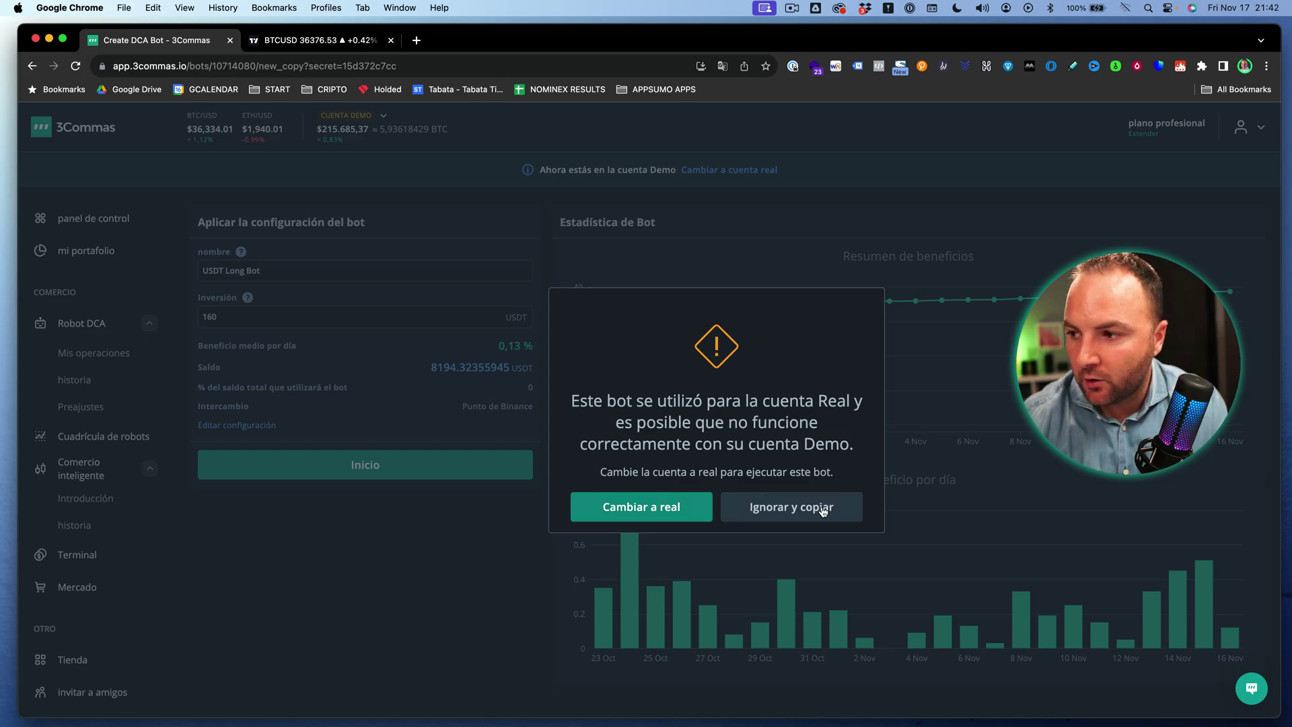
Copy the USDT Long Bot despite the demo-account warning, start it, and review it in the bots list.
left_click(753, 508)
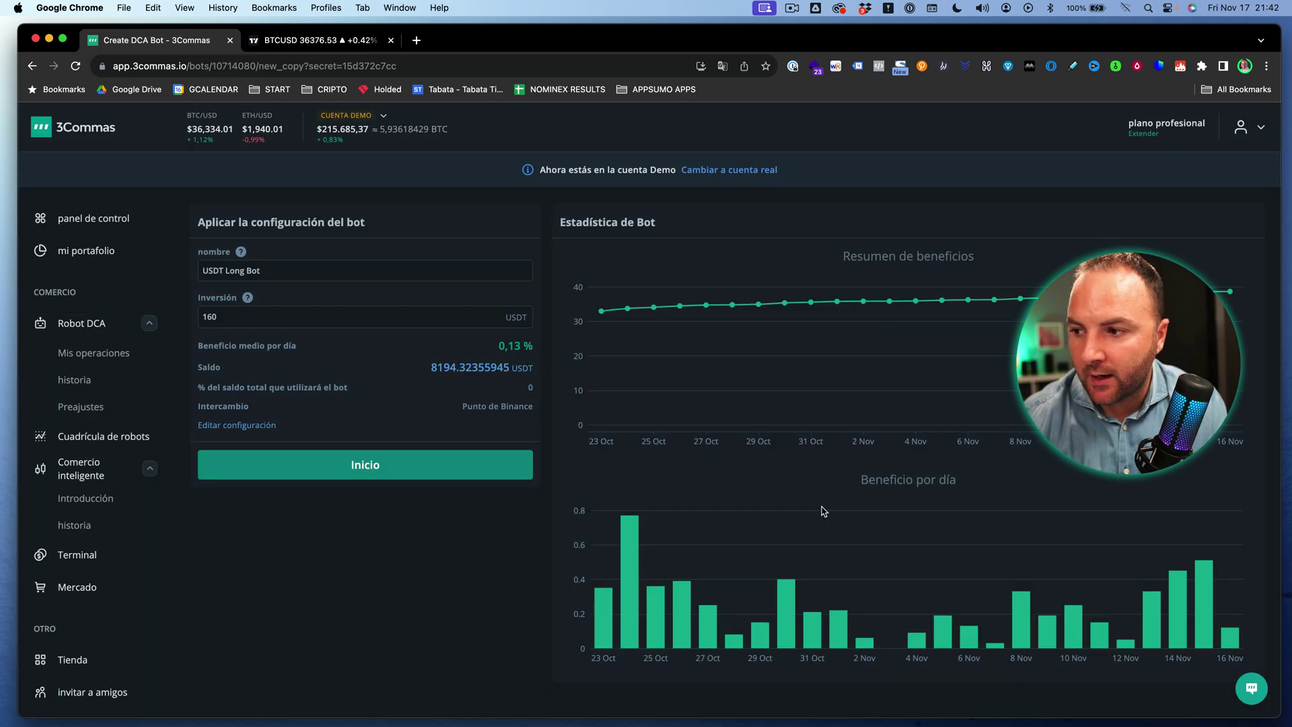
left_click(369, 465)
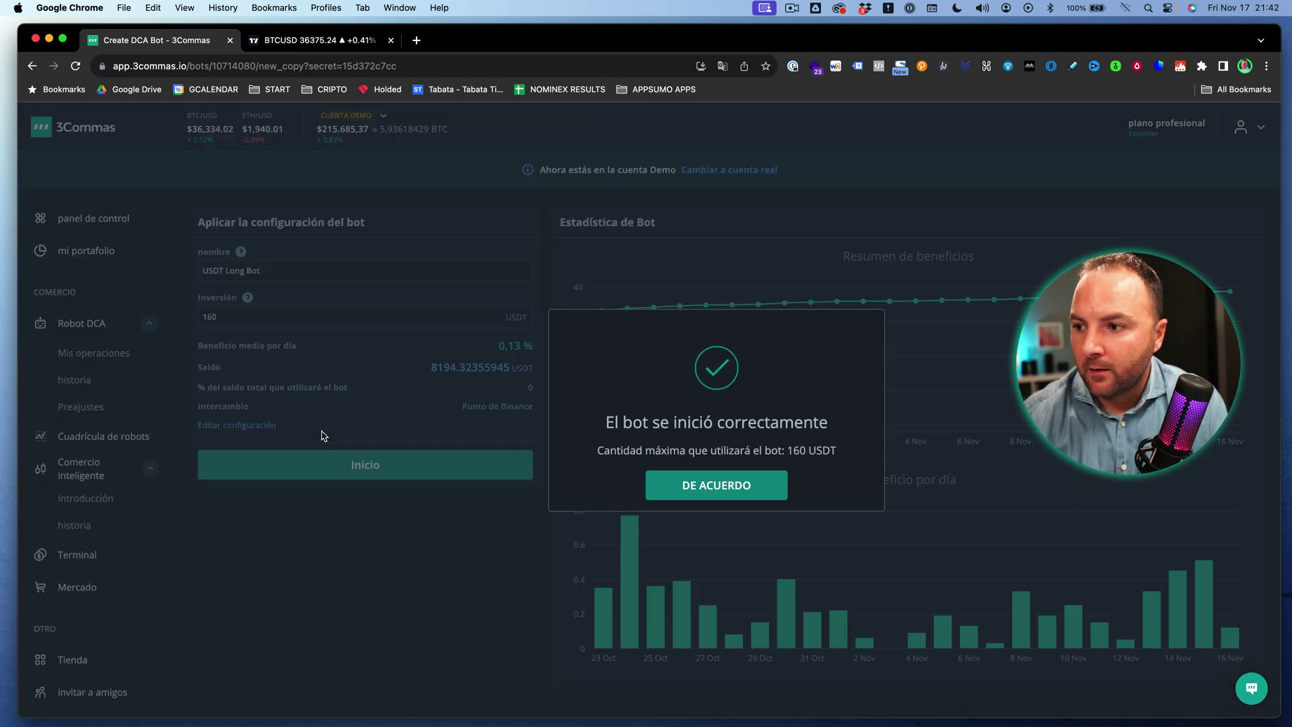
left_click(682, 483)
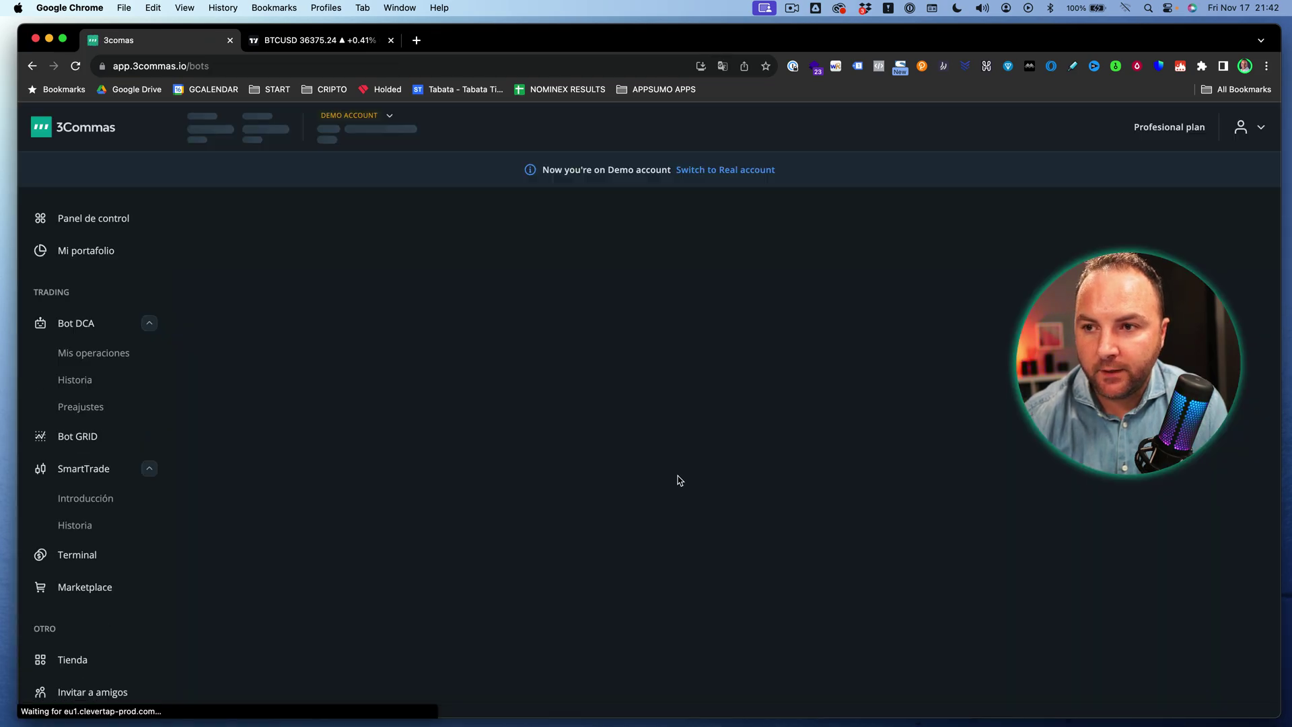
scroll(351, 572, "down", 7)
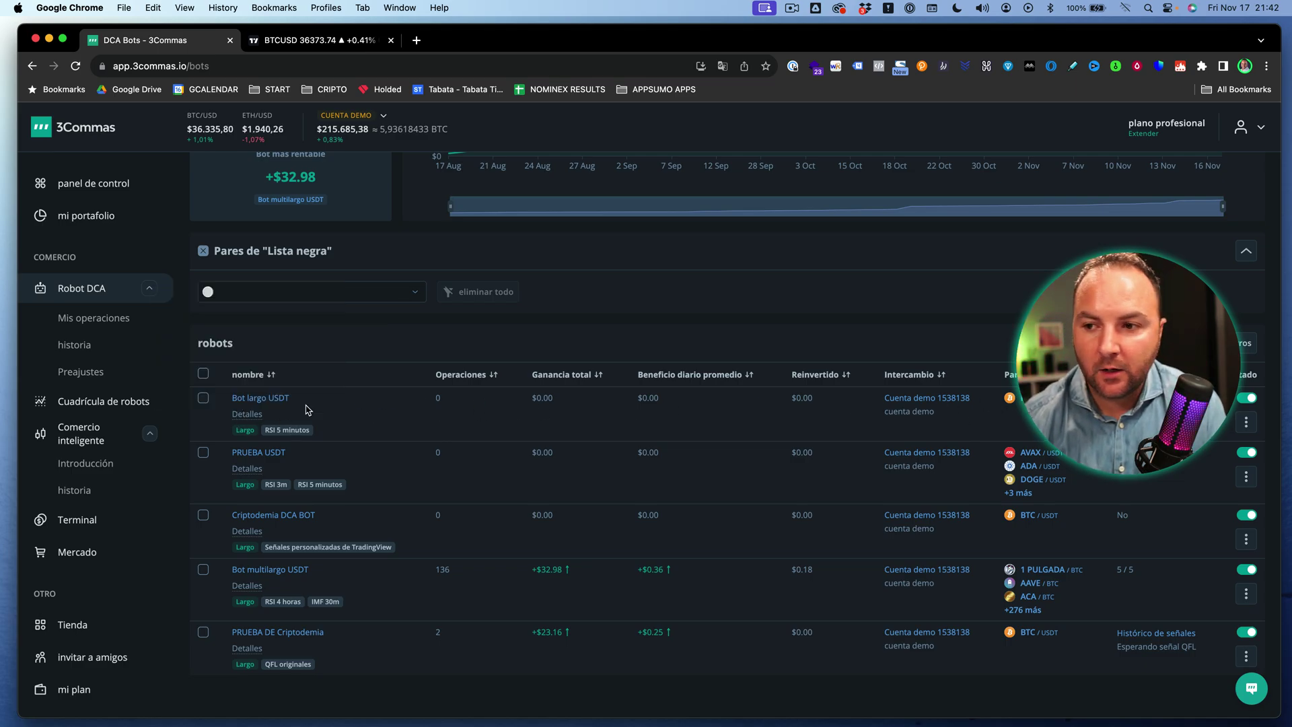
scroll(308, 411, "up", 3)
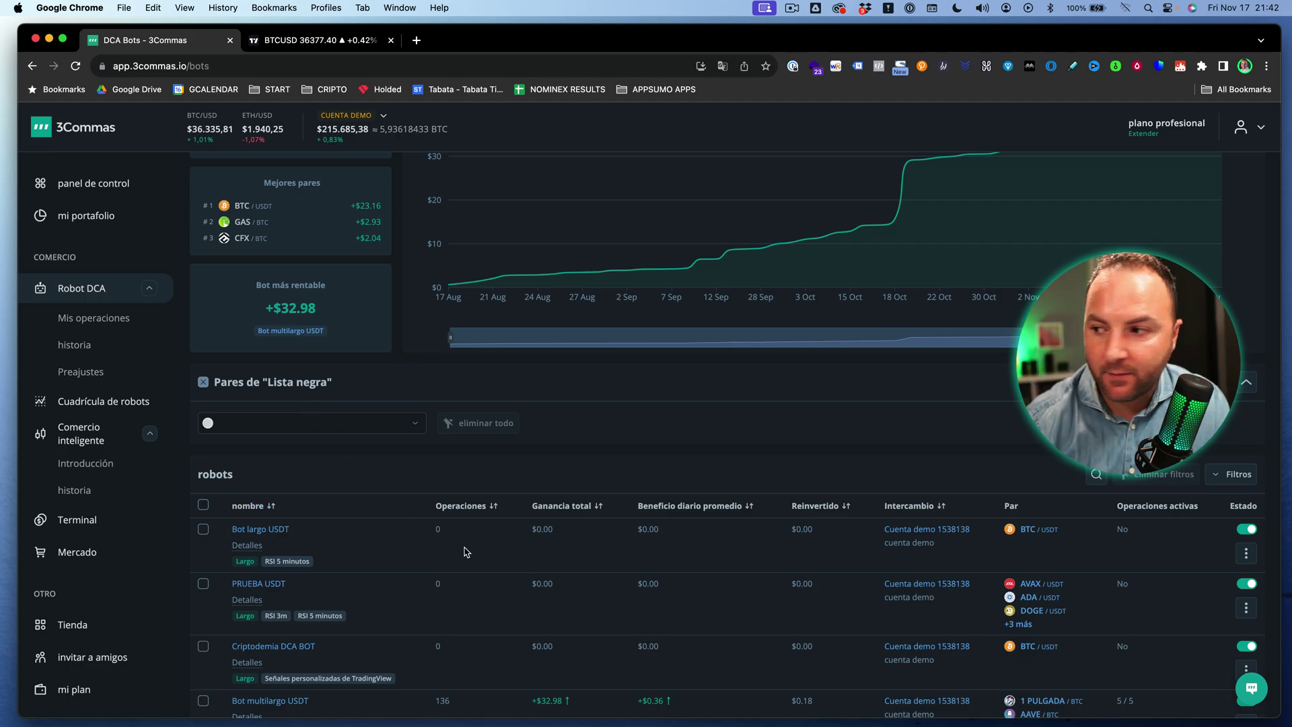
scroll(484, 564, "down", 2)
scroll(398, 522, "up", 2)
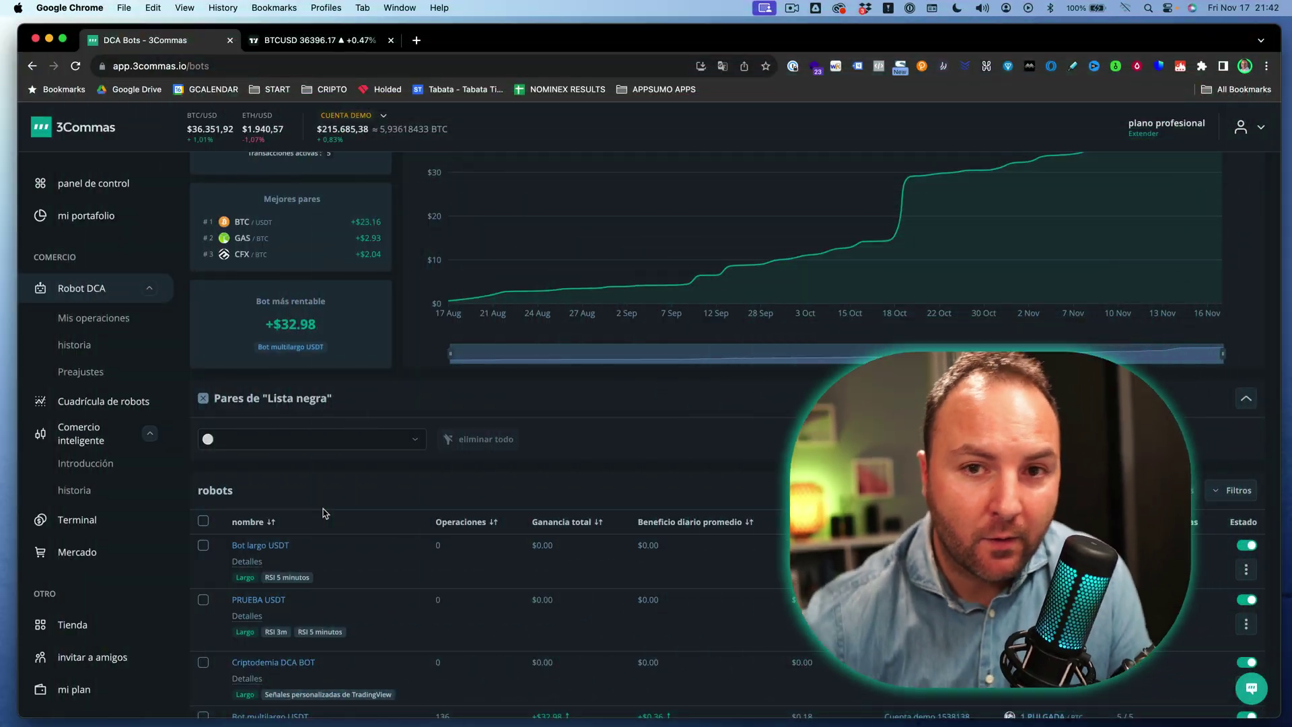
Start creating a new DCA bot using the classic trading (Comercio clásico) long strategy.
scroll(419, 339, "up", 5)
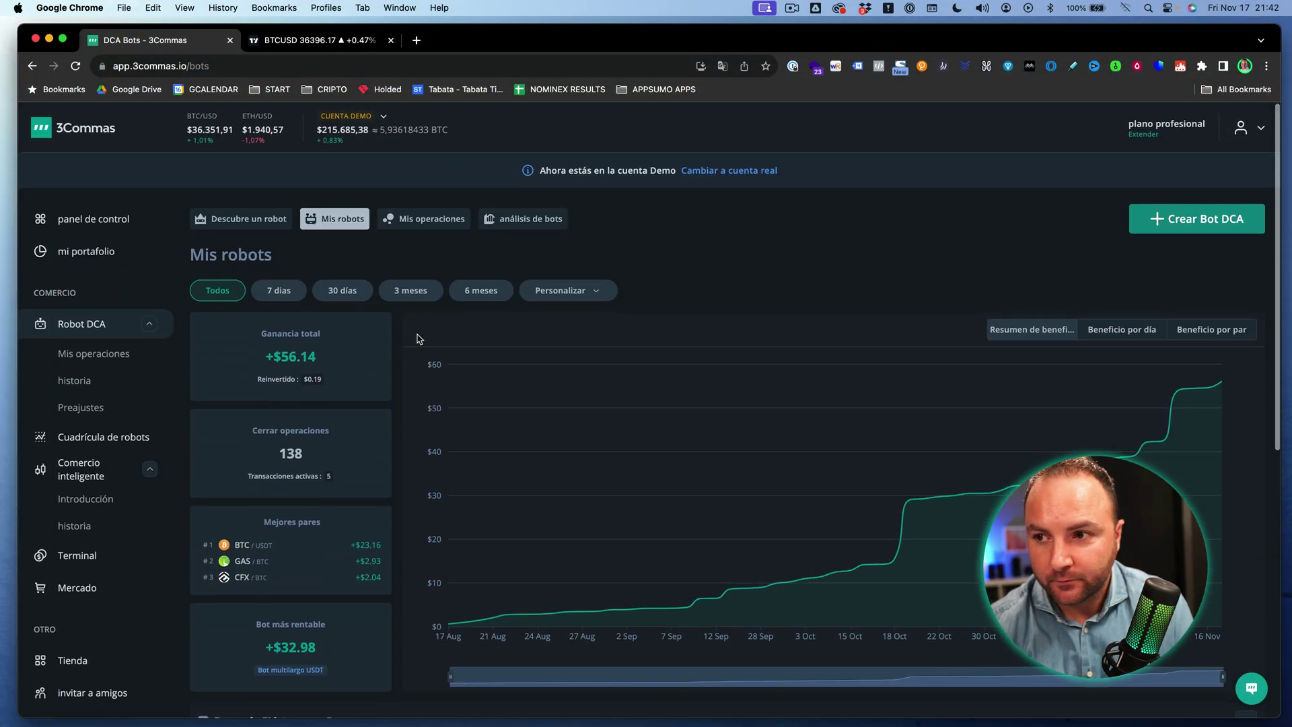
left_click(1205, 227)
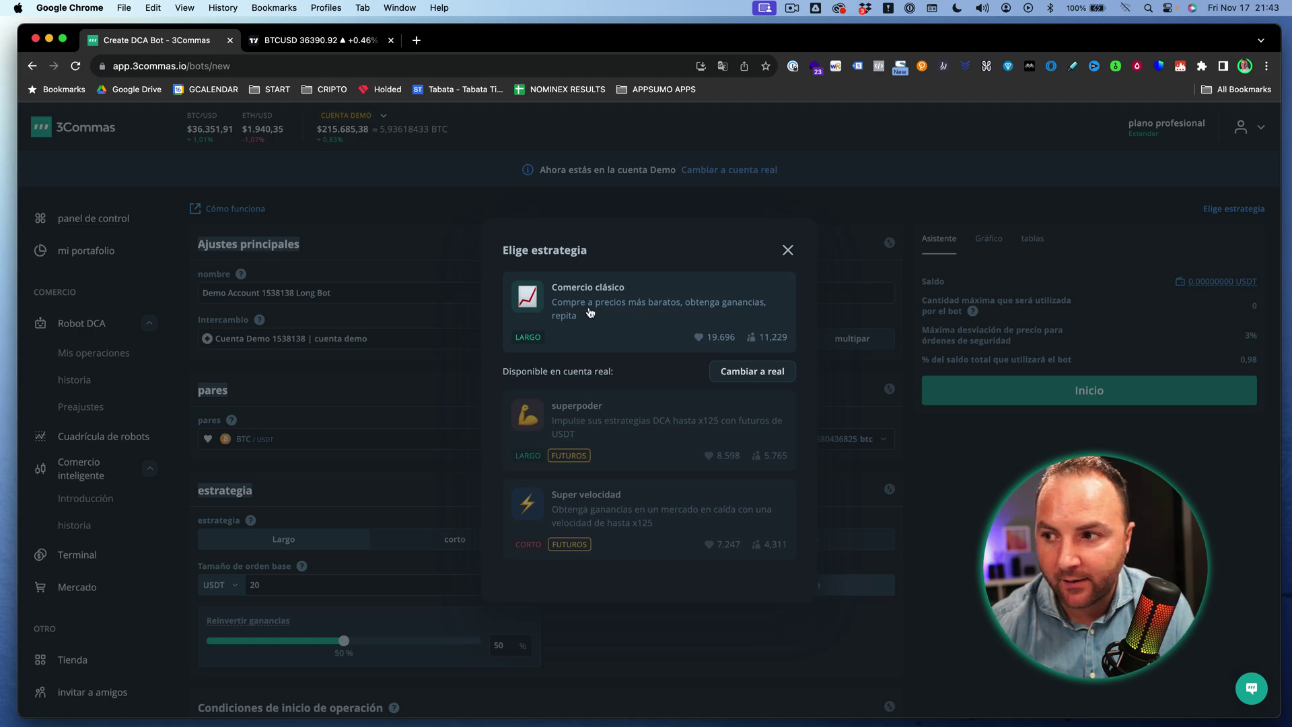
left_click(607, 299)
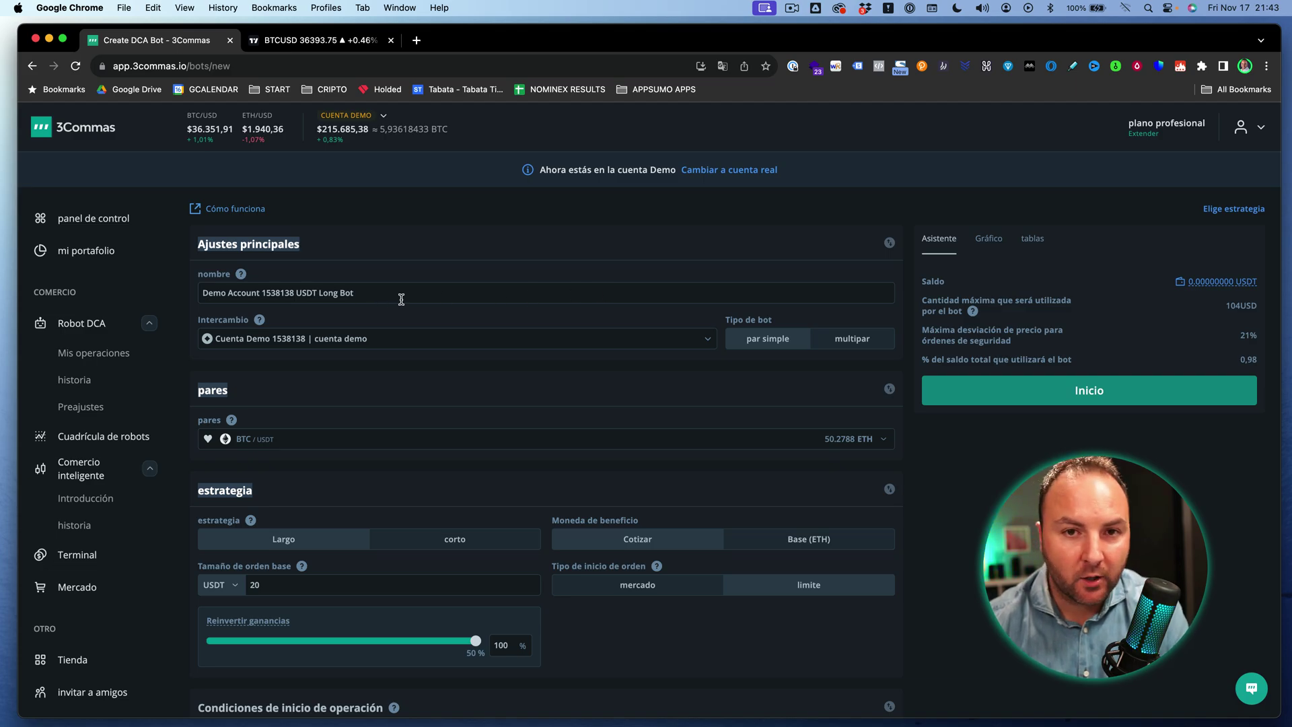
Name the new bot "CRIPTODEMY VIDEO_ 19N2023".
left_click_drag(350, 292, 148, 297)
type("C")
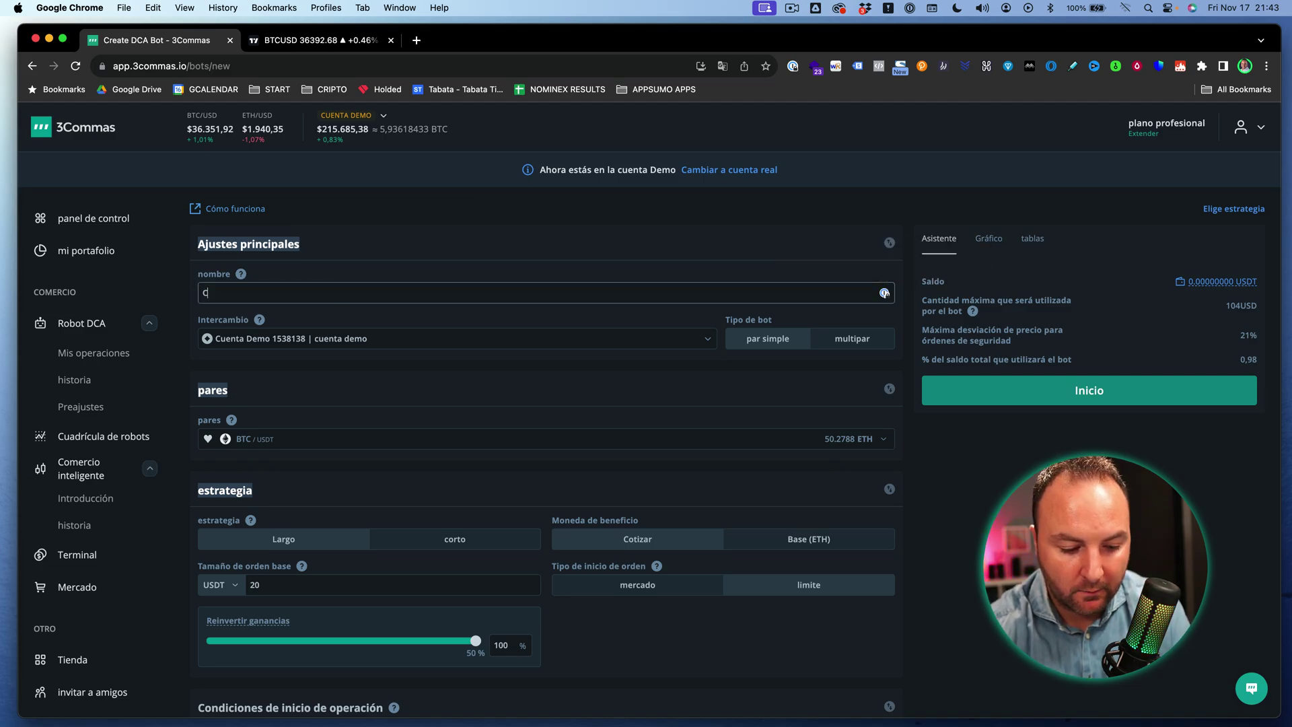
type("RIP")
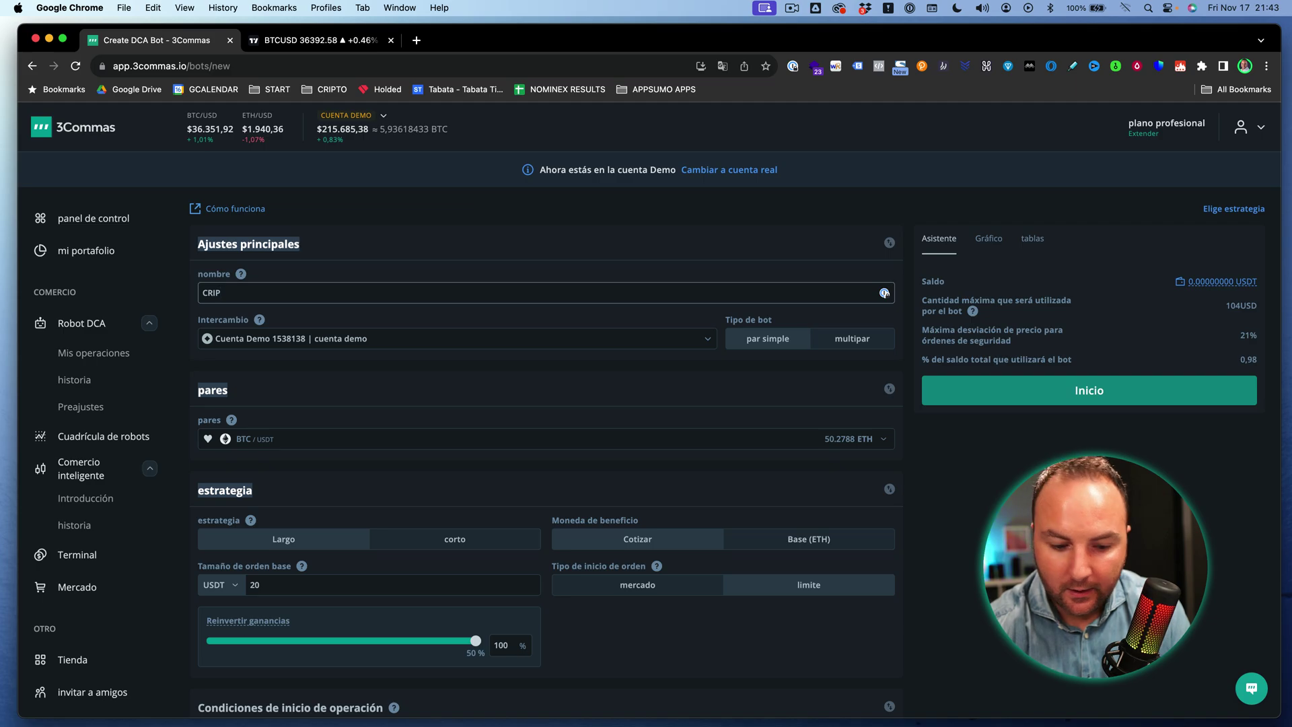
type("TODEMY V")
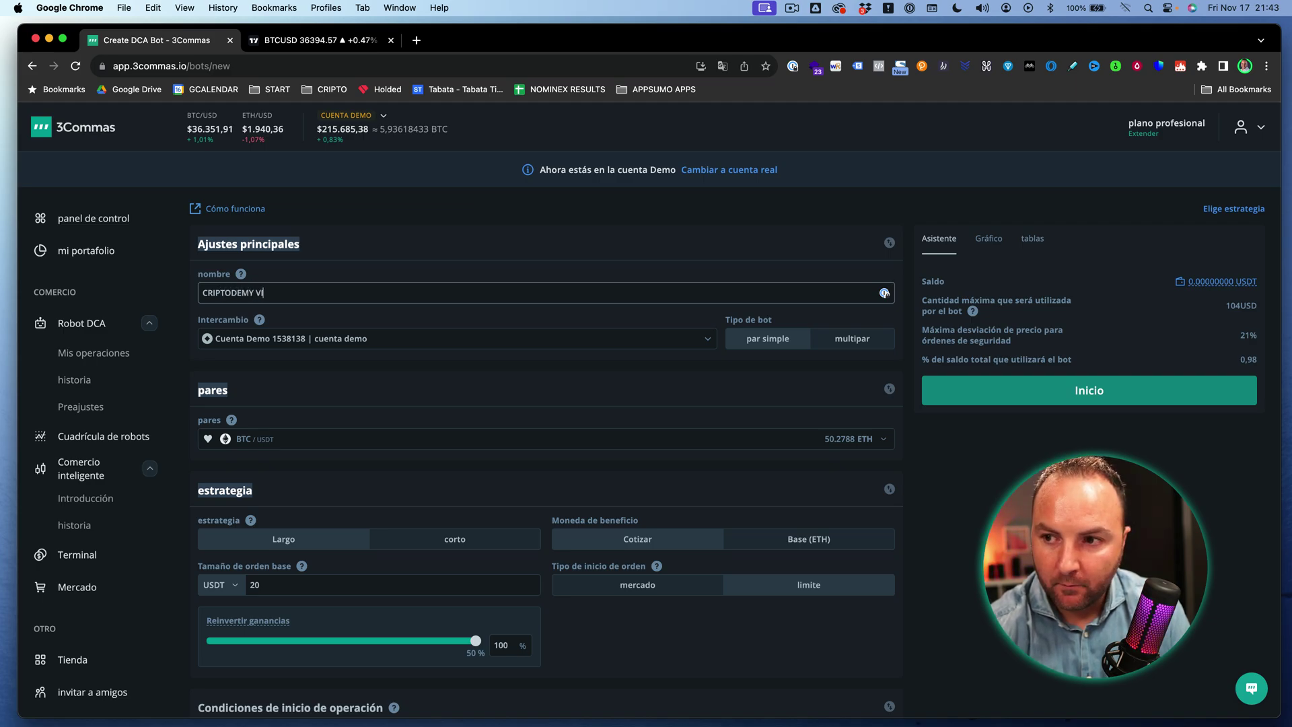
type("IDEO")
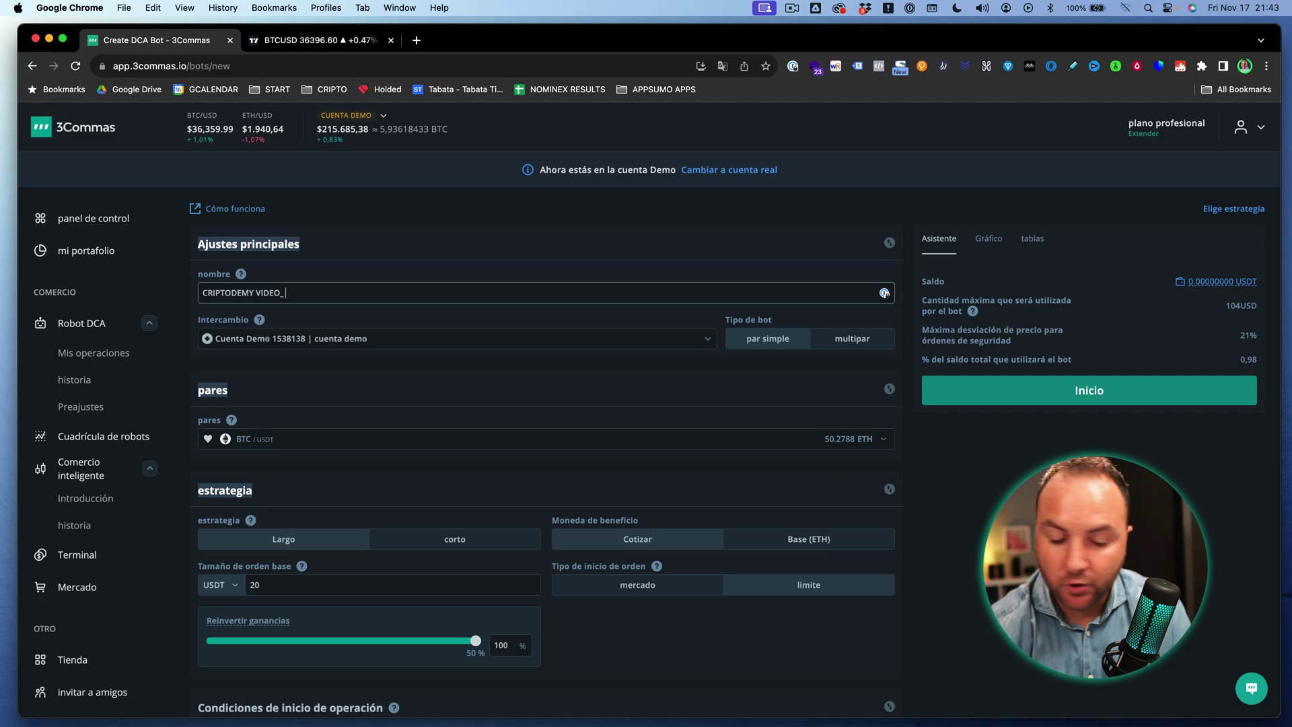
type("_ ")
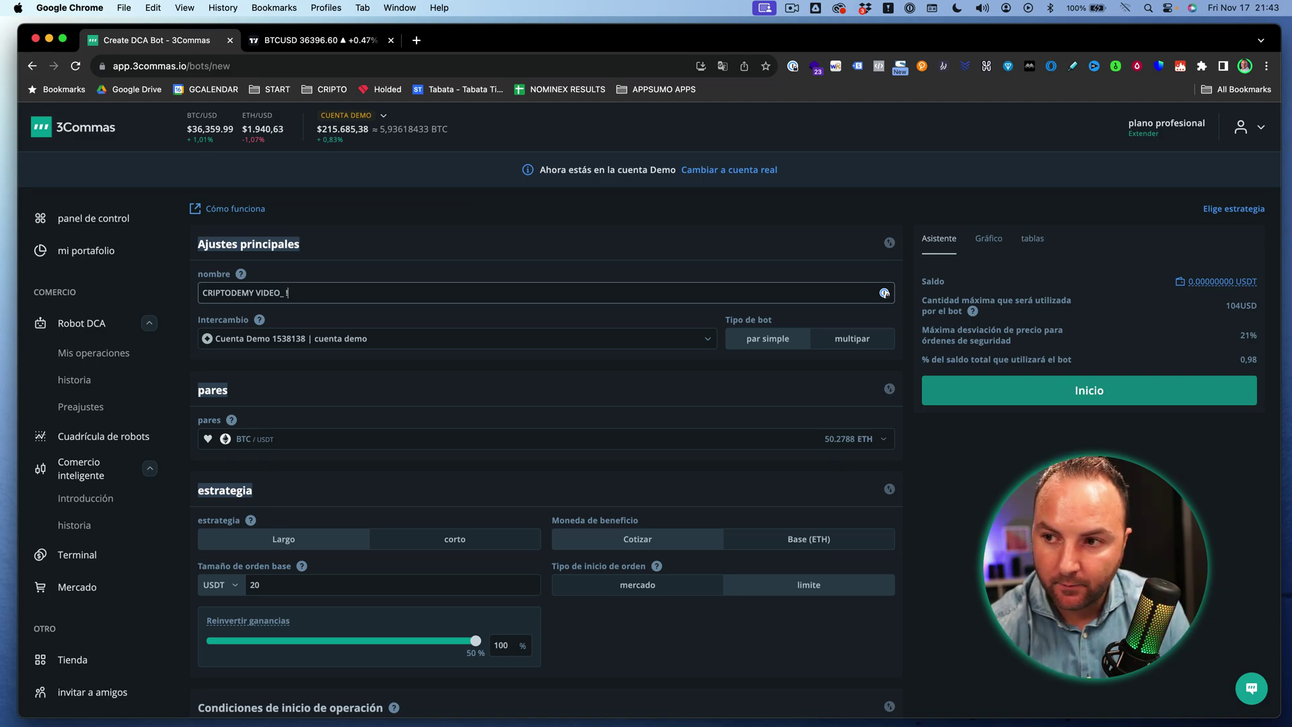
type("19N2")
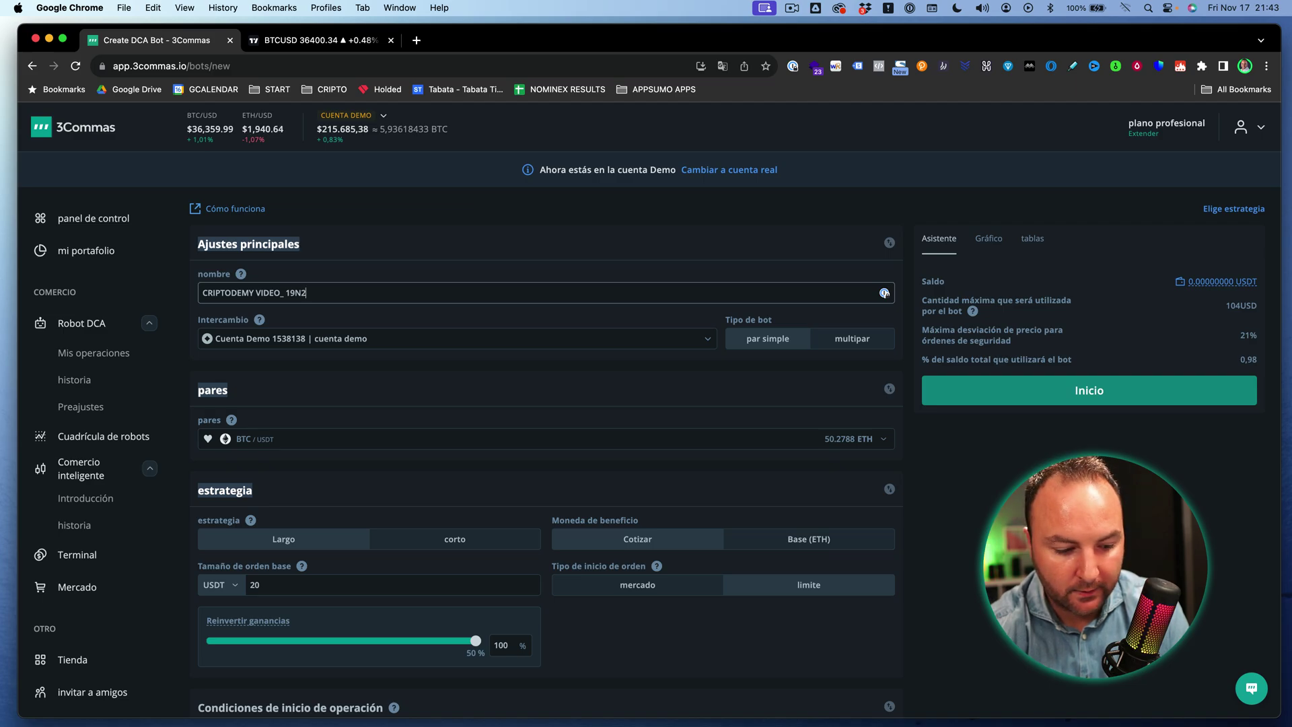
type("023")
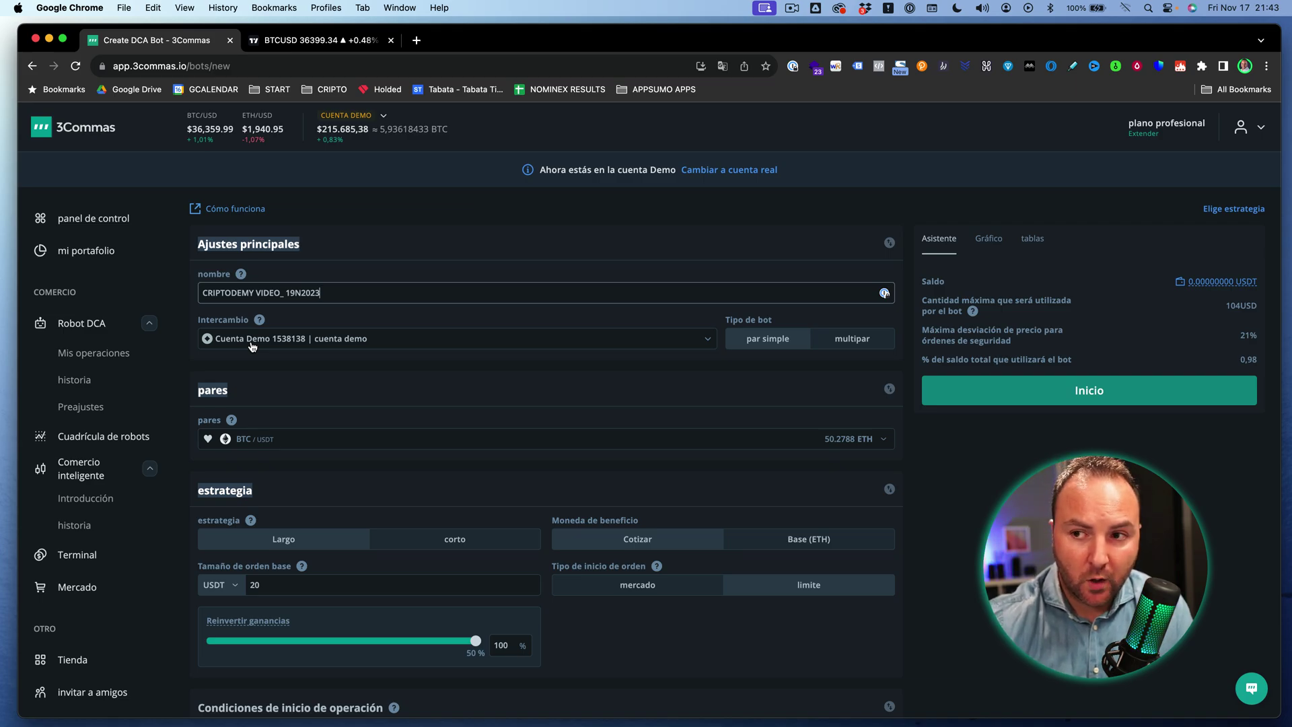
Select the demo account as the bot's exchange and browse the list of available trading pairs.
left_click(676, 342)
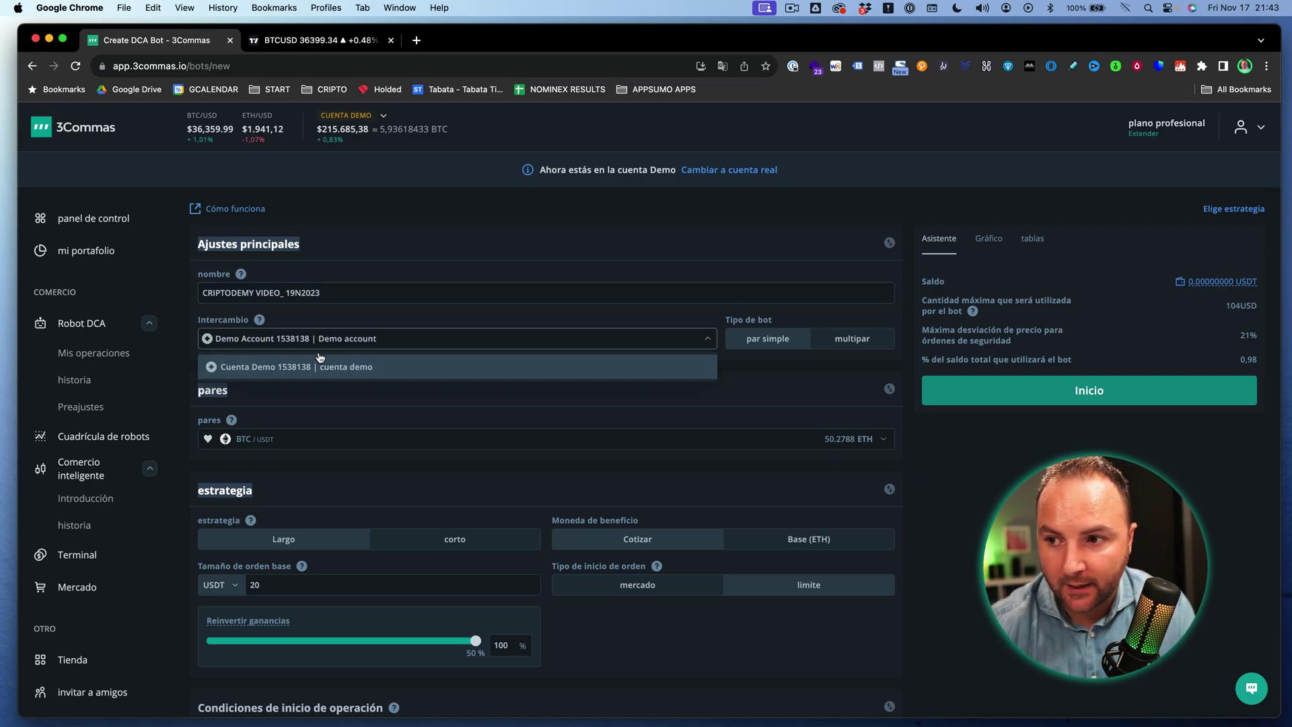
left_click(320, 363)
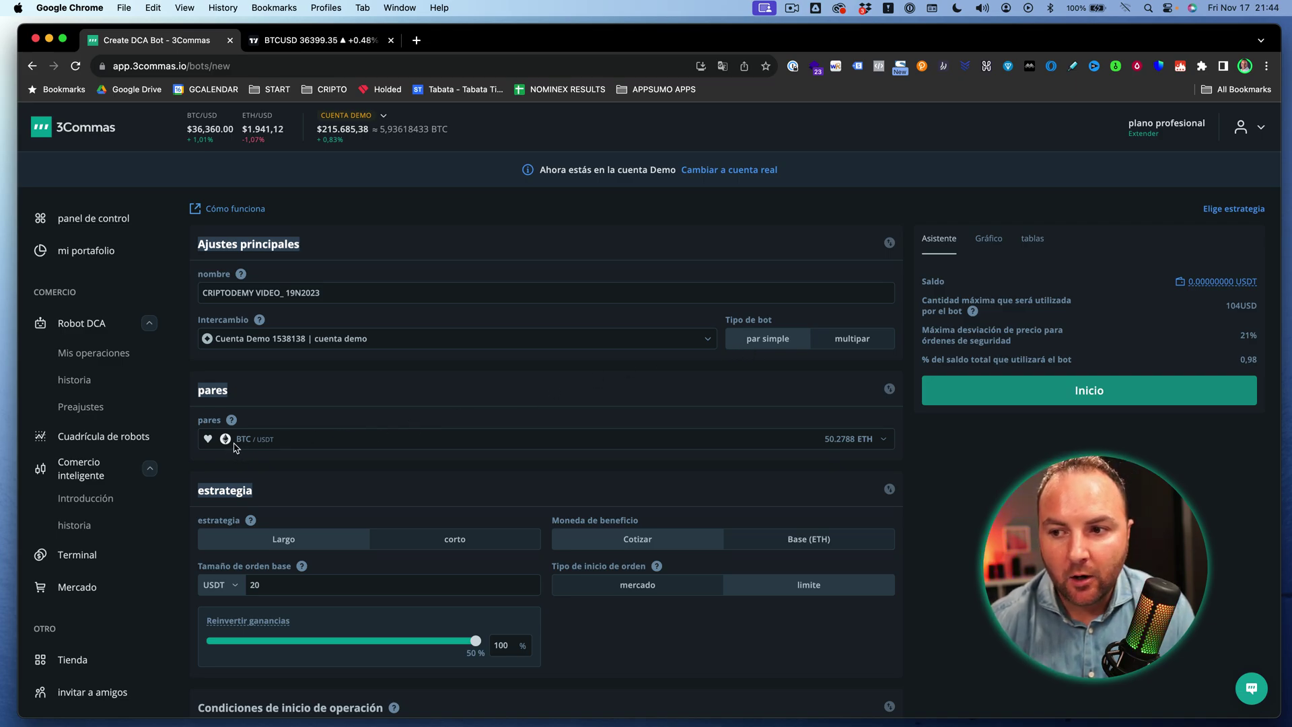
left_click(434, 441)
scroll(366, 592, "down", 10)
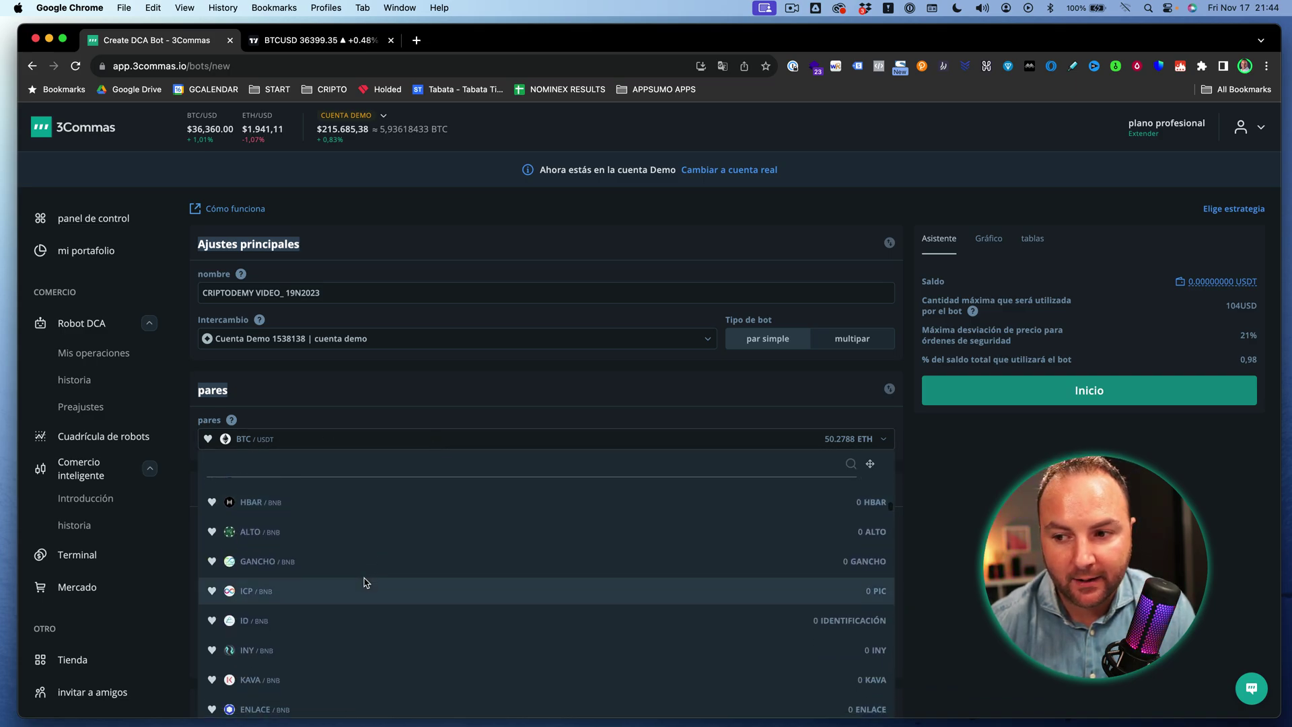
left_click(368, 396)
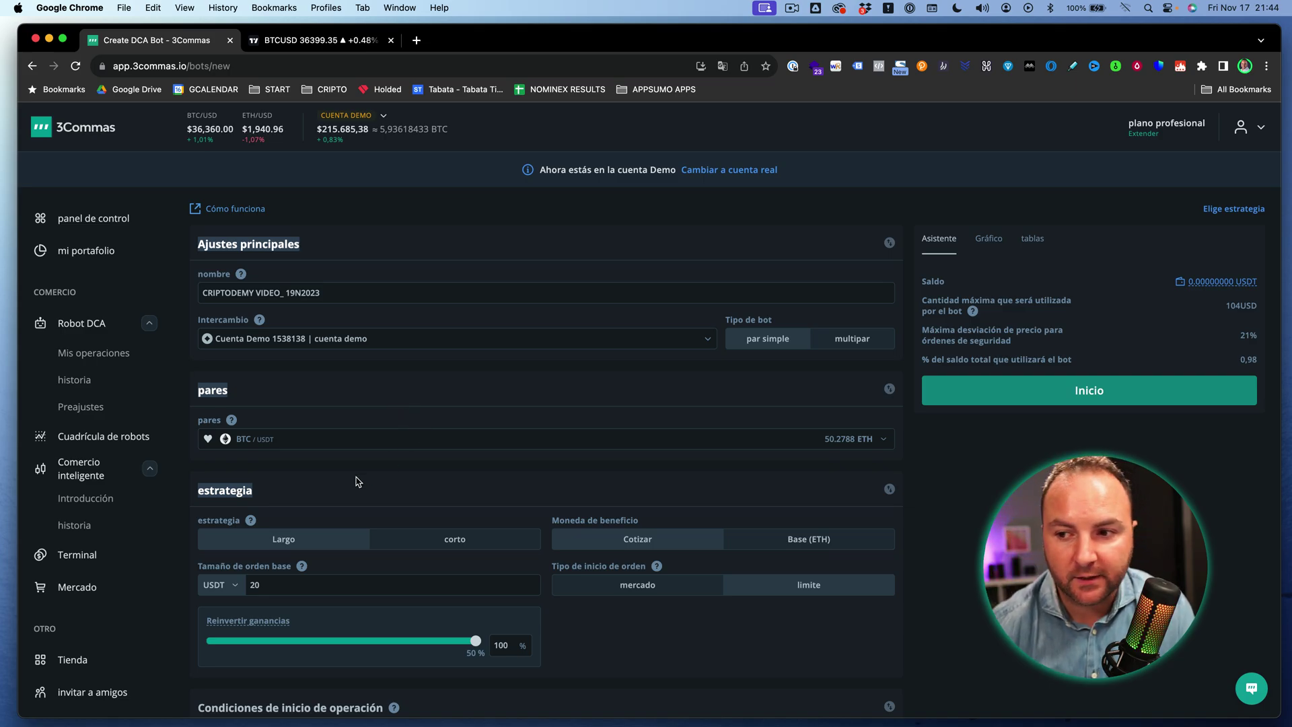
Set the strategy's base order size to 100 USDT and the profit reinvestment to 92 %.
scroll(356, 480, "down", 5)
mouse_move(250, 343)
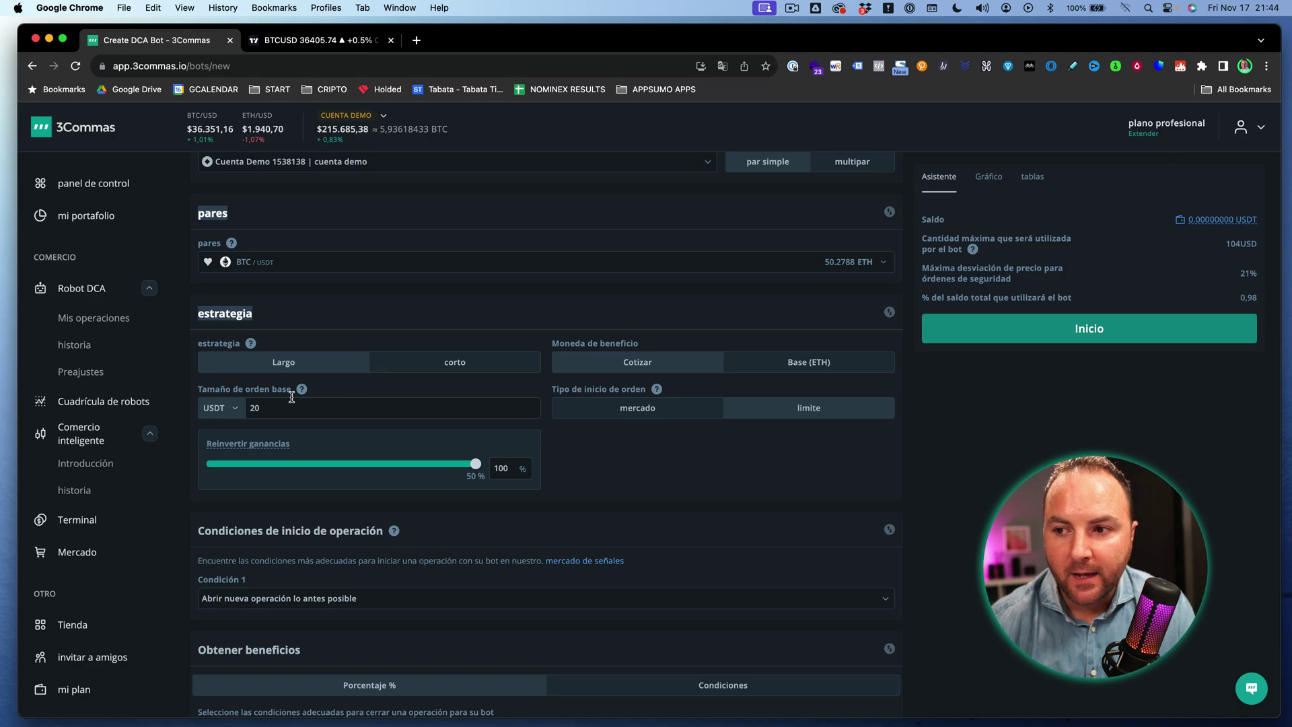
double_click(273, 408)
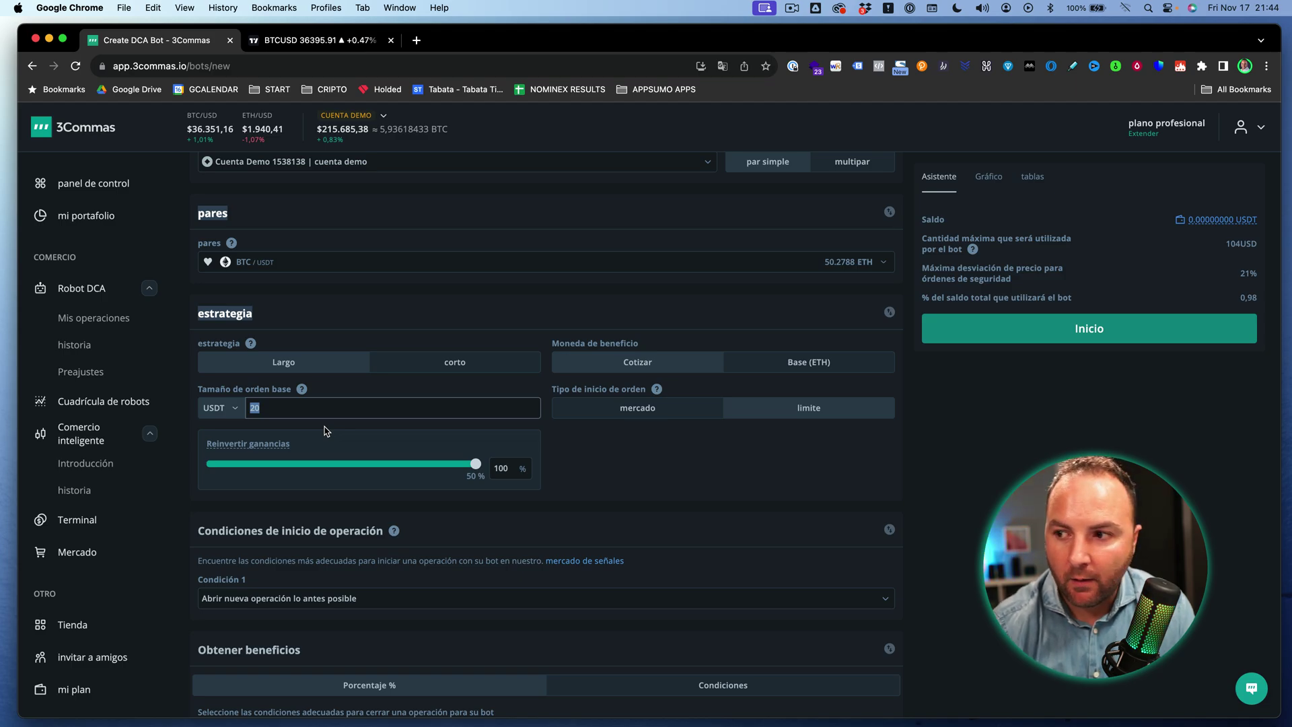
type("100")
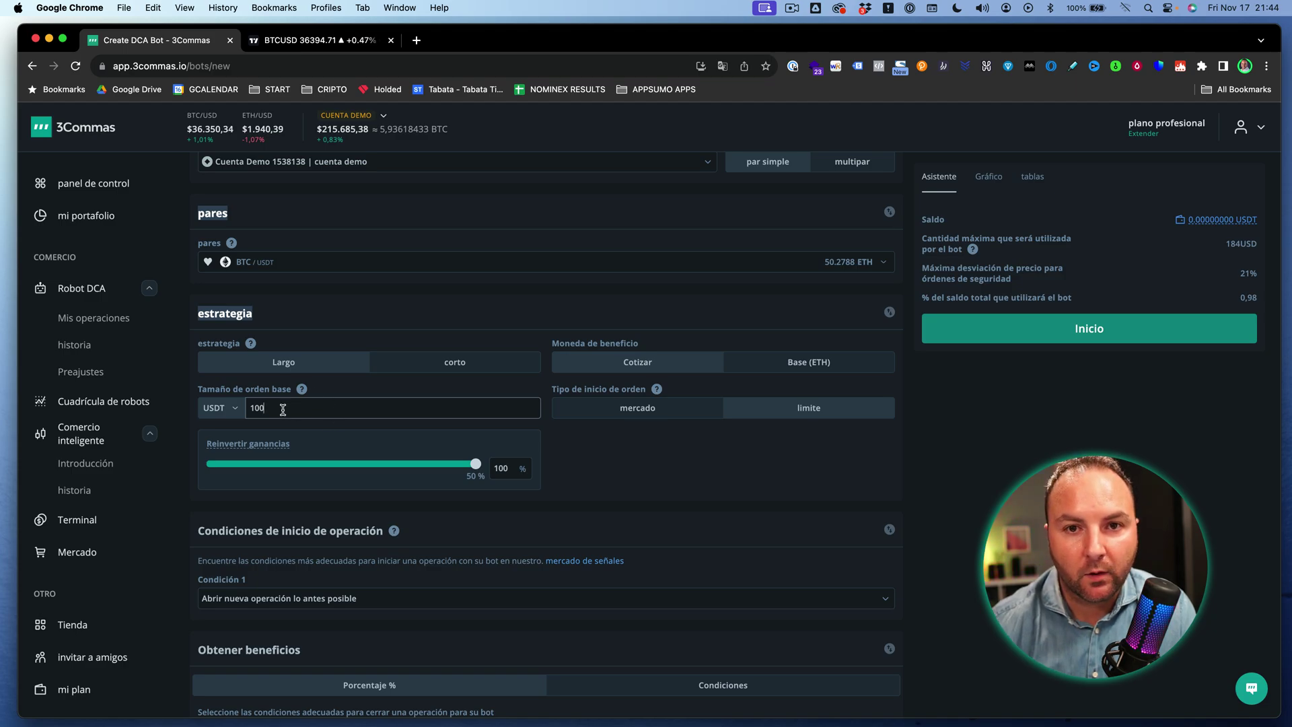
type("0")
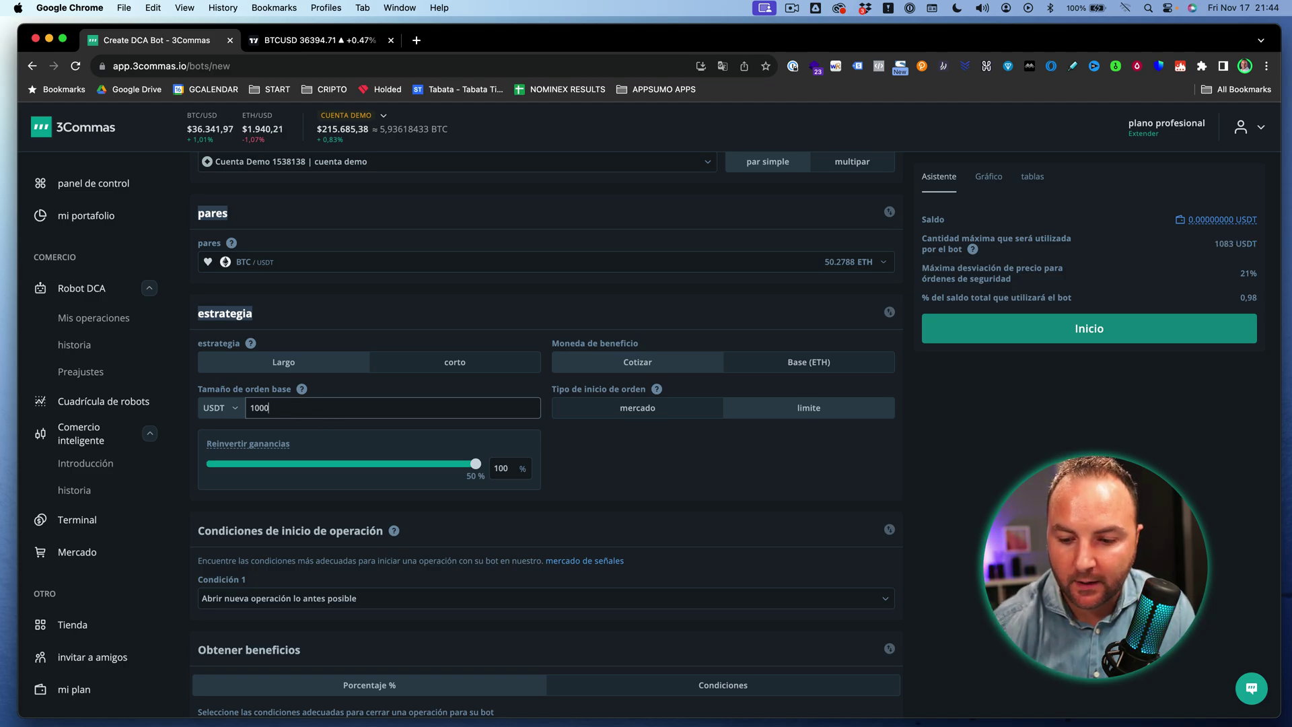
key("BackSpace")
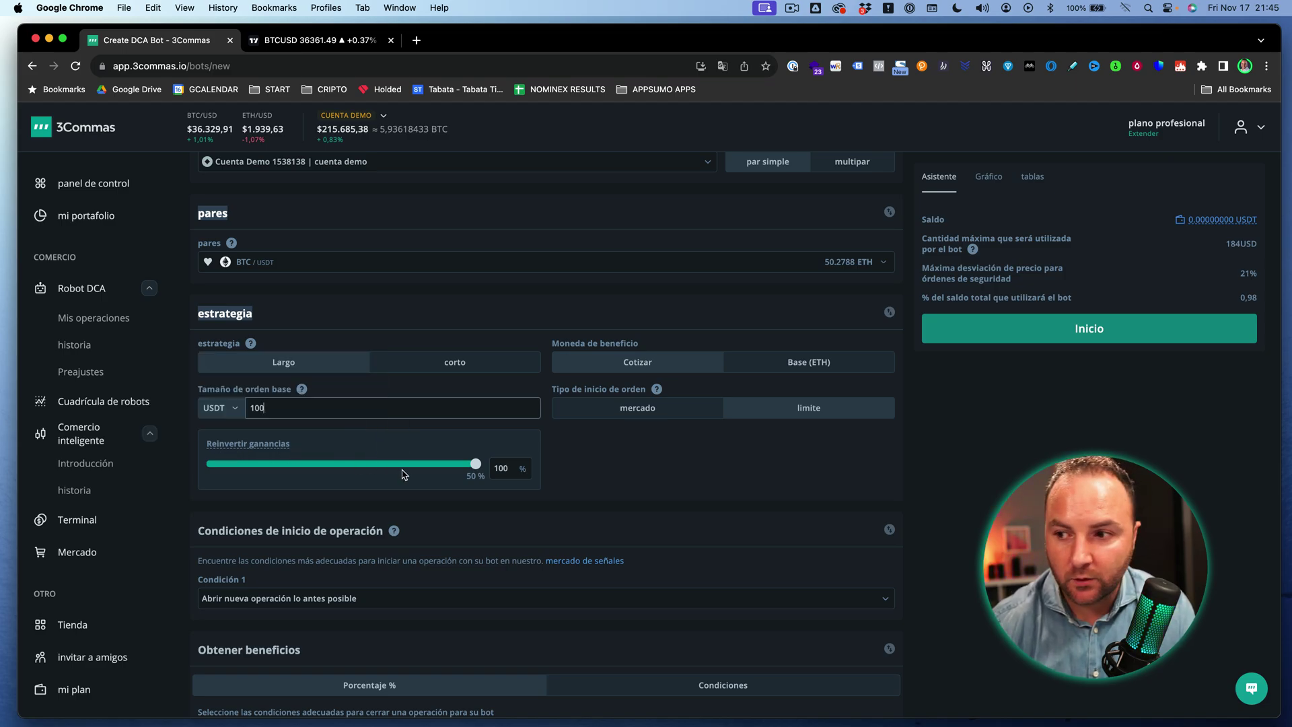
mouse_move(475, 464)
left_mouse_down()
mouse_move(251, 466)
mouse_move(455, 464)
left_mouse_up()
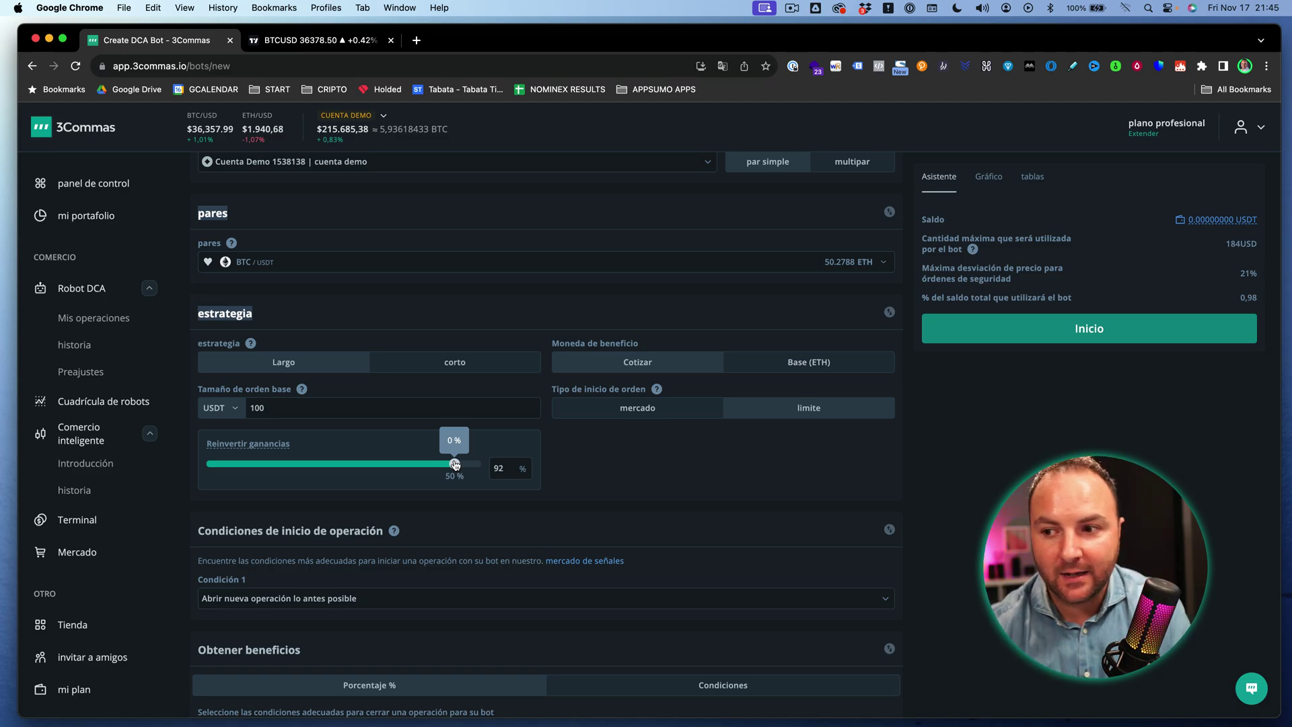
Set trade start condition 1 to TradingView custom signals (Señales personalizadas de TradingView).
scroll(404, 485, "down", 4)
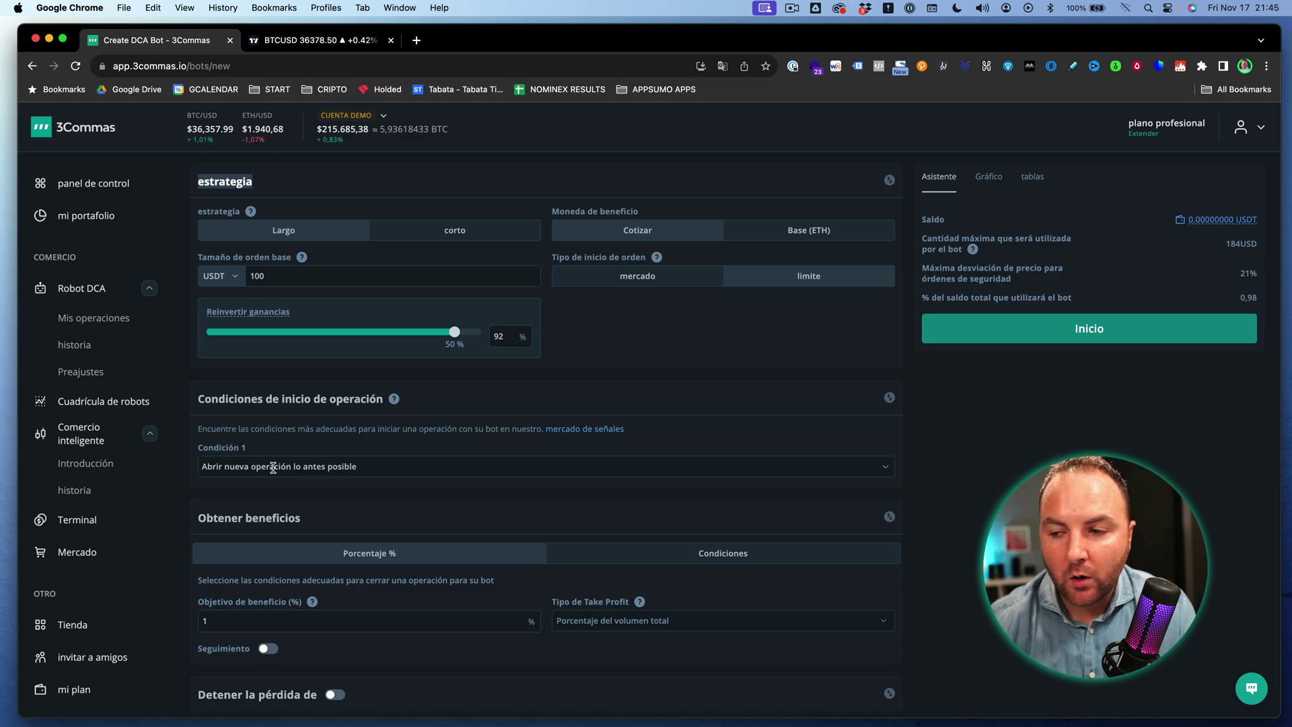
mouse_move(393, 402)
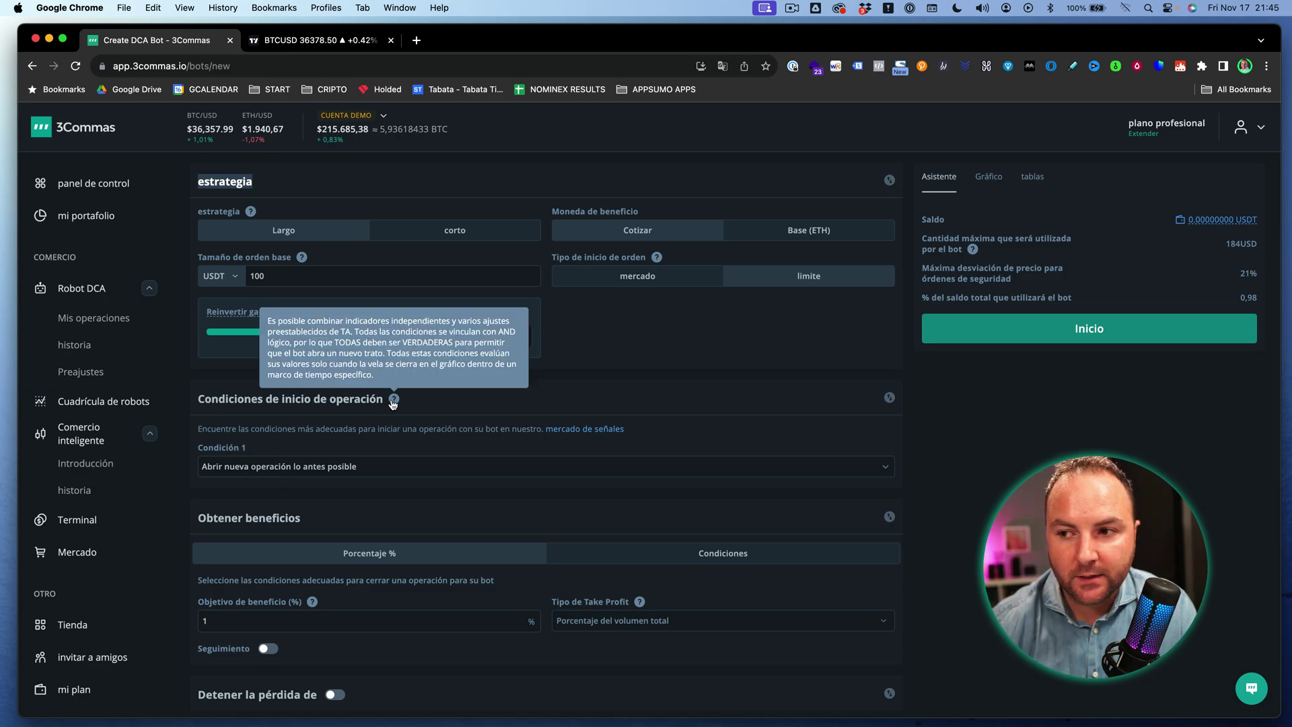
left_click(394, 466)
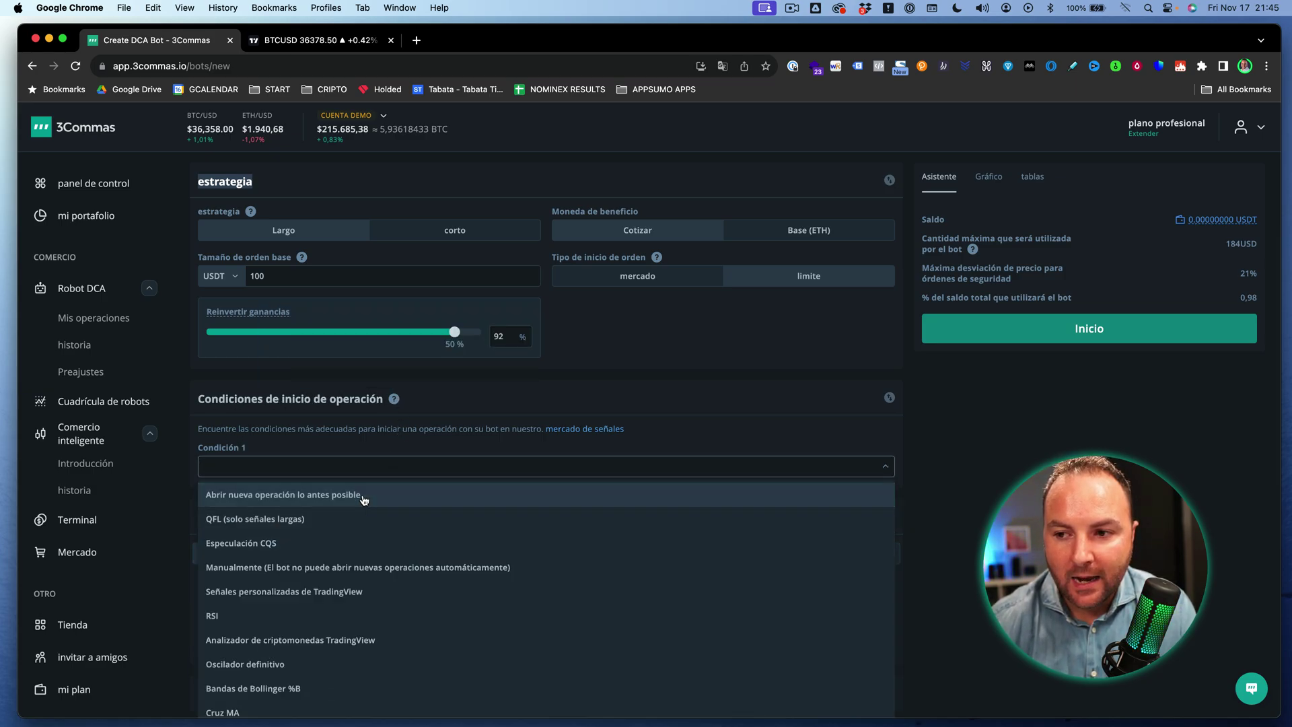
type("tradi")
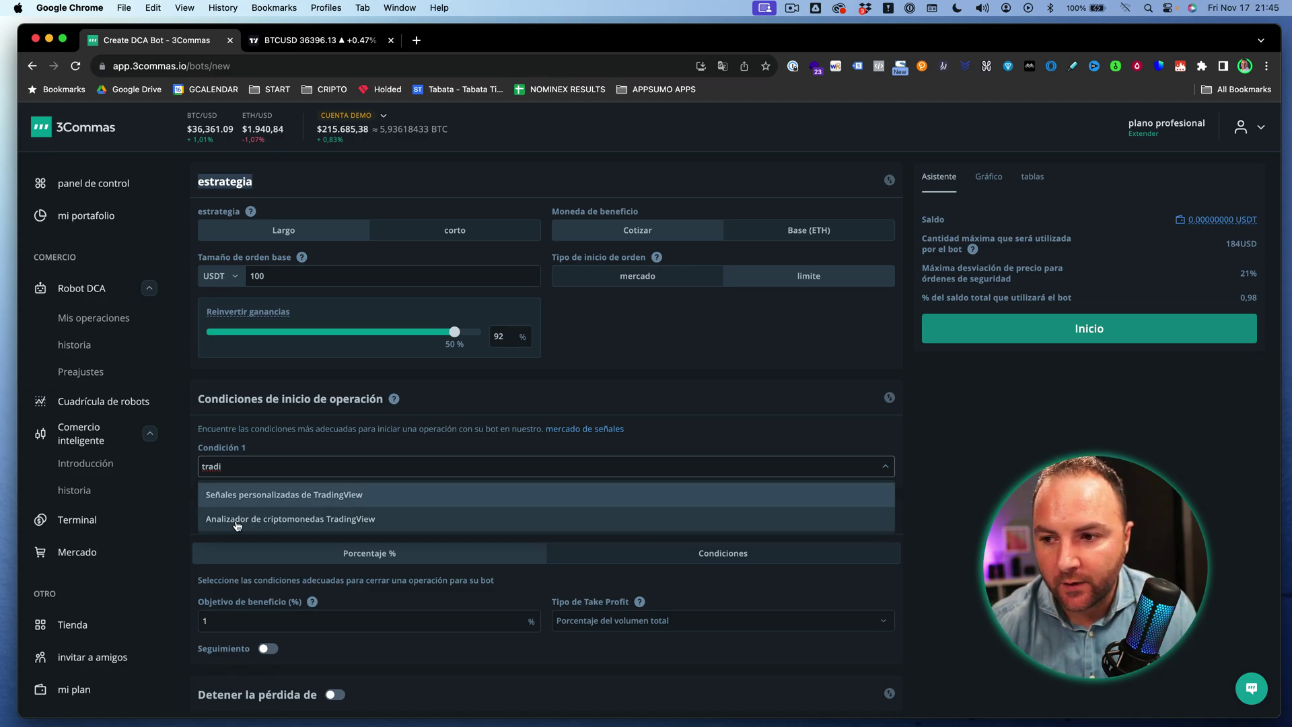
left_click(281, 498)
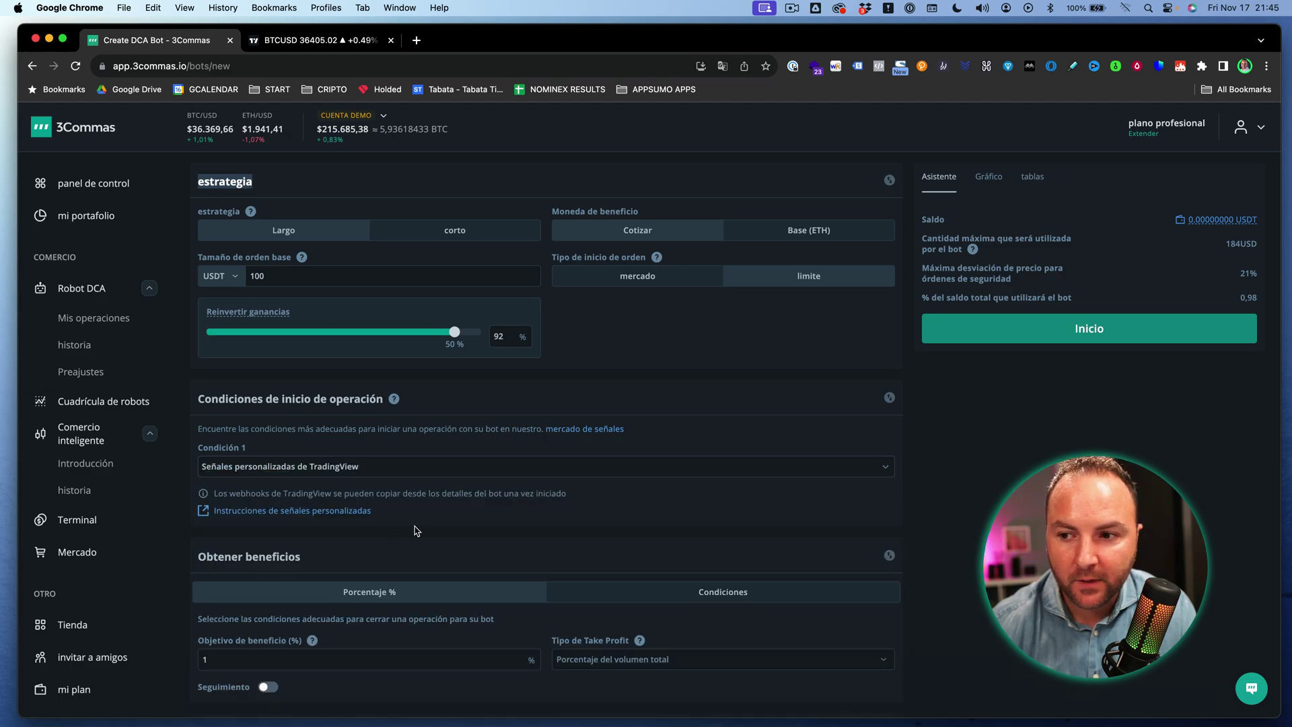
scroll(417, 531, "down", 1)
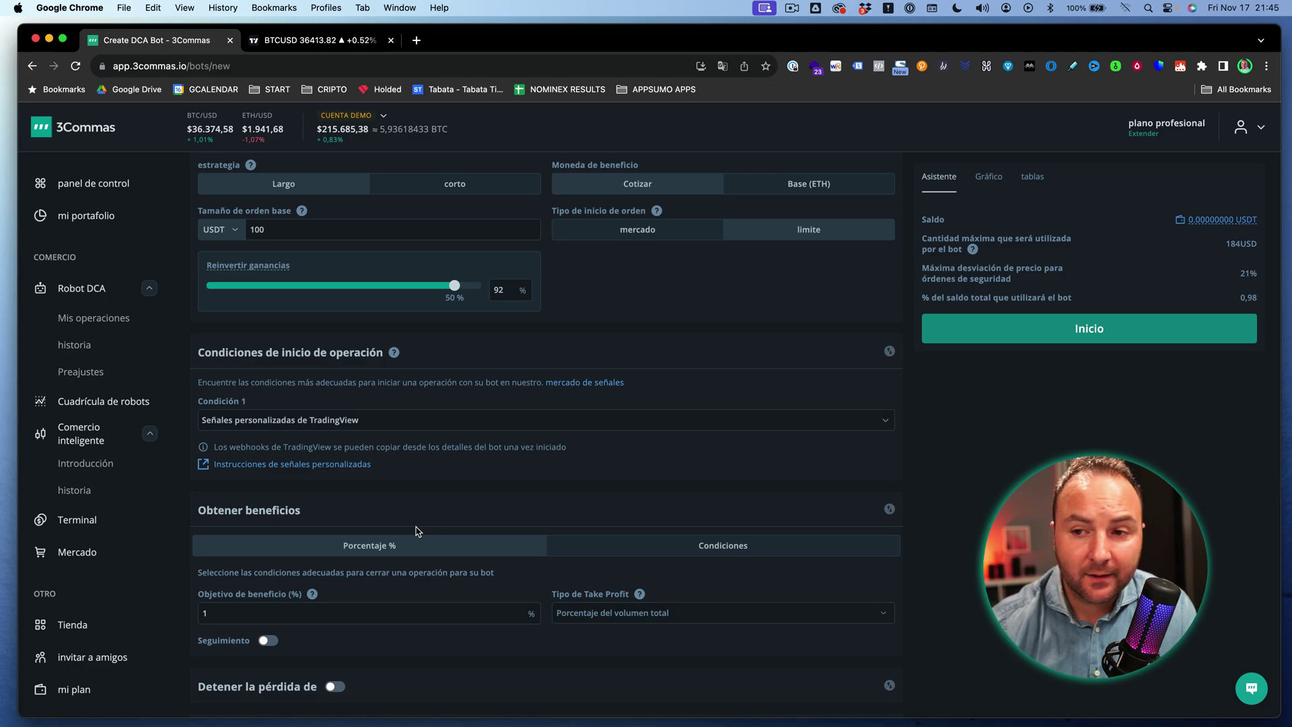
Switch to the TradingView BTCUSD chart and set its time interval to 5 minutes.
left_click(311, 44)
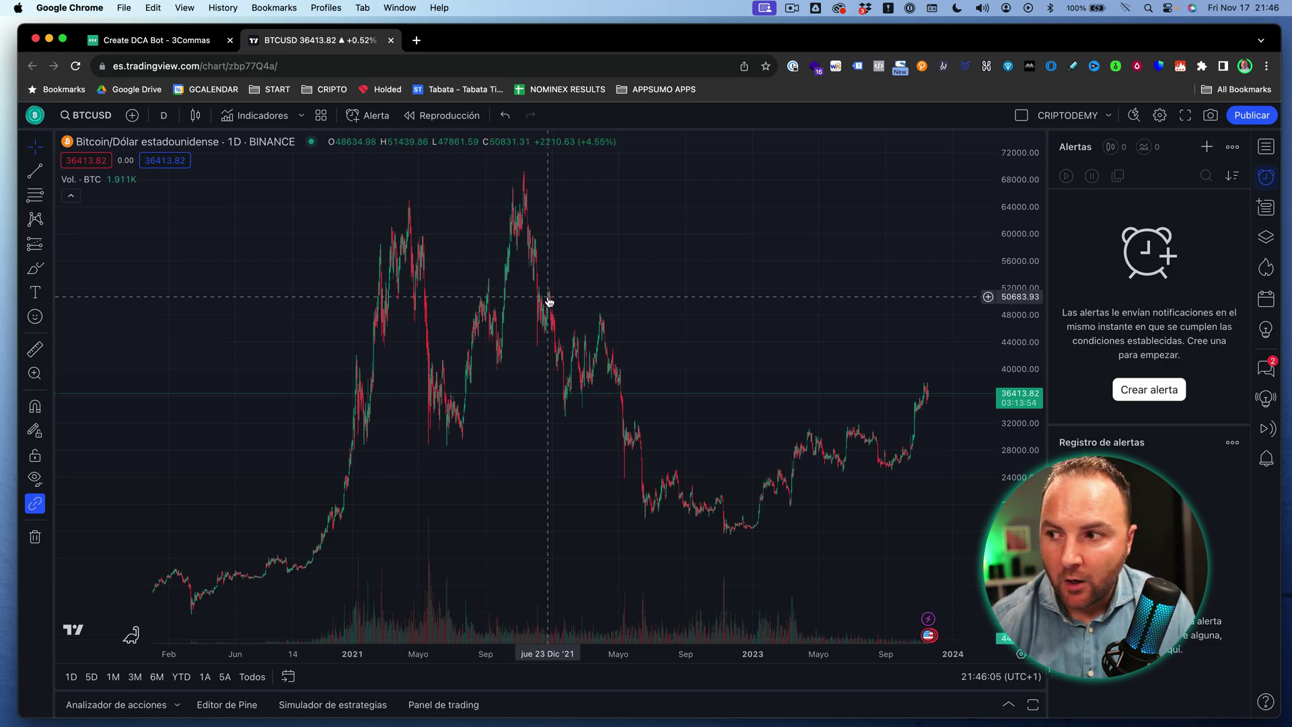
left_click(165, 123)
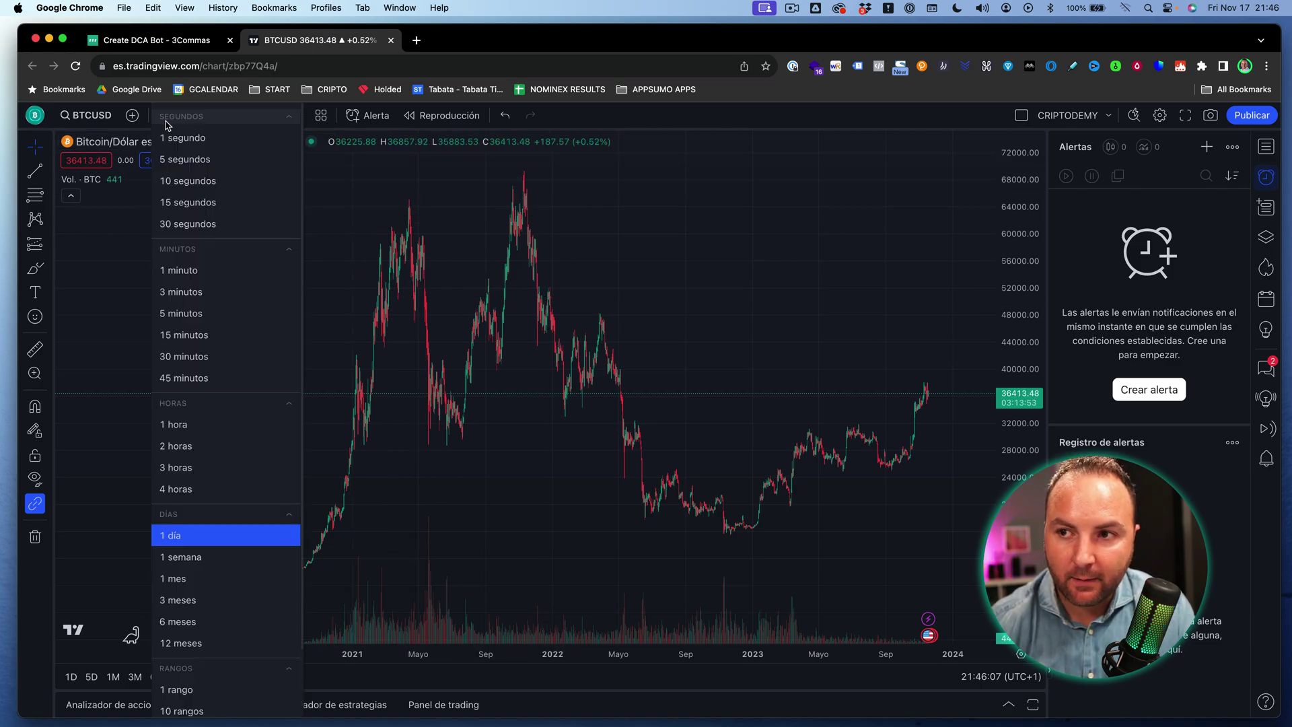
left_click(214, 314)
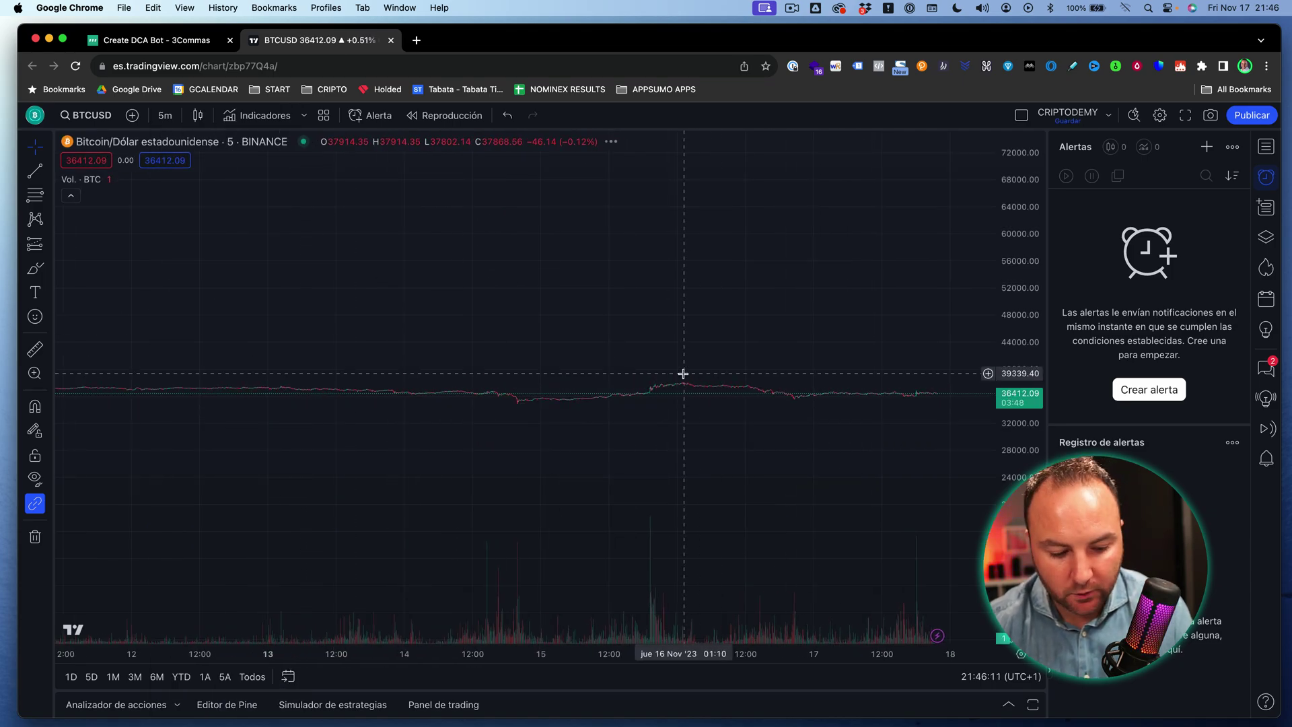
Add the MFI [seiglerj] community indicator to the BTCUSD chart.
scroll(682, 374, "down", 3)
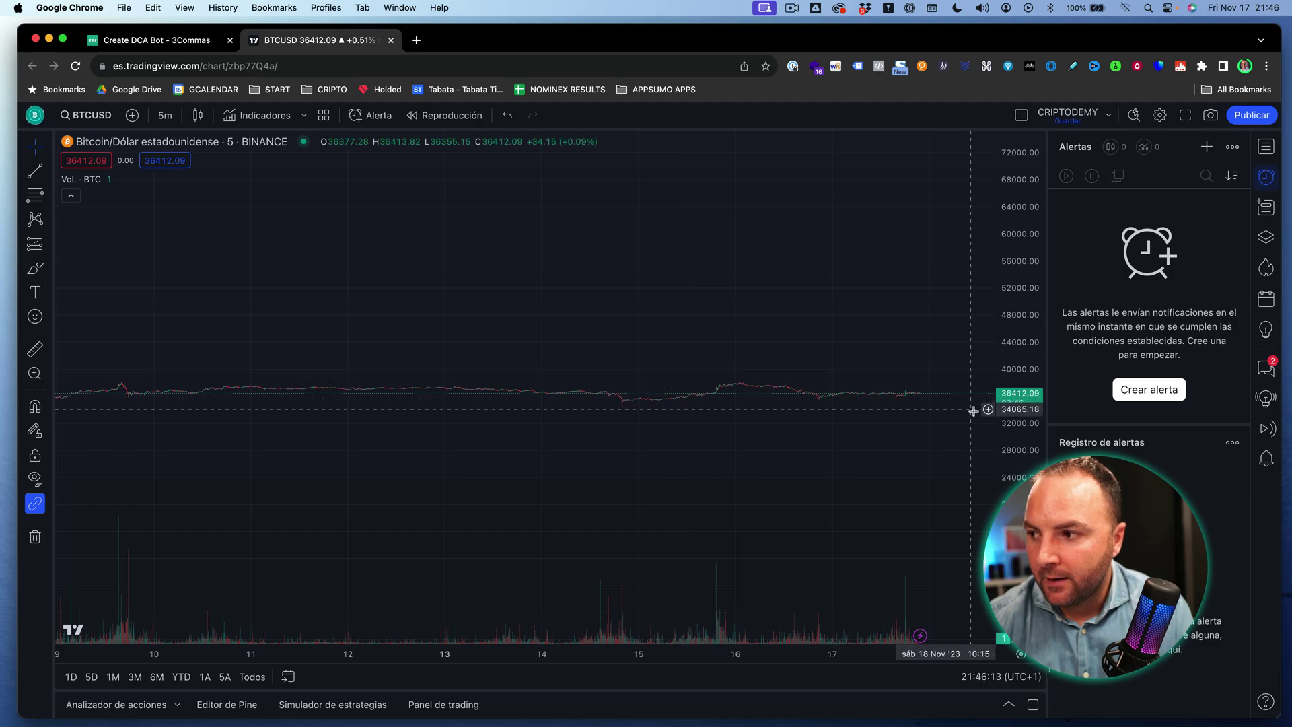
left_click_drag(1019, 511, 1019, 484)
left_click_drag(1018, 363, 1010, 307)
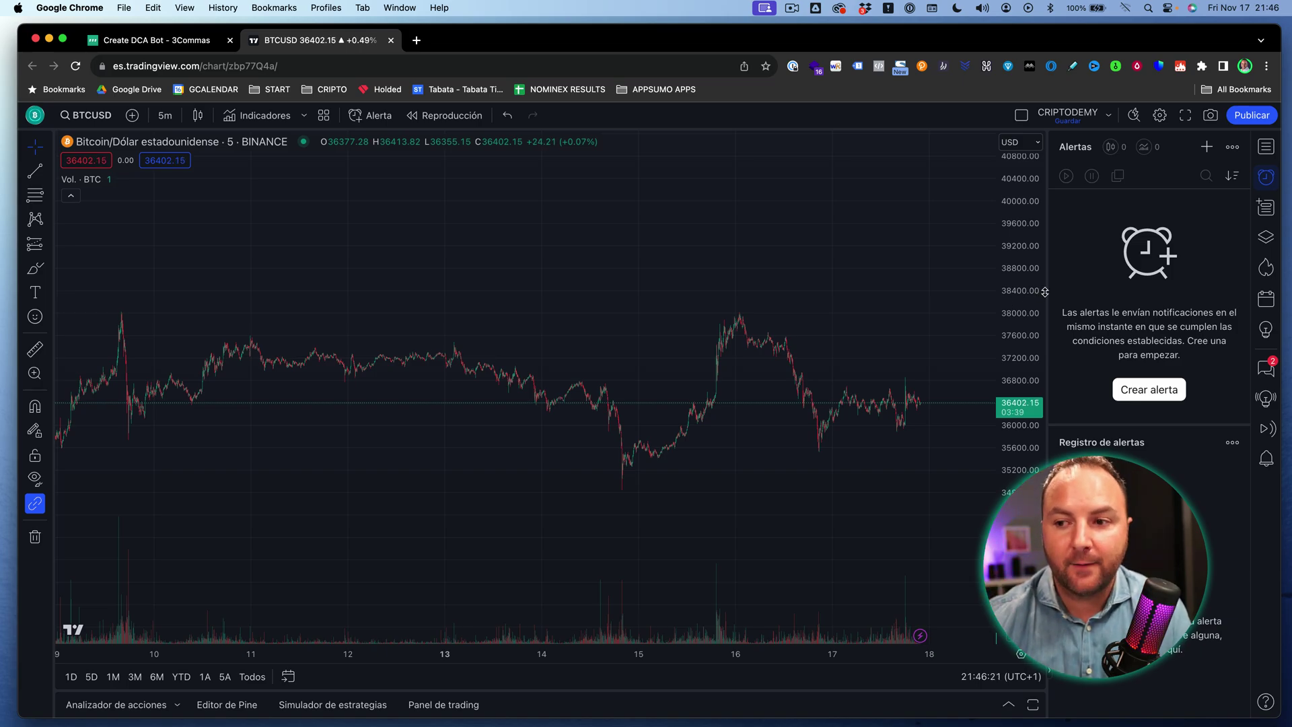
left_click_drag(1025, 394, 1026, 328)
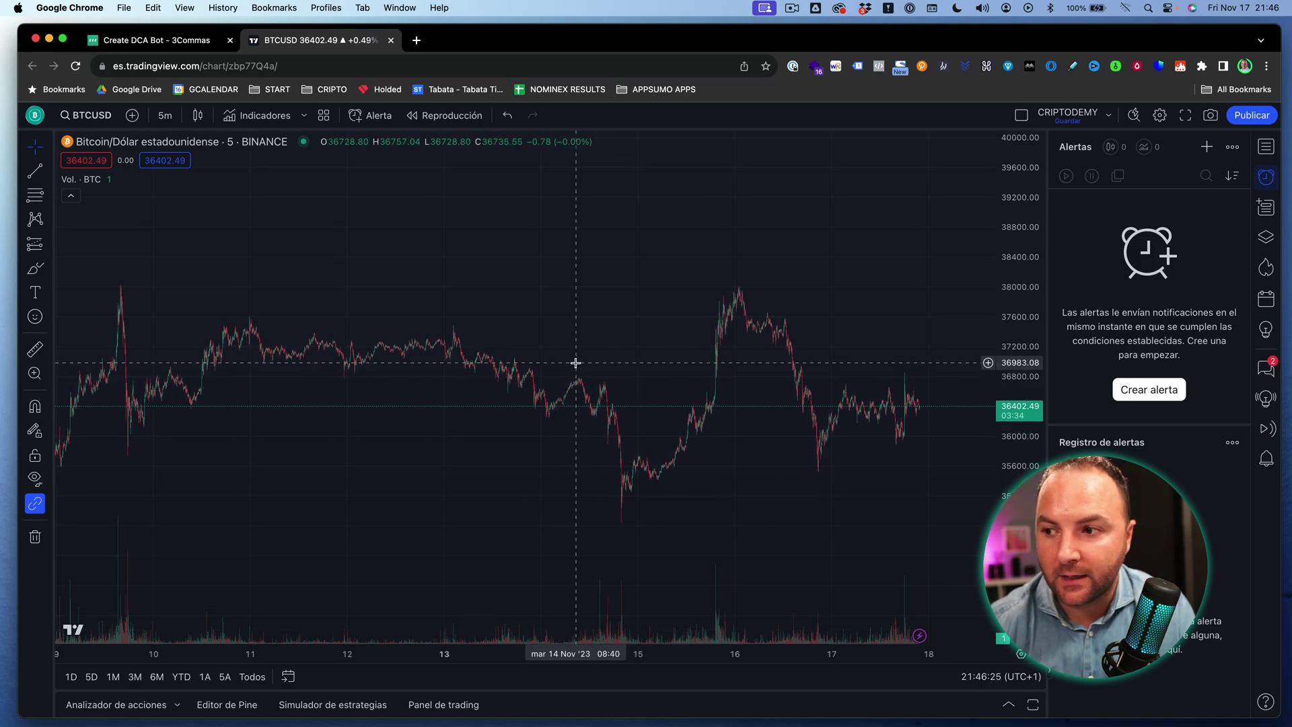
scroll(575, 362, "right", 3)
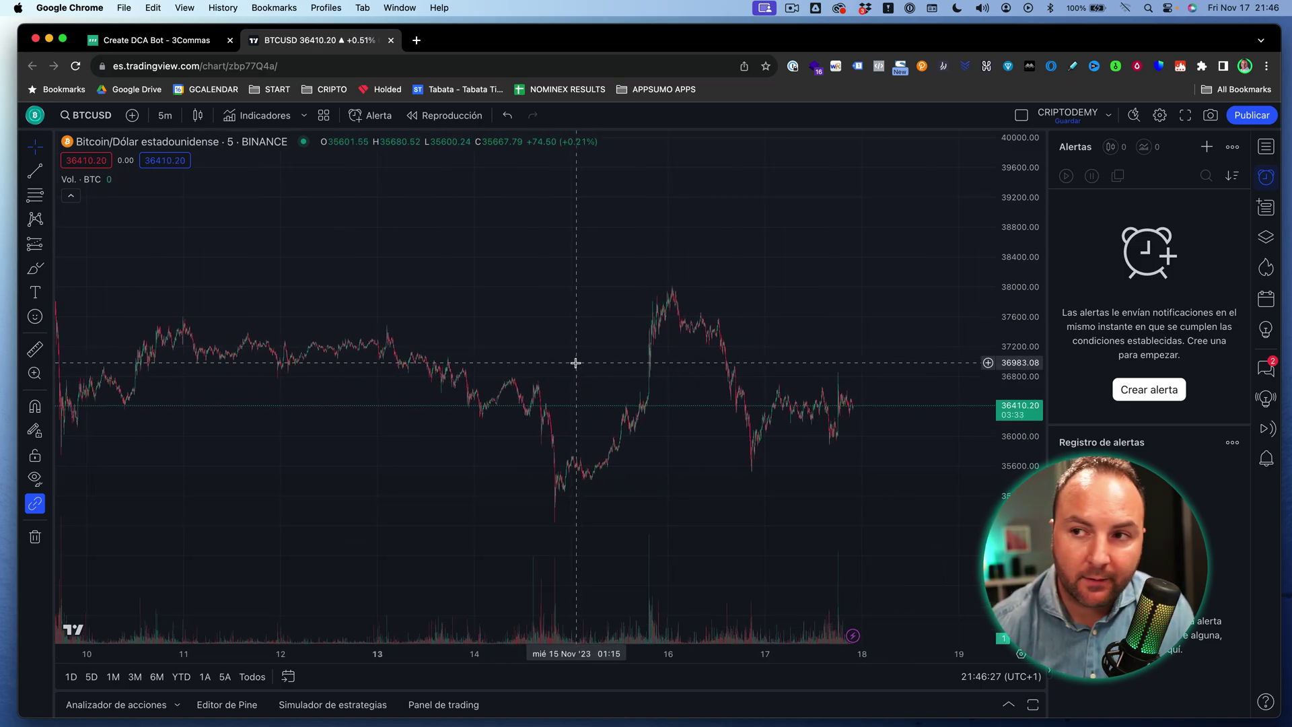
left_click(265, 116)
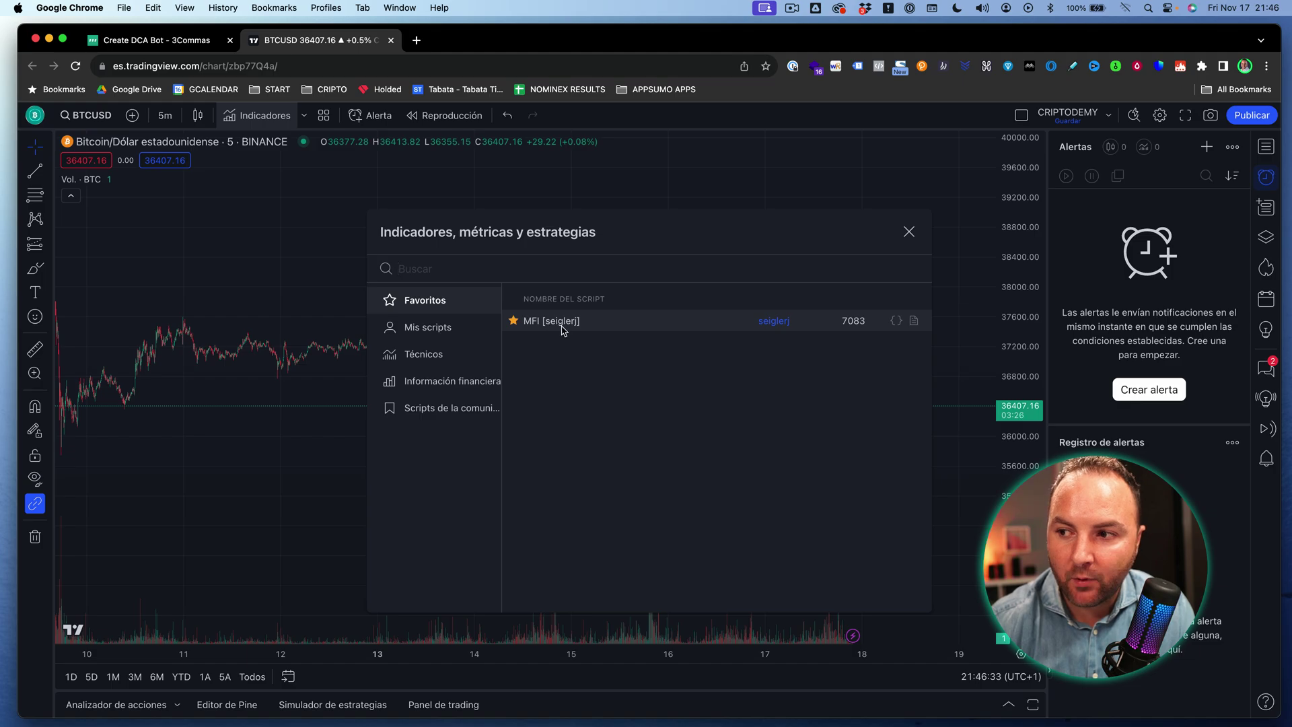
type("MFI")
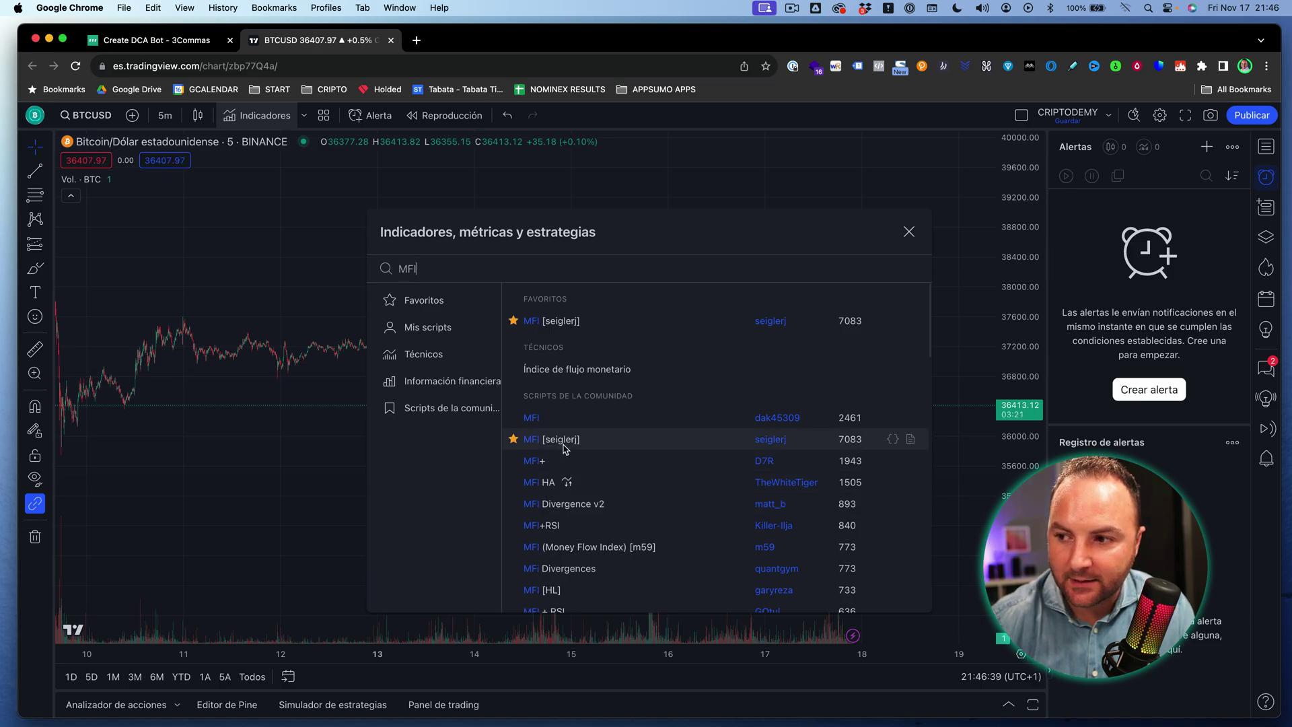
left_click(569, 442)
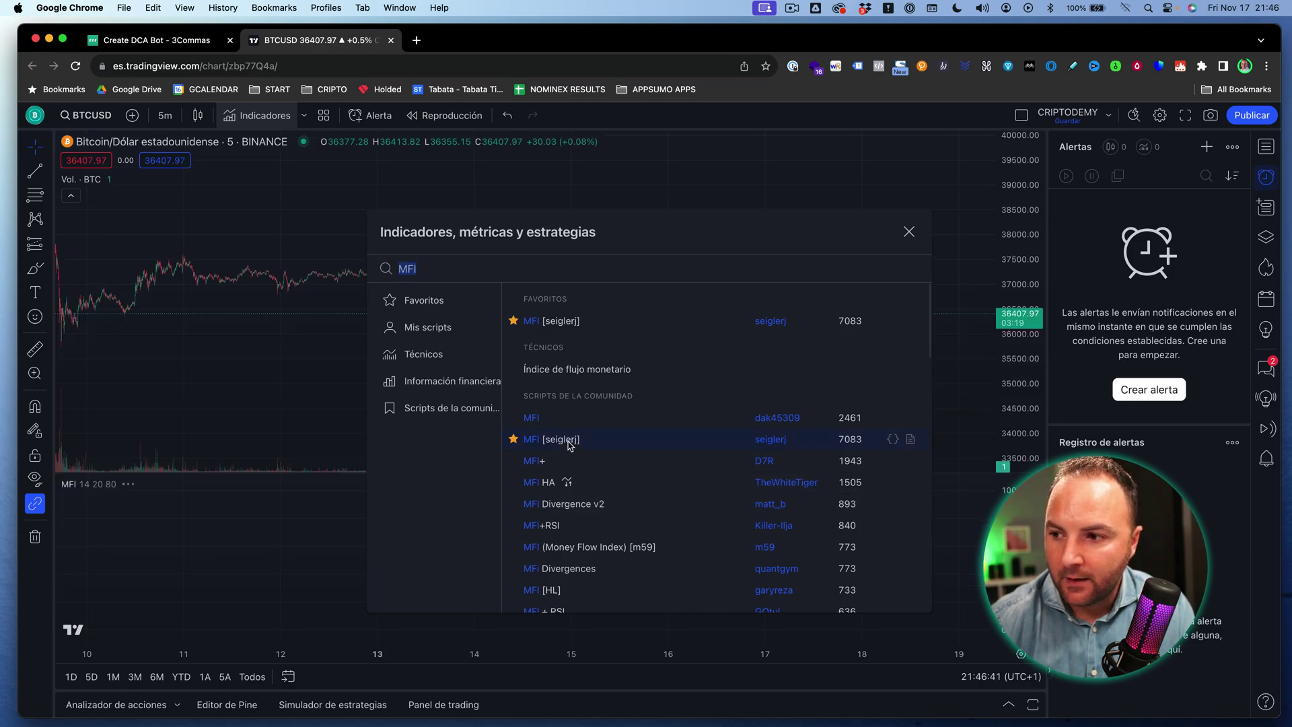
left_click(909, 232)
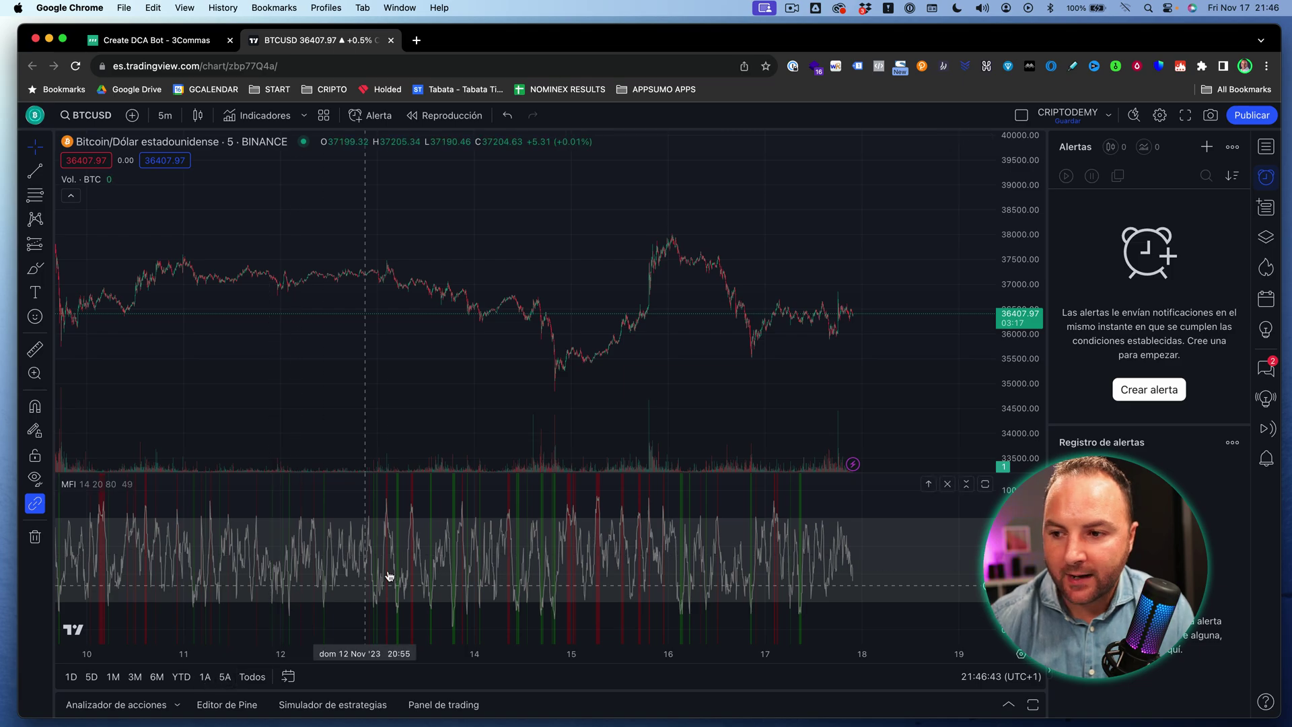
Examine the MFI's green oversold and red overbought zones against the price between 13 and 16 November.
scroll(404, 559, "up", 10)
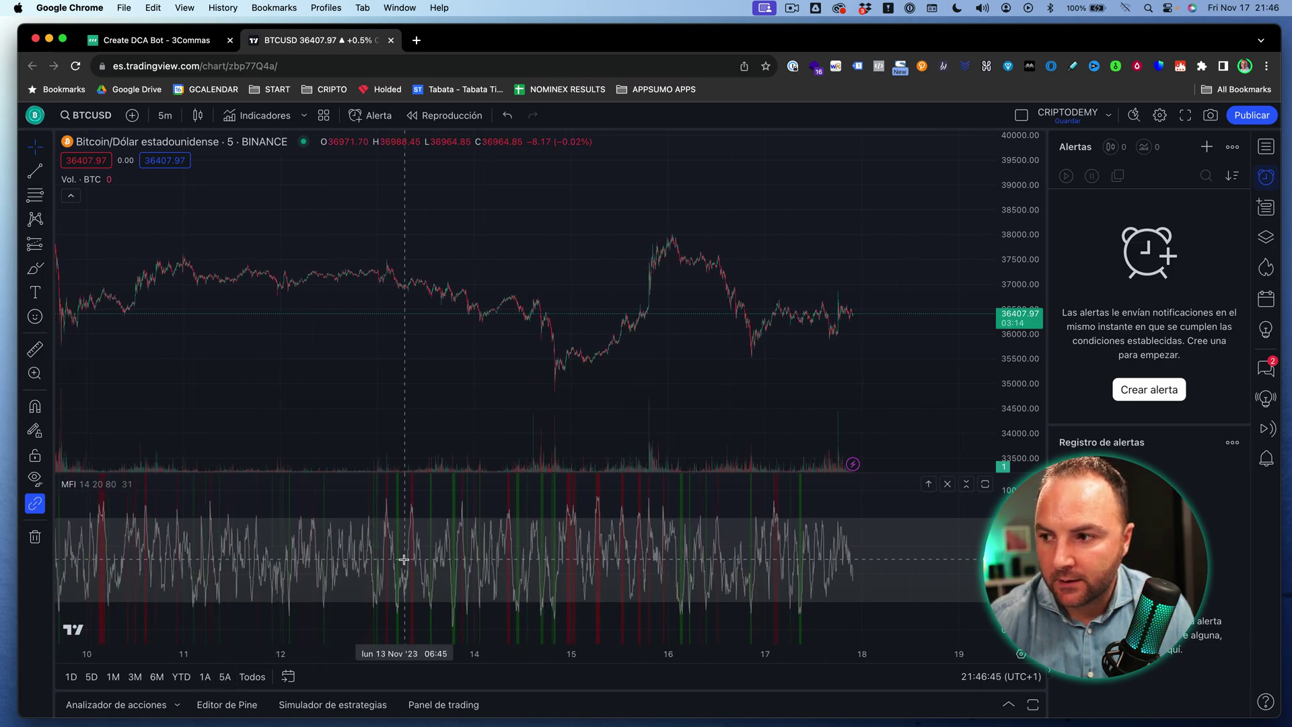
scroll(834, 571, "right", 5)
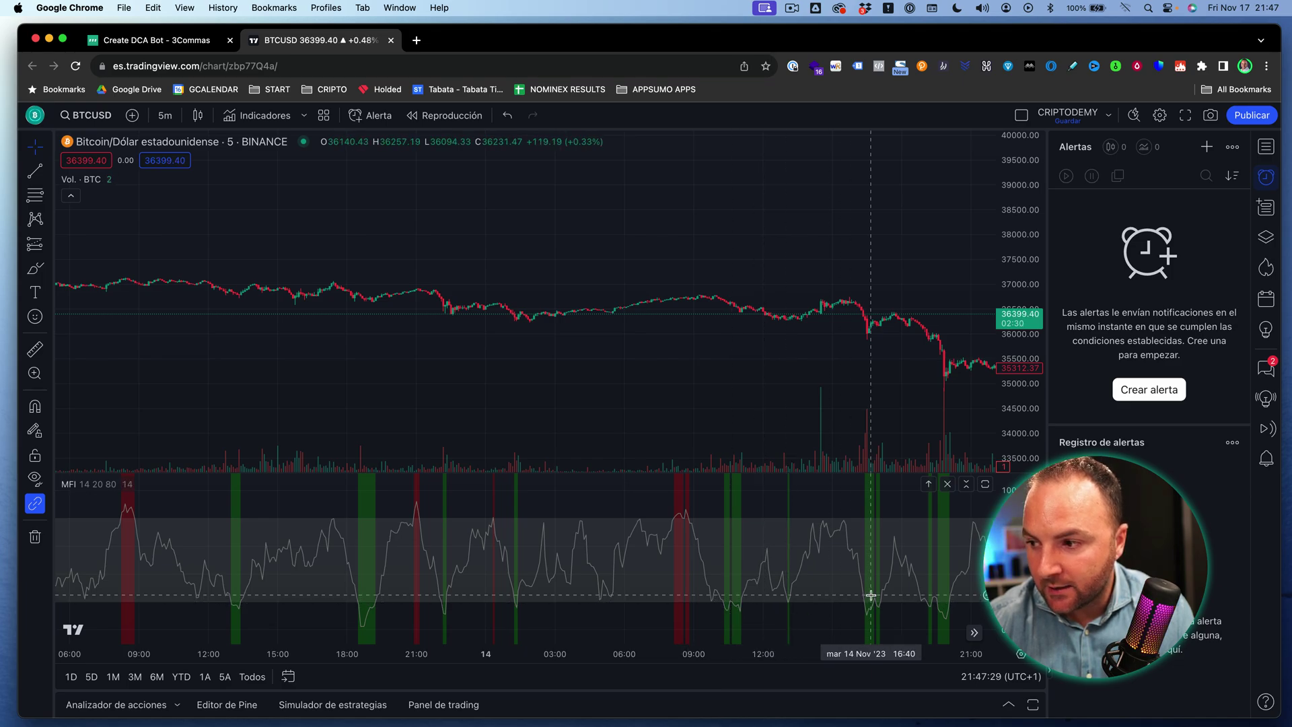
scroll(877, 599, "right", 10)
scroll(782, 576, "right", 1)
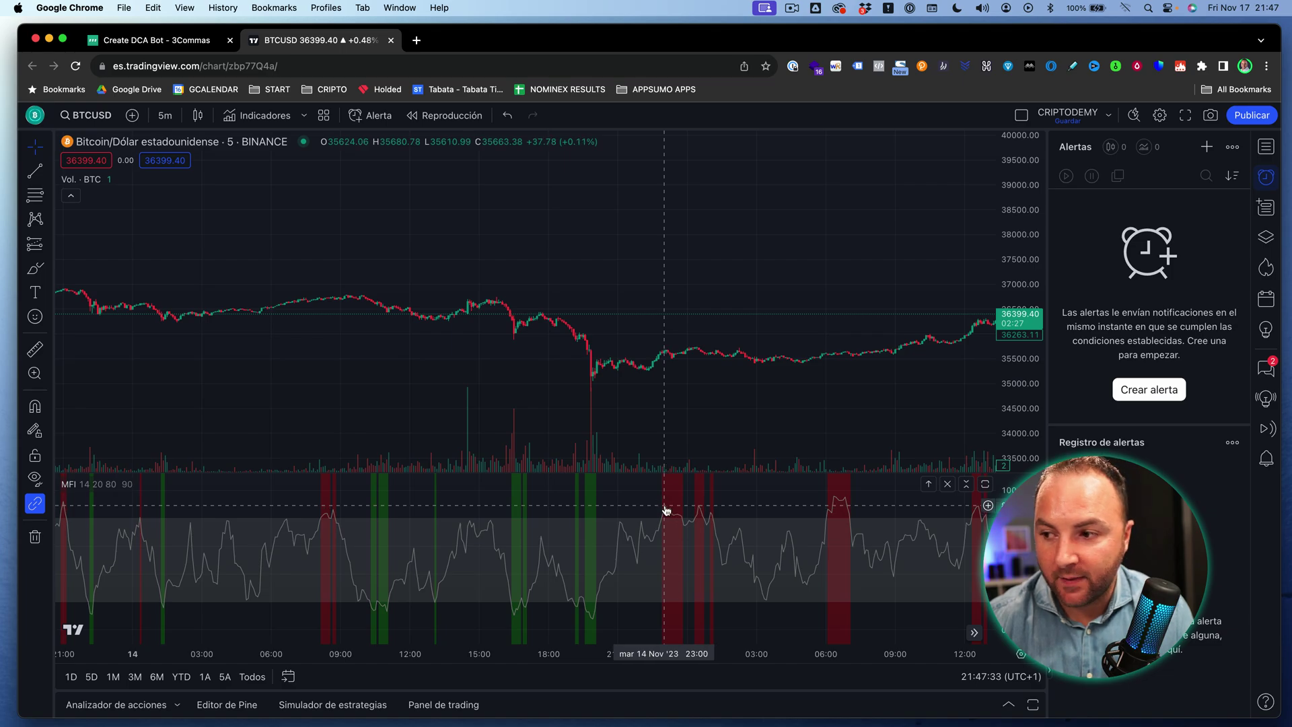
scroll(835, 526, "right", 10)
scroll(834, 527, "right", 10)
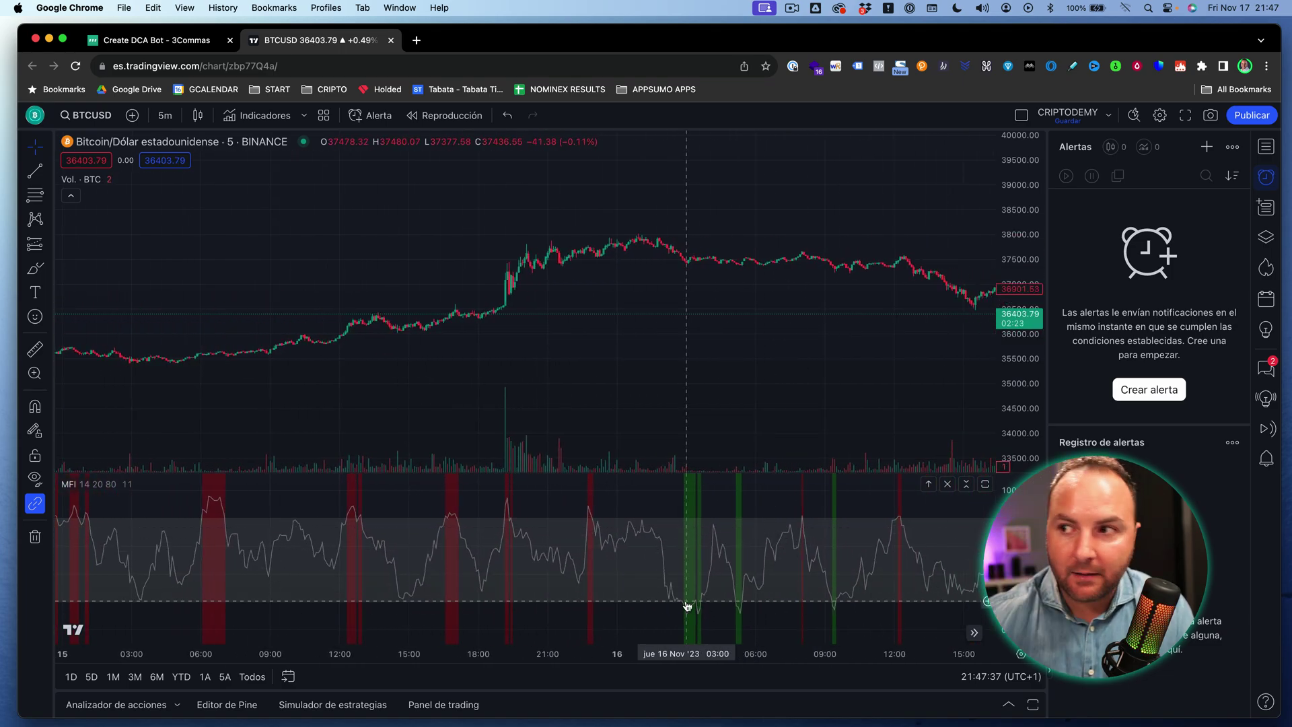
Start a BTCUSD alert for MFI (14, 20, 80) crossing down (Cruce descendente) the value 20, activated once per bar close.
left_click(375, 119)
left_click(633, 255)
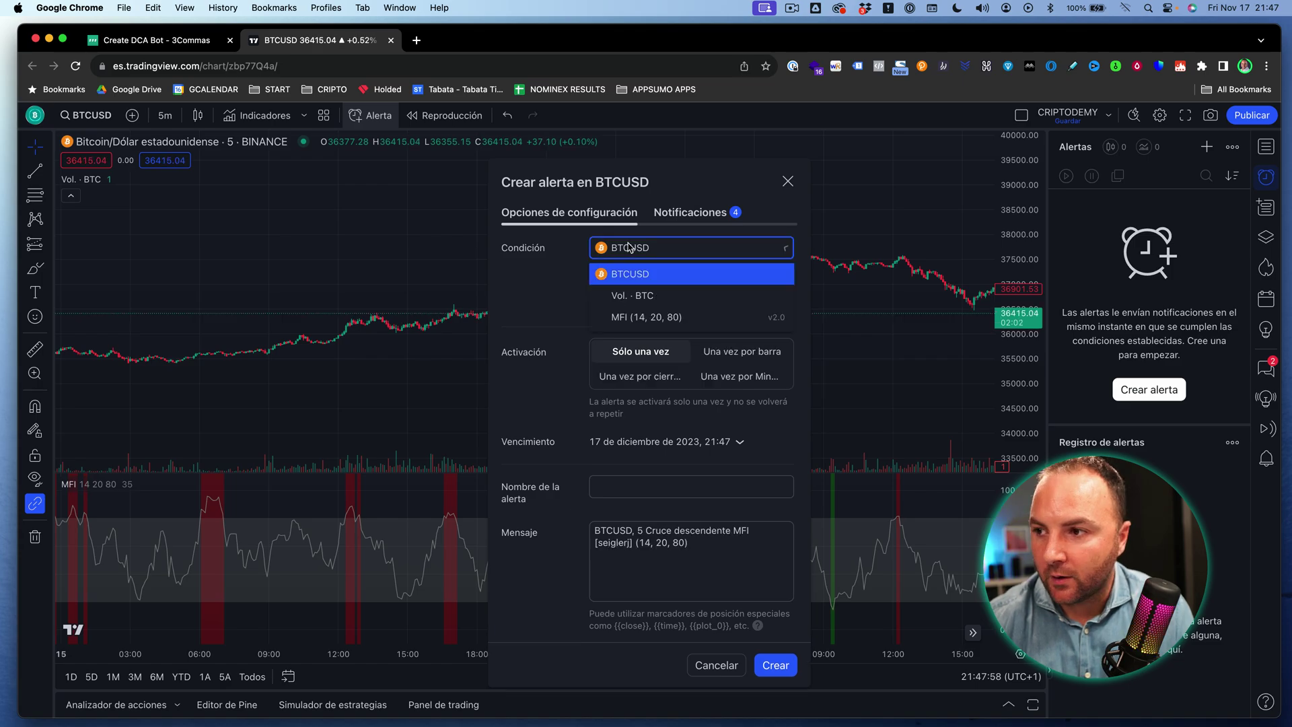
left_click(639, 323)
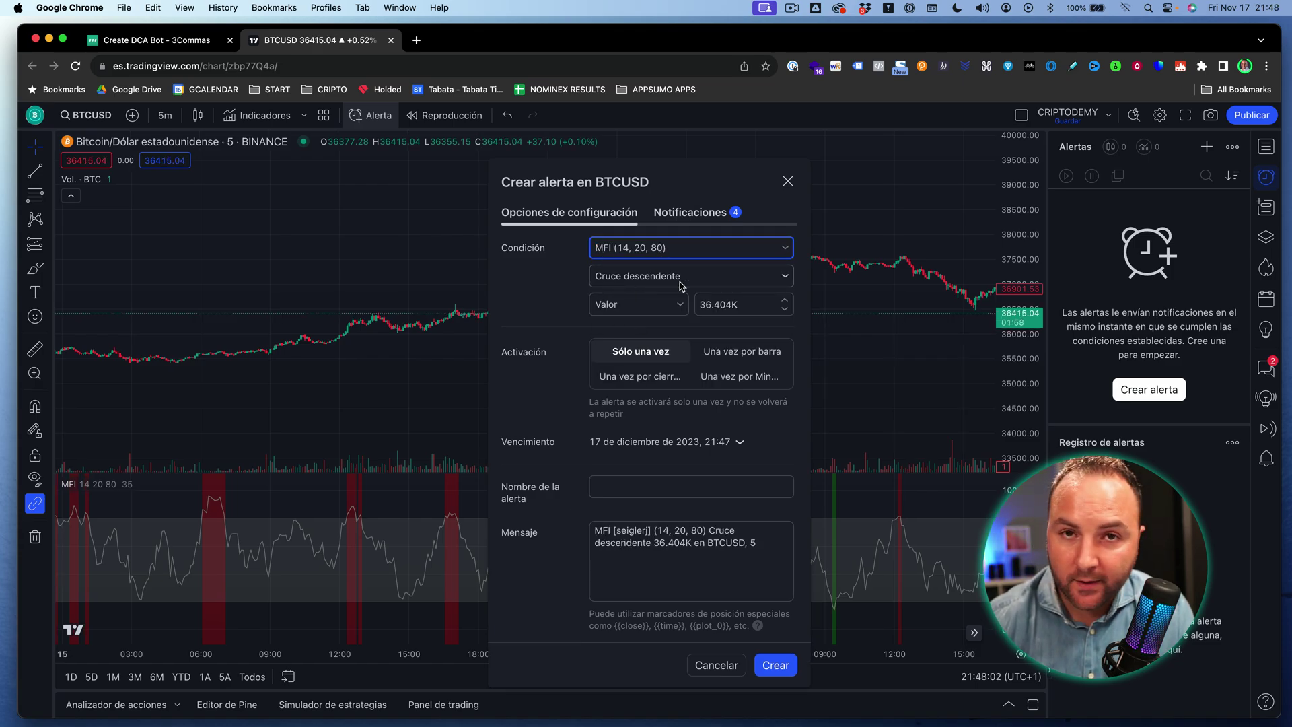
left_click(743, 304)
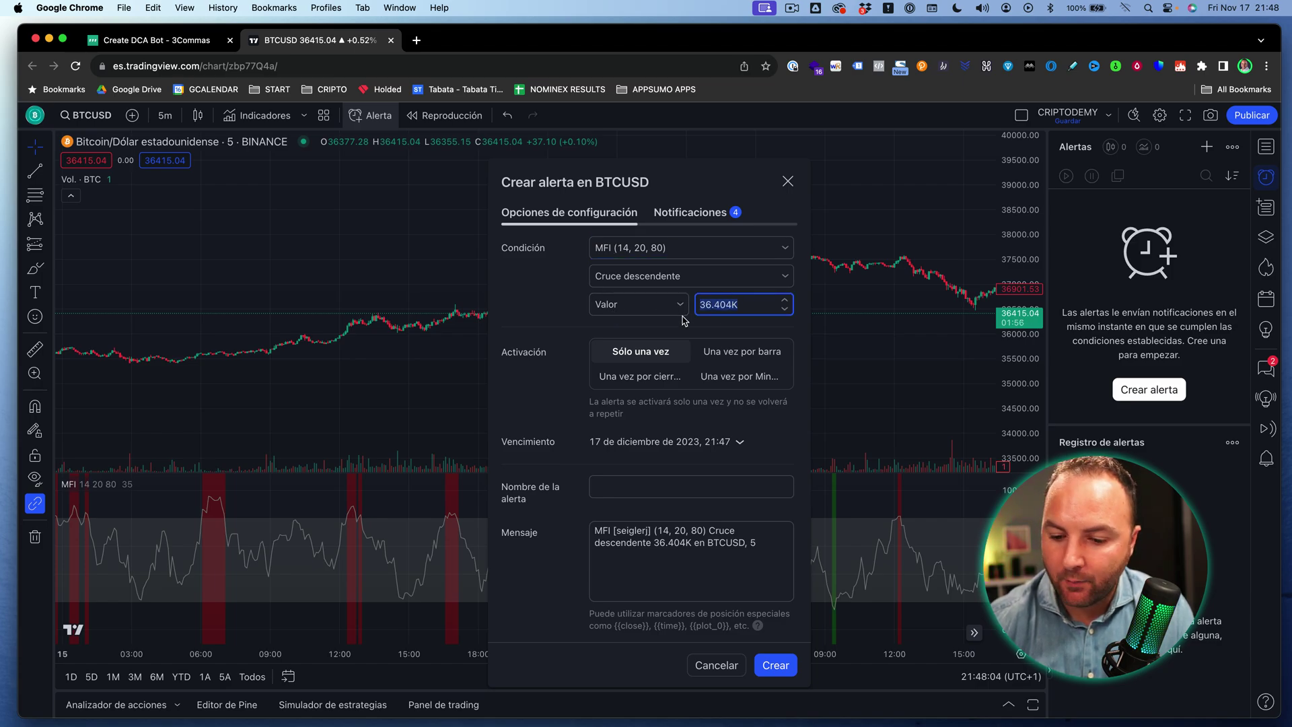
type("20")
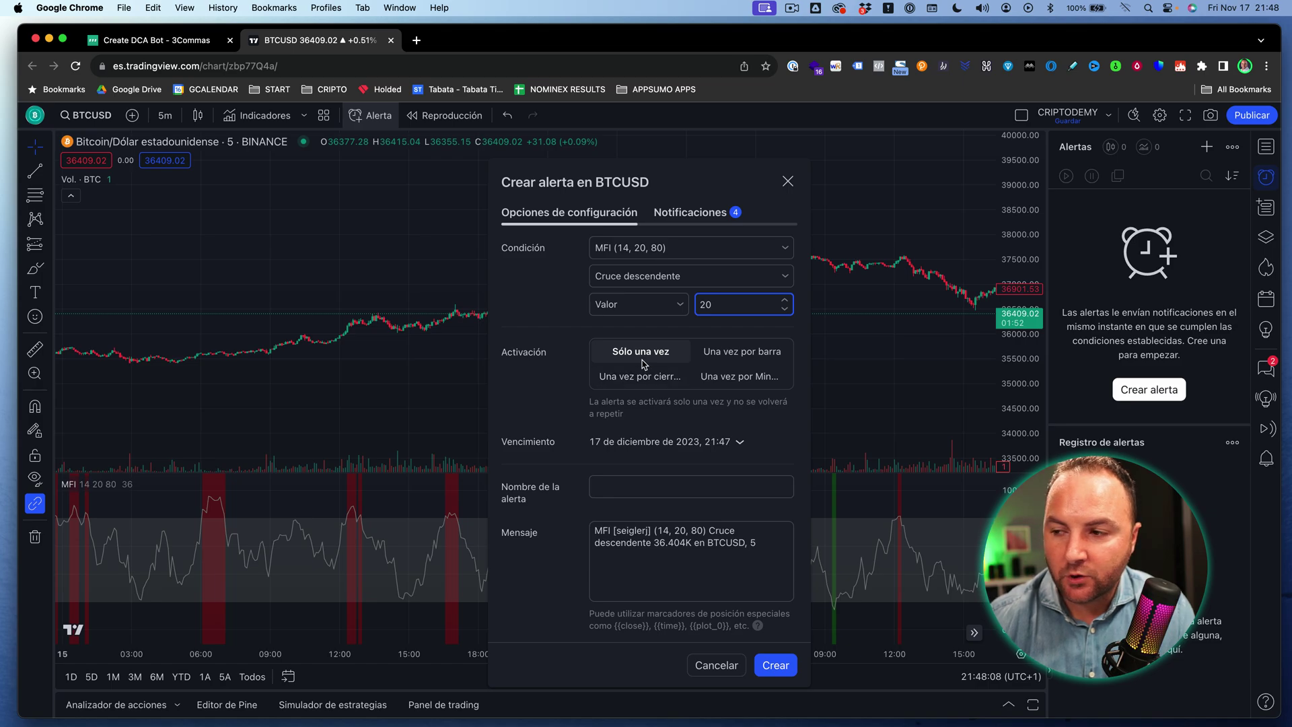
left_click(624, 381)
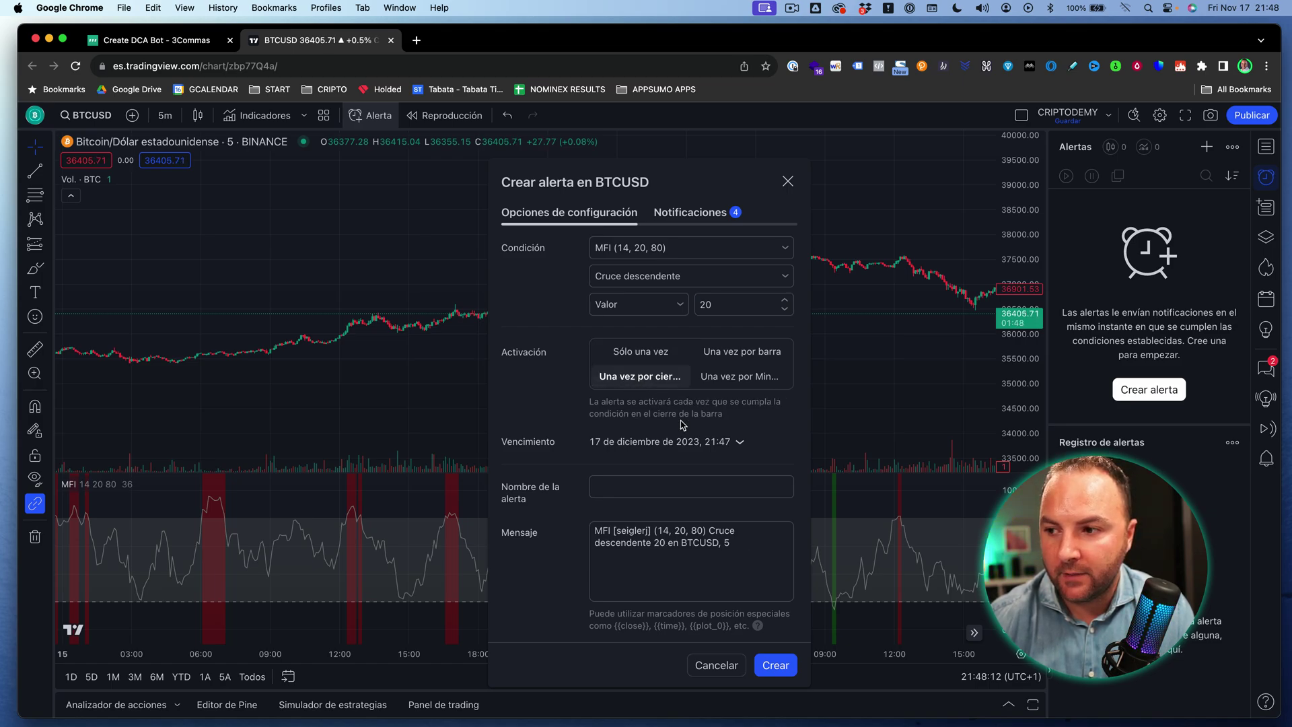
Set the alert's expiration date to 16 January 2024.
left_click(739, 442)
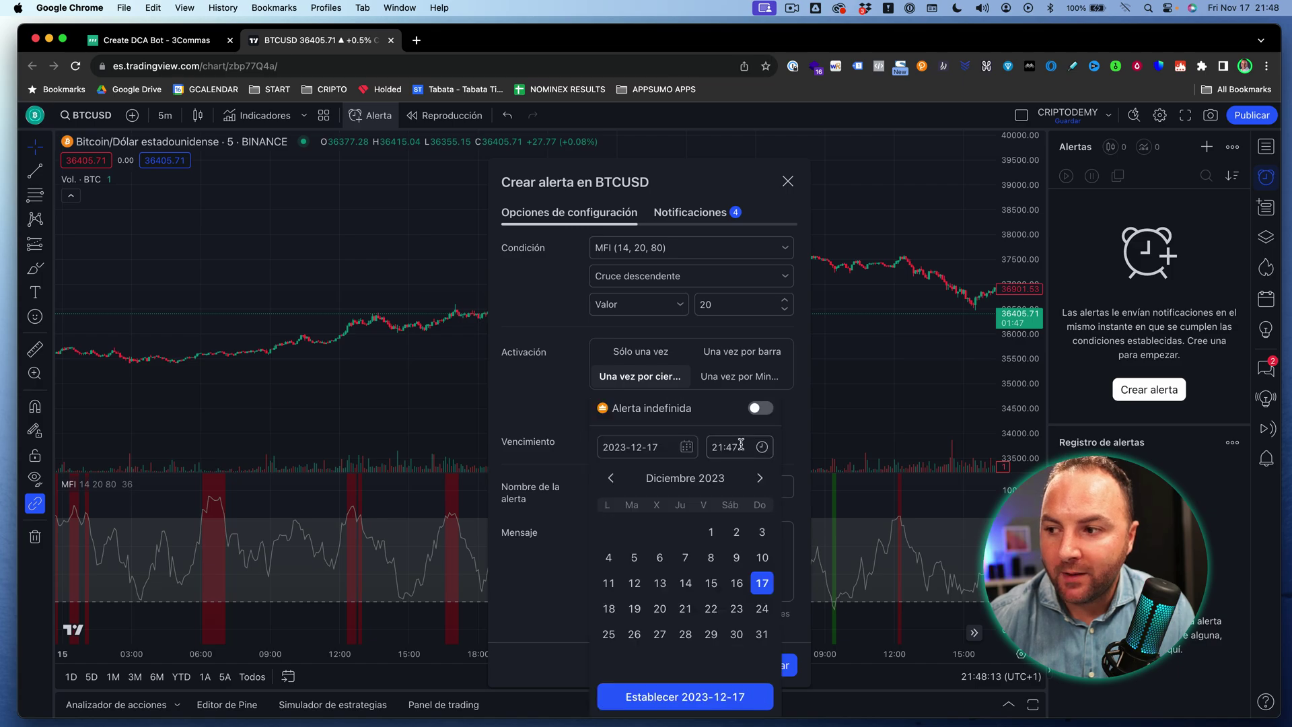
left_click(761, 479)
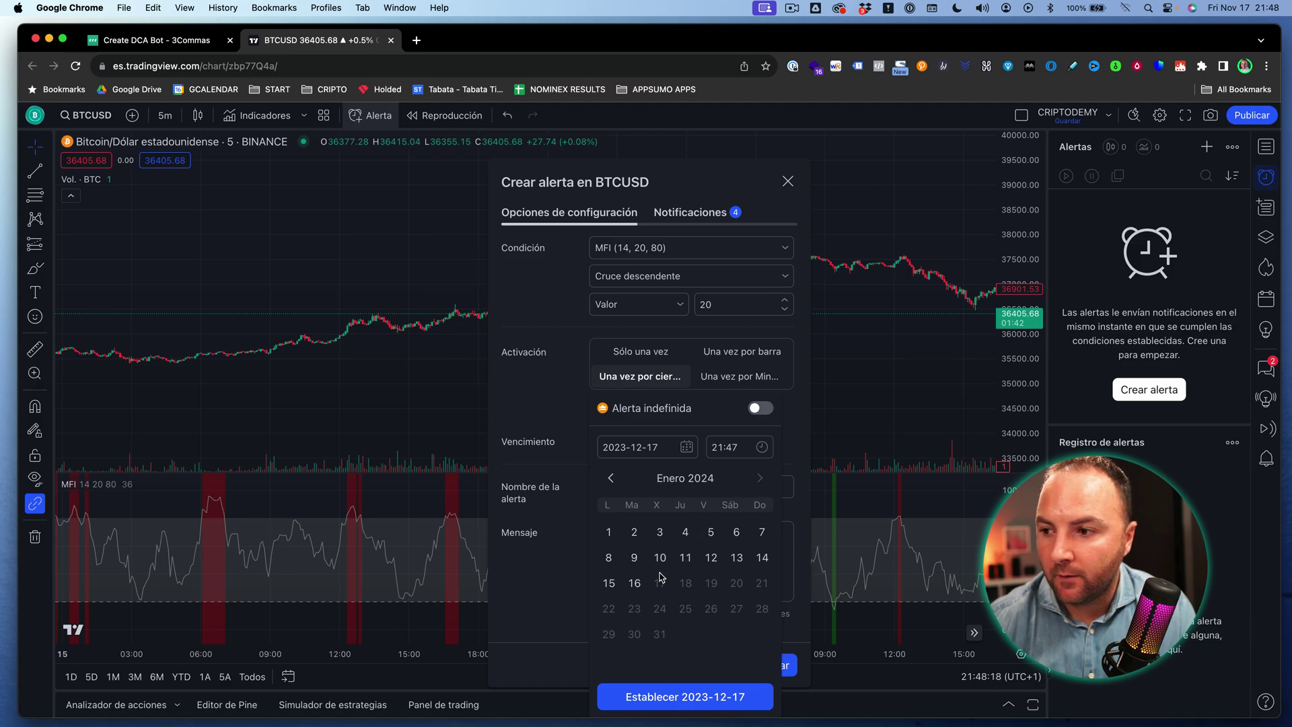
left_click(635, 584)
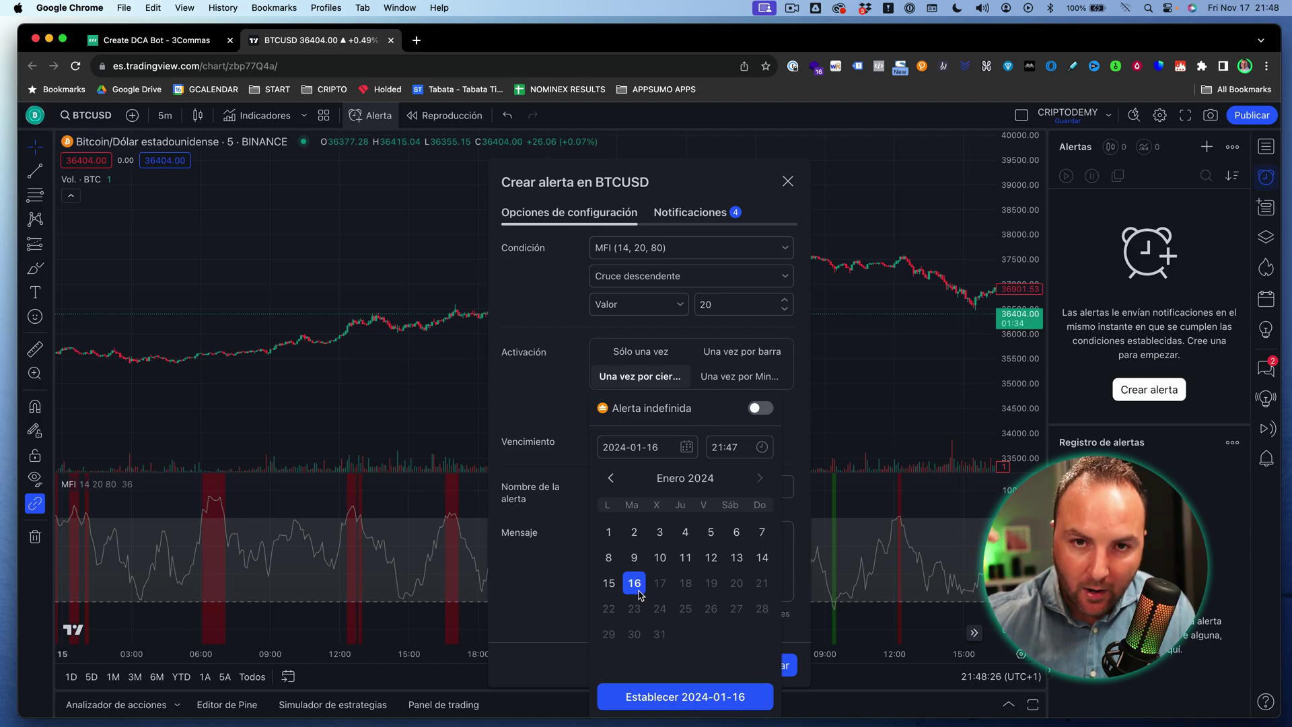
left_click(698, 702)
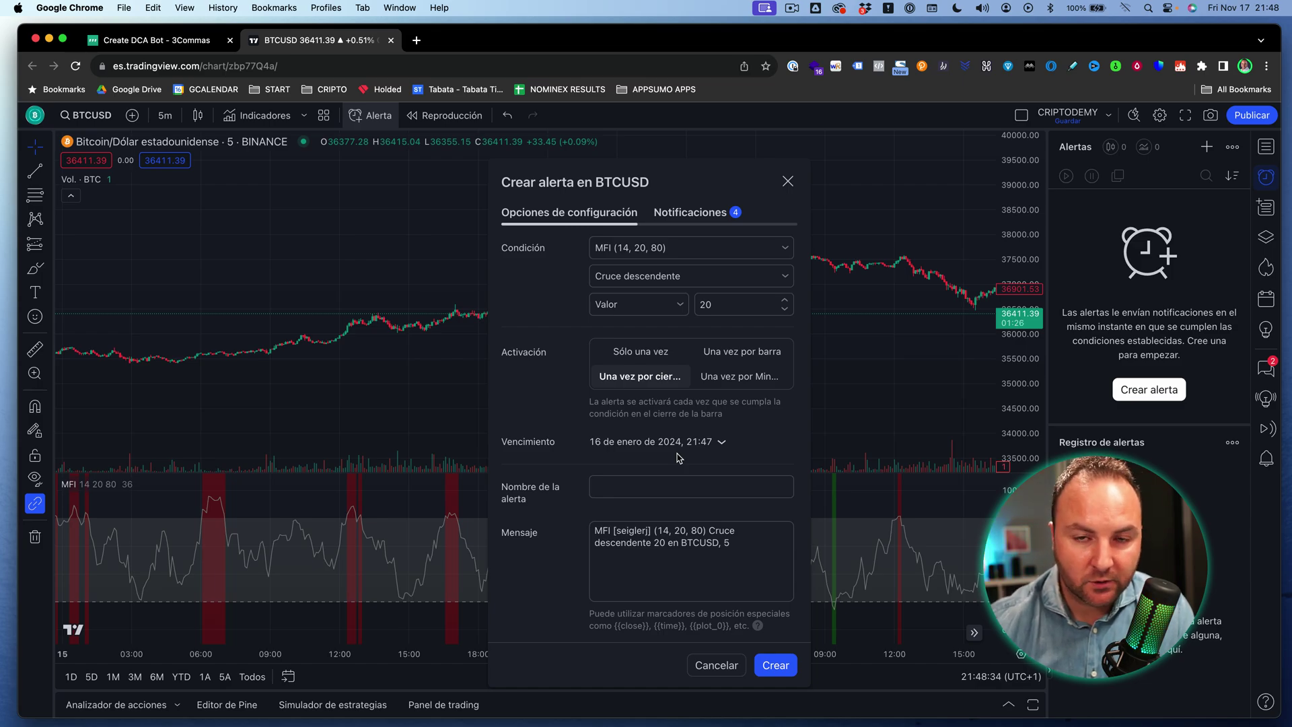
Name the alert COMPRA and clear its default message text.
left_click(647, 485)
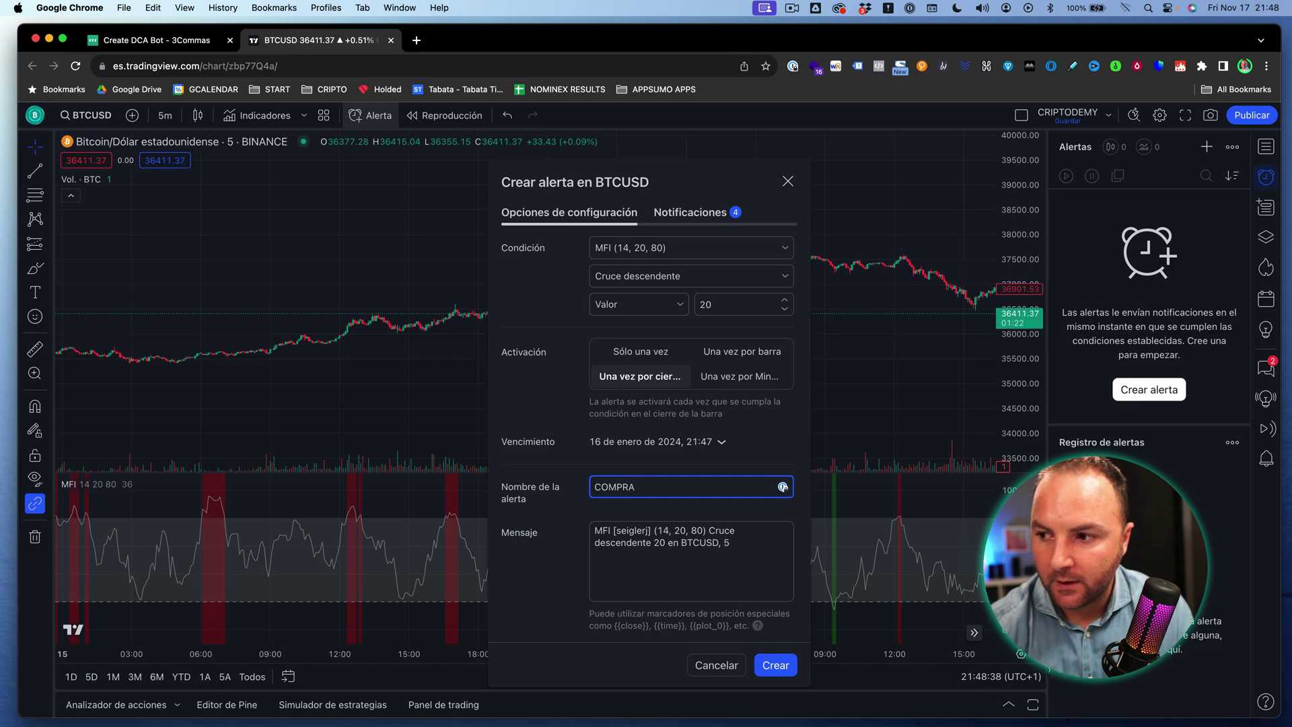
left_click_drag(734, 548, 558, 535)
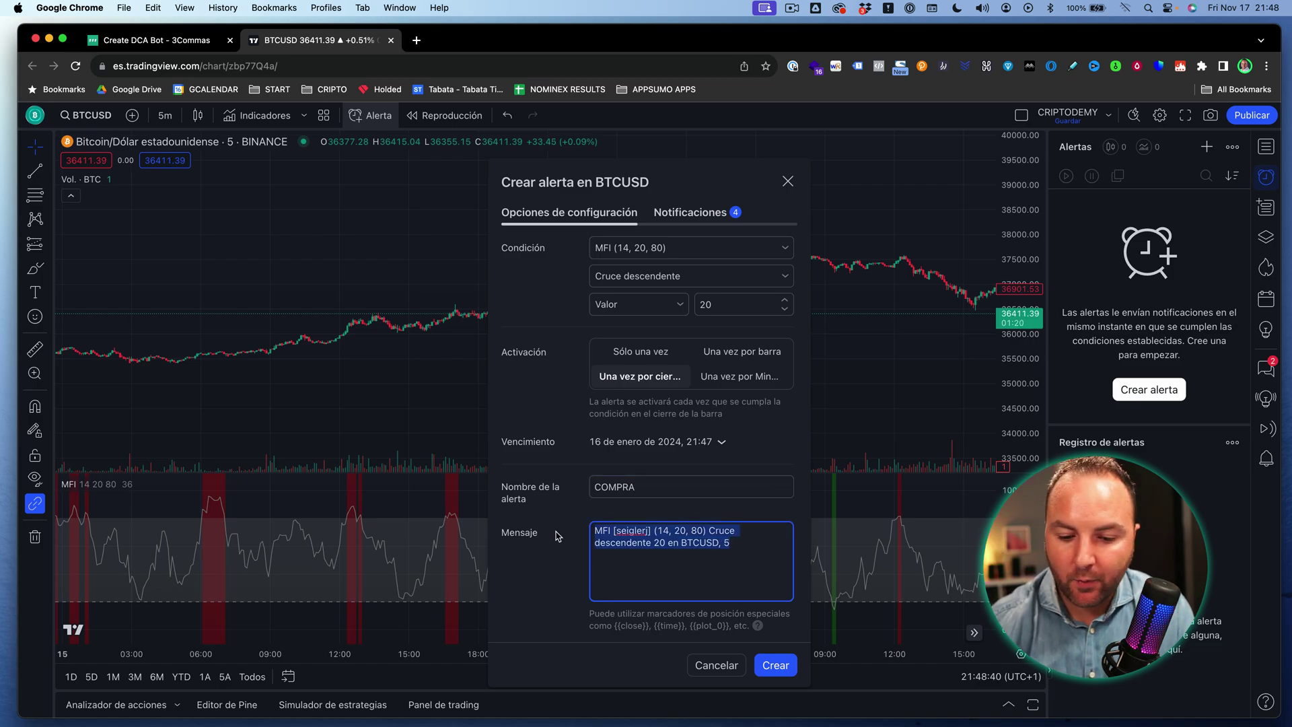
key("BackSpace")
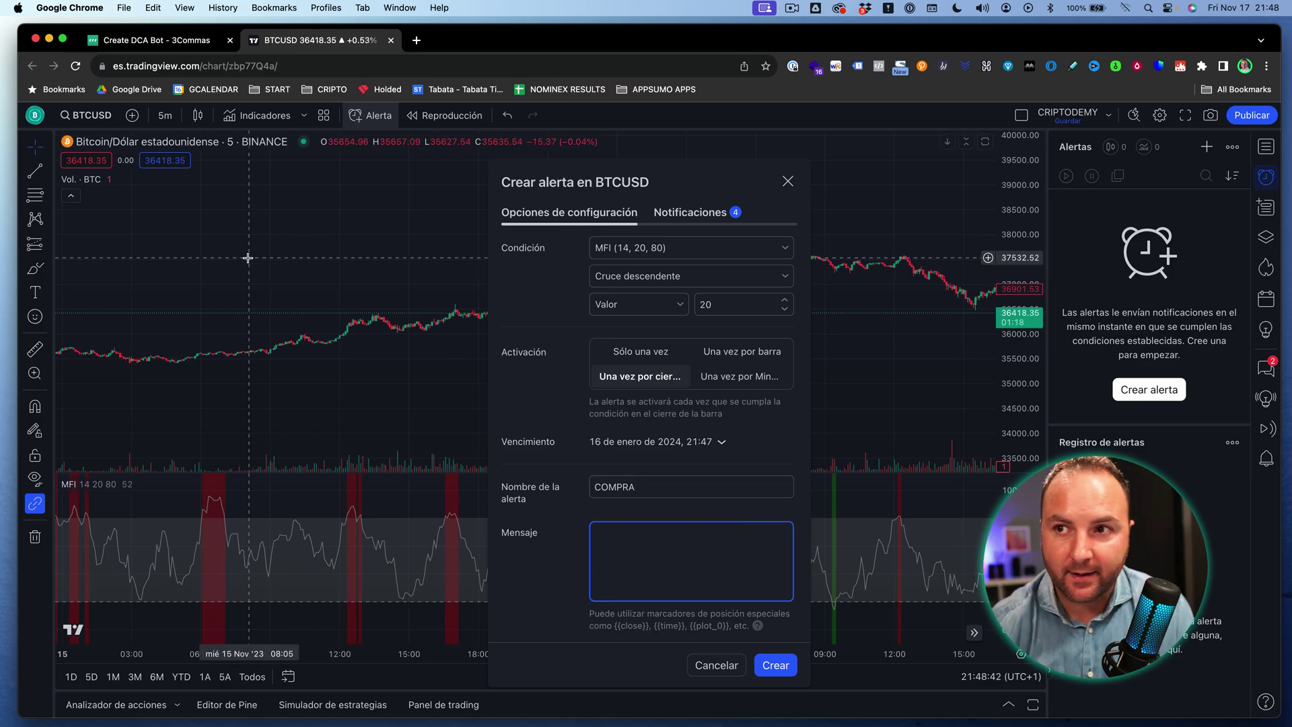
Switch back to the 3Commas DCA bot form and set the take-profit target (Objetivo de beneficio) to 2 %.
left_click(155, 39)
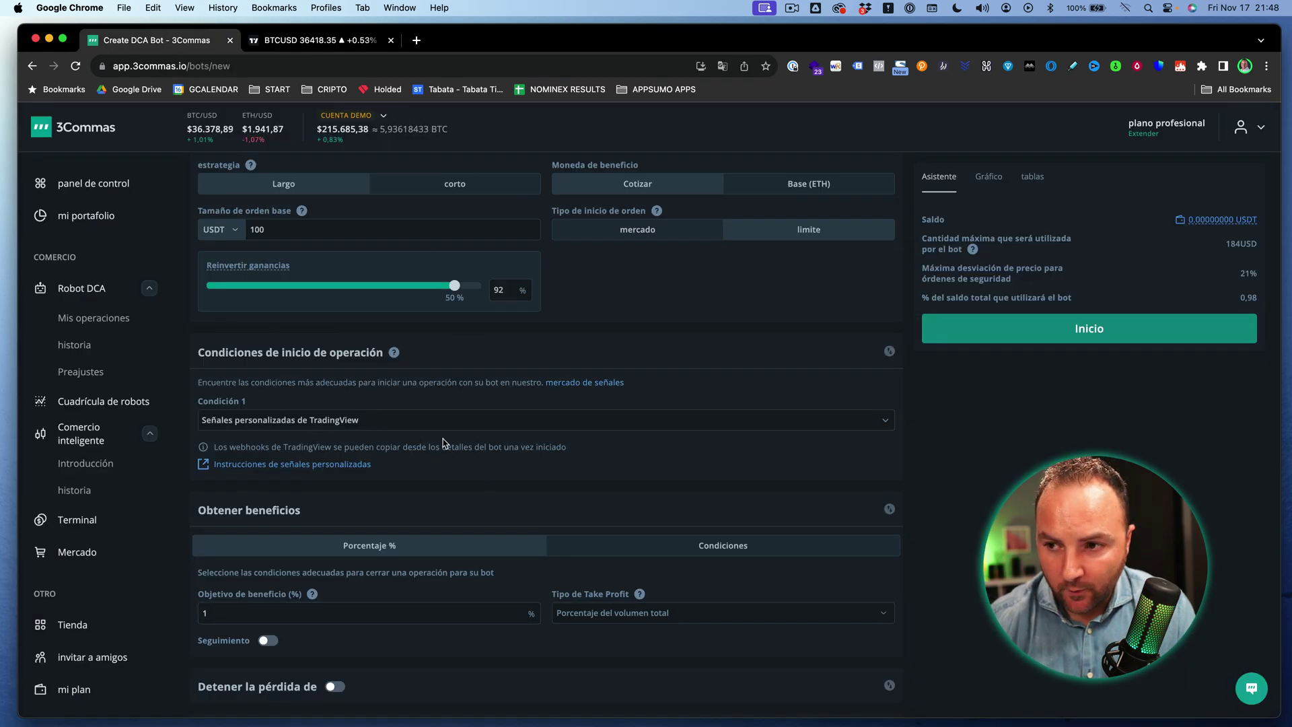
scroll(440, 462, "down", 3)
scroll(440, 457, "up", 2)
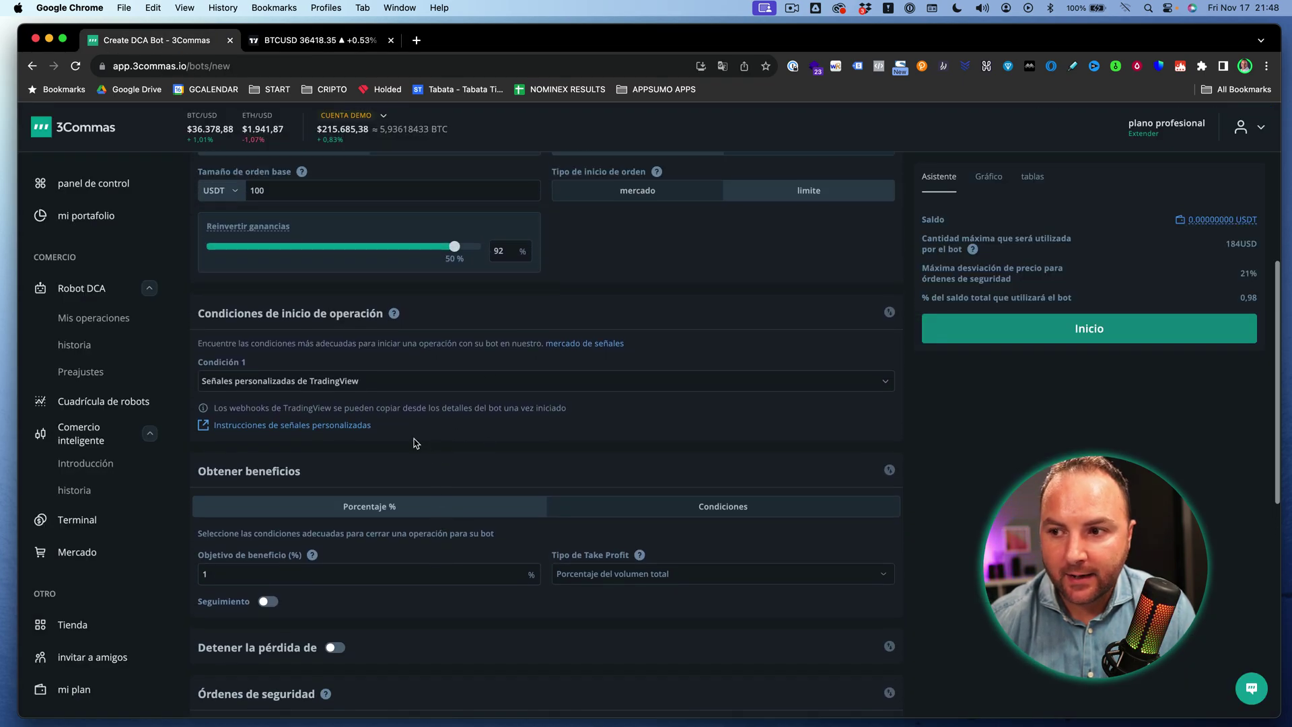
scroll(394, 445, "down", 1)
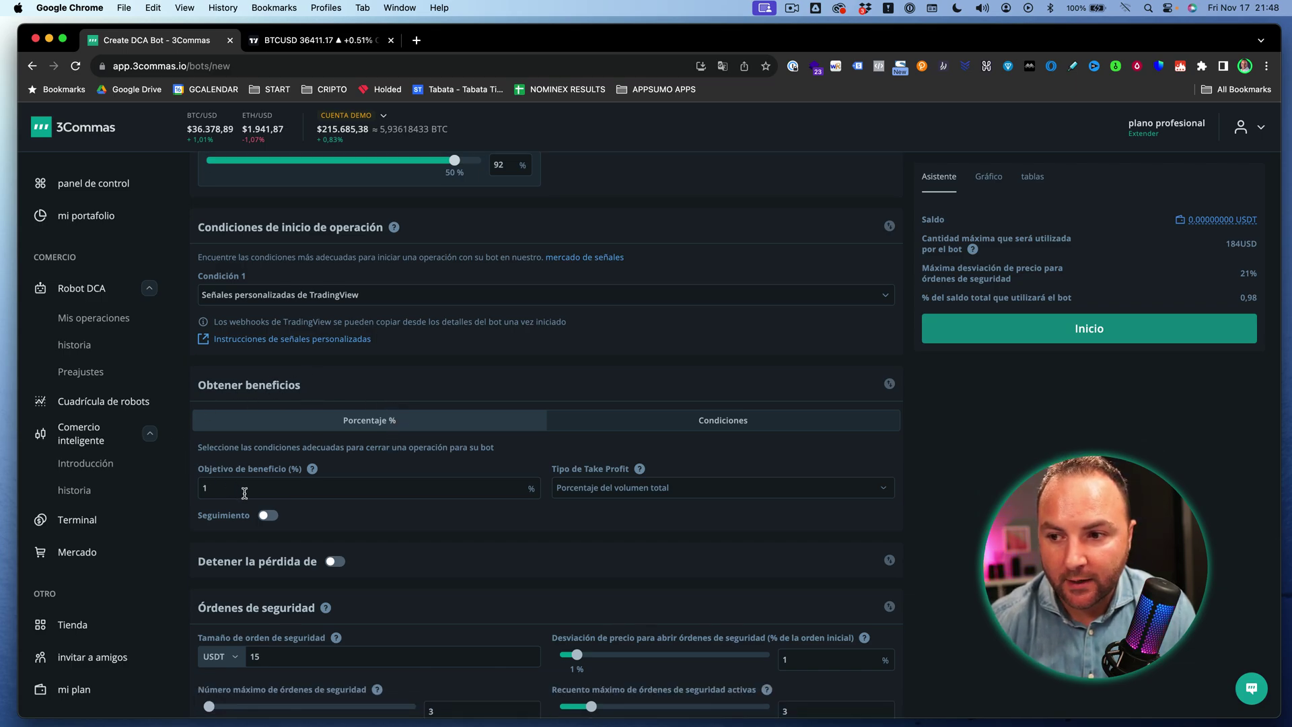
left_click_drag(244, 490, 177, 490)
type("2")
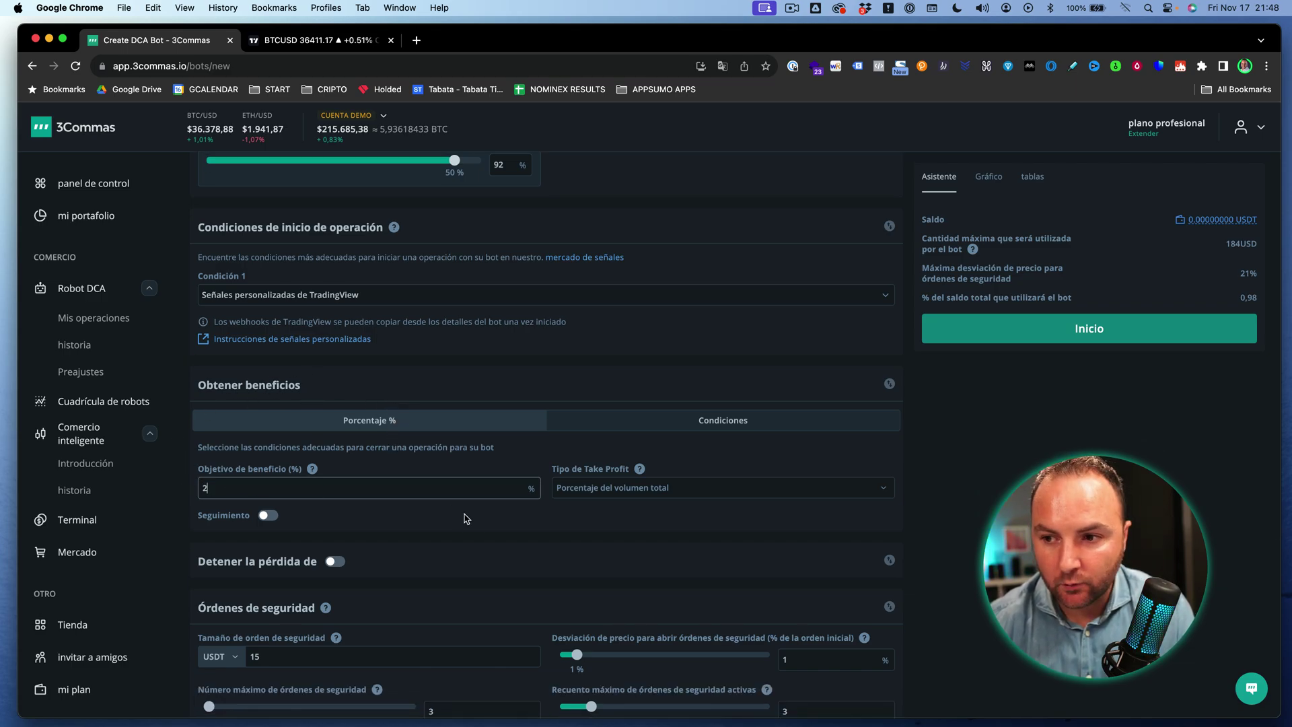
left_click(471, 518)
Set the safety order size (Tamaño de orden de seguridad) to 100 USDT.
scroll(474, 518, "down", 6)
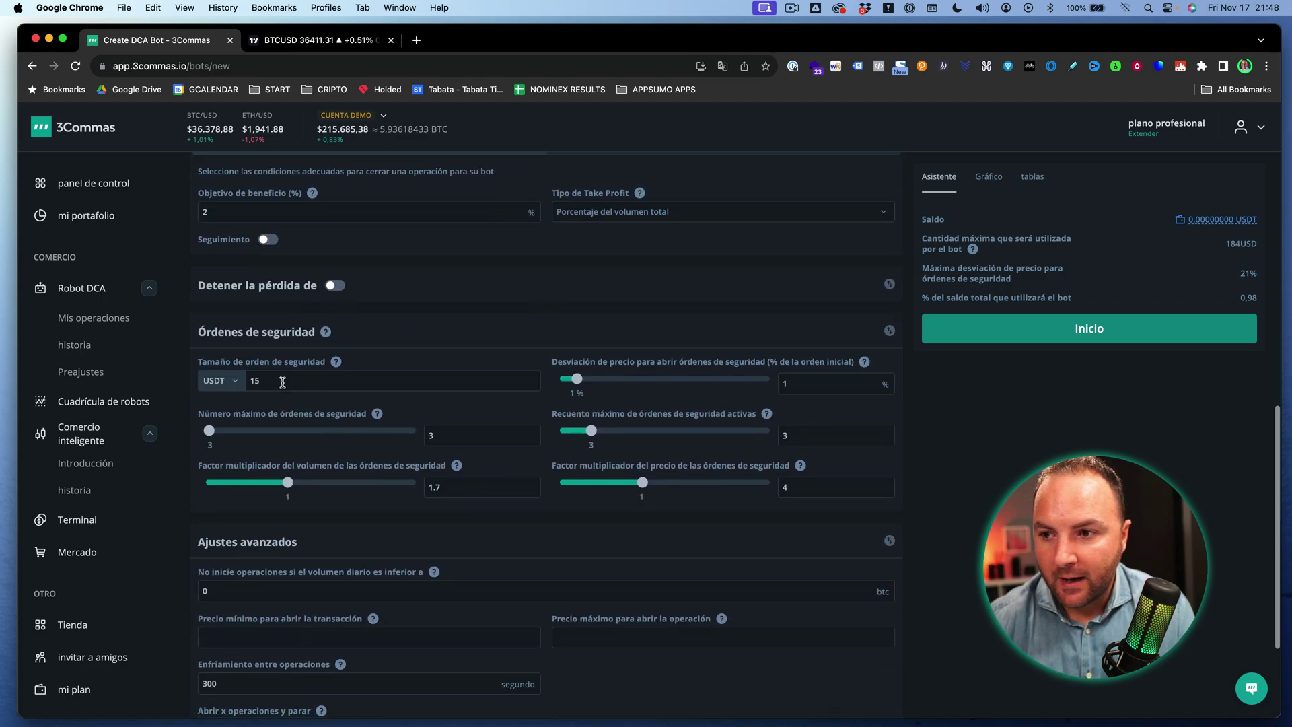
left_click_drag(283, 380, 208, 382)
type("100")
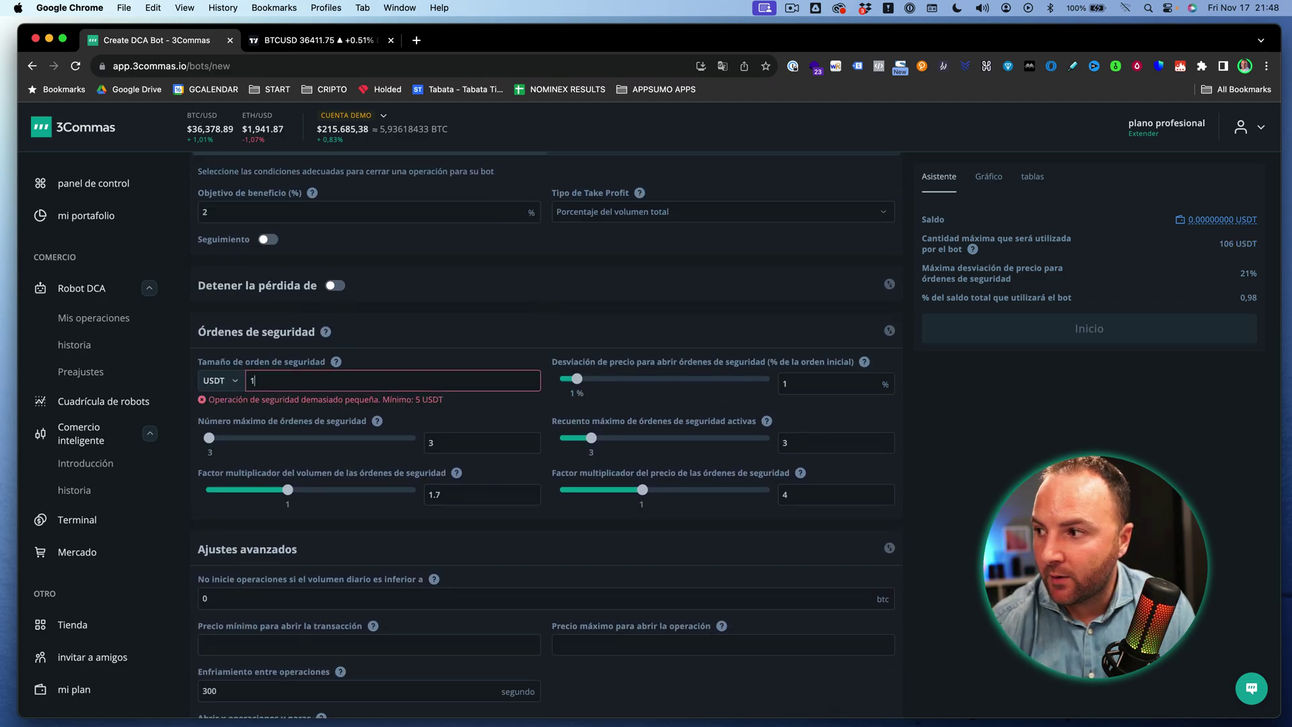
mouse_move(343, 369)
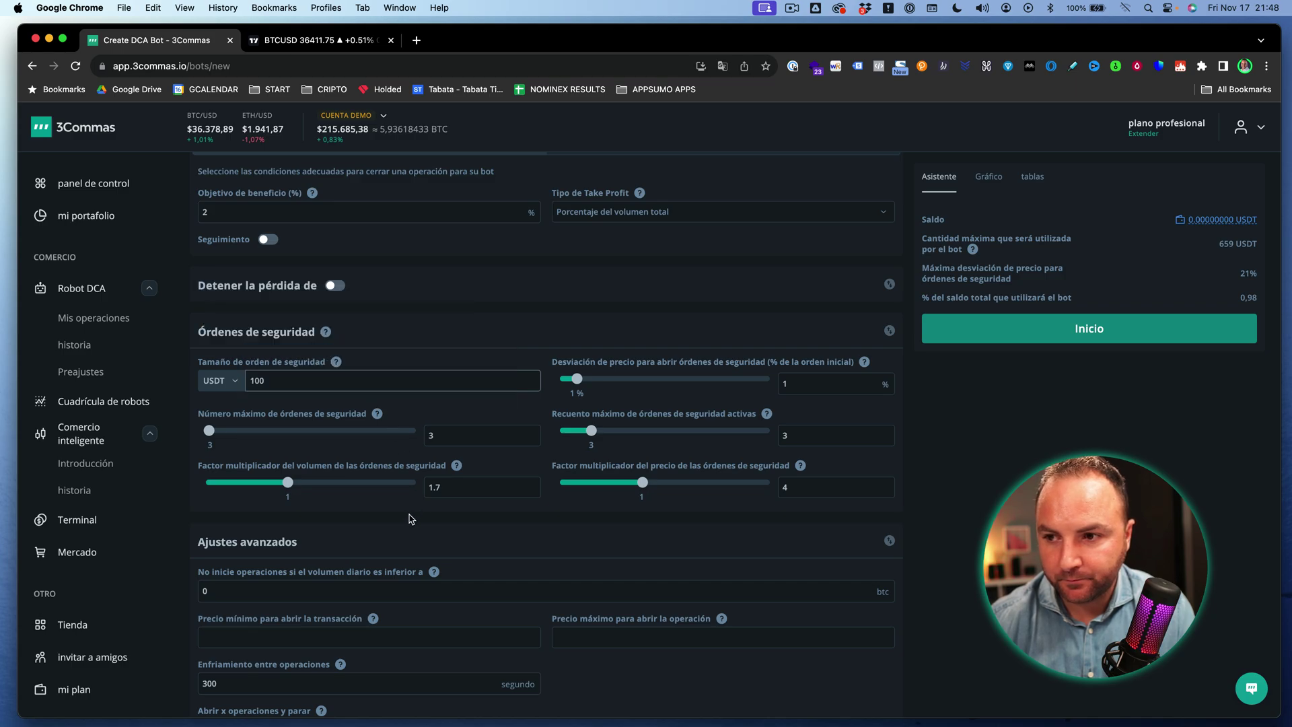
scroll(424, 507, "down", 1)
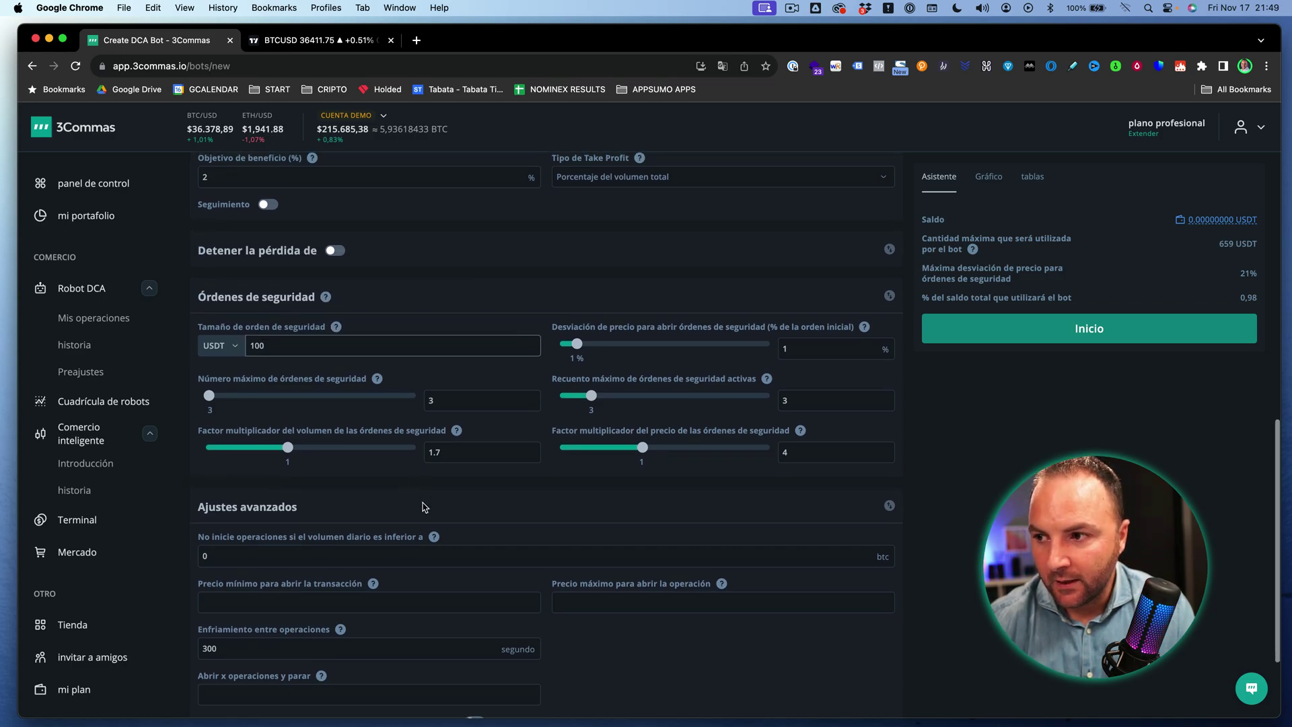
Enable the stop loss (Detener la pérdida) at 1 % with the action Cerrar operación.
scroll(423, 506, "up", 4)
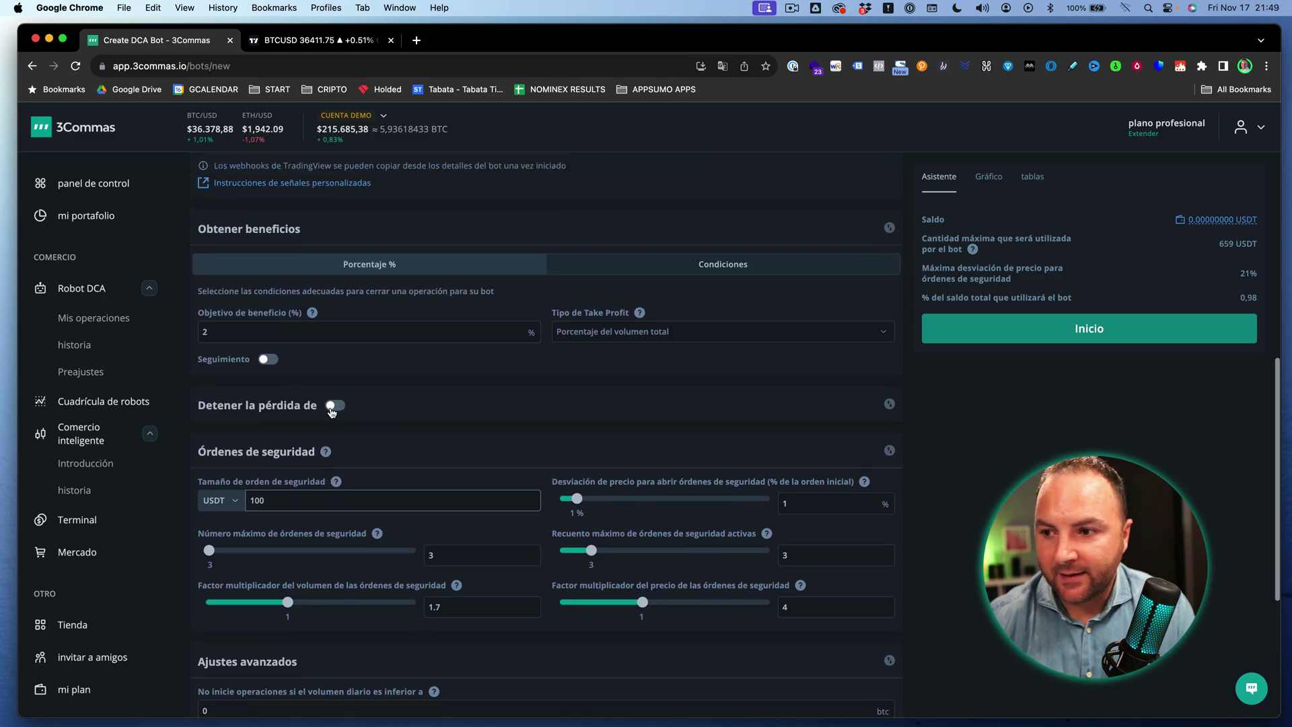
left_click(339, 405)
double_click(283, 465)
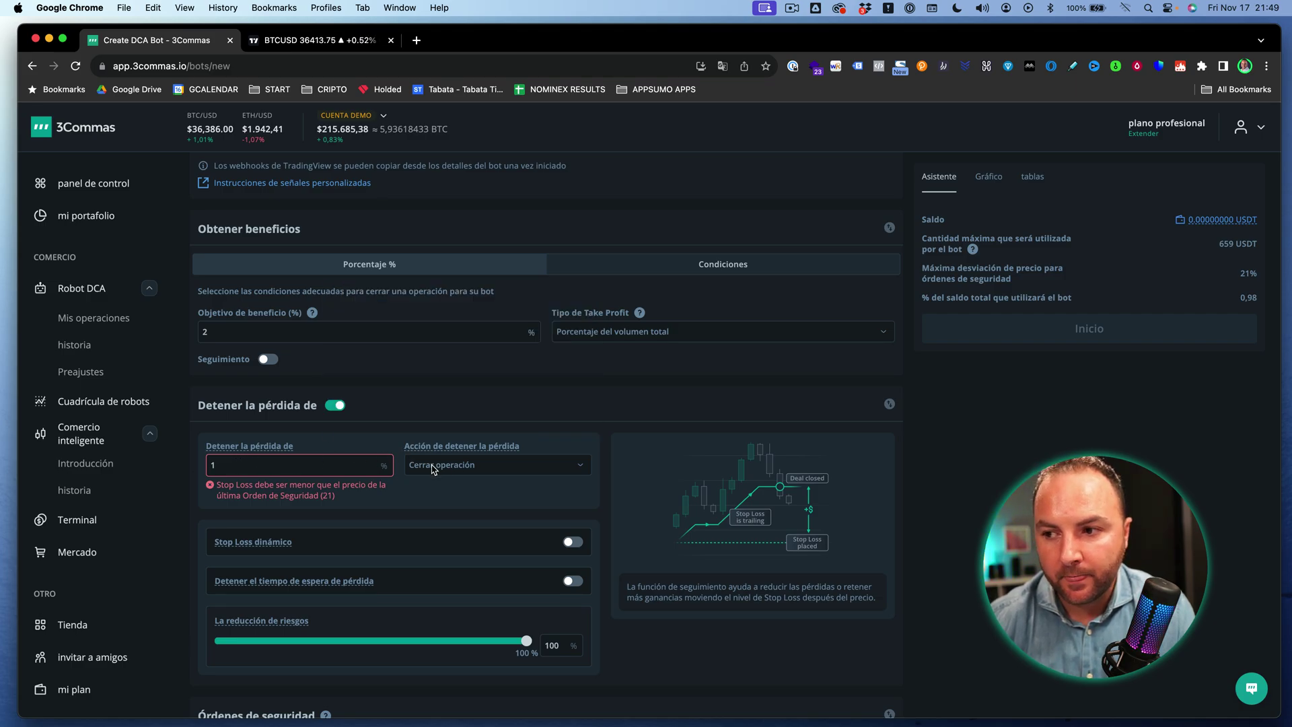
left_click(463, 470)
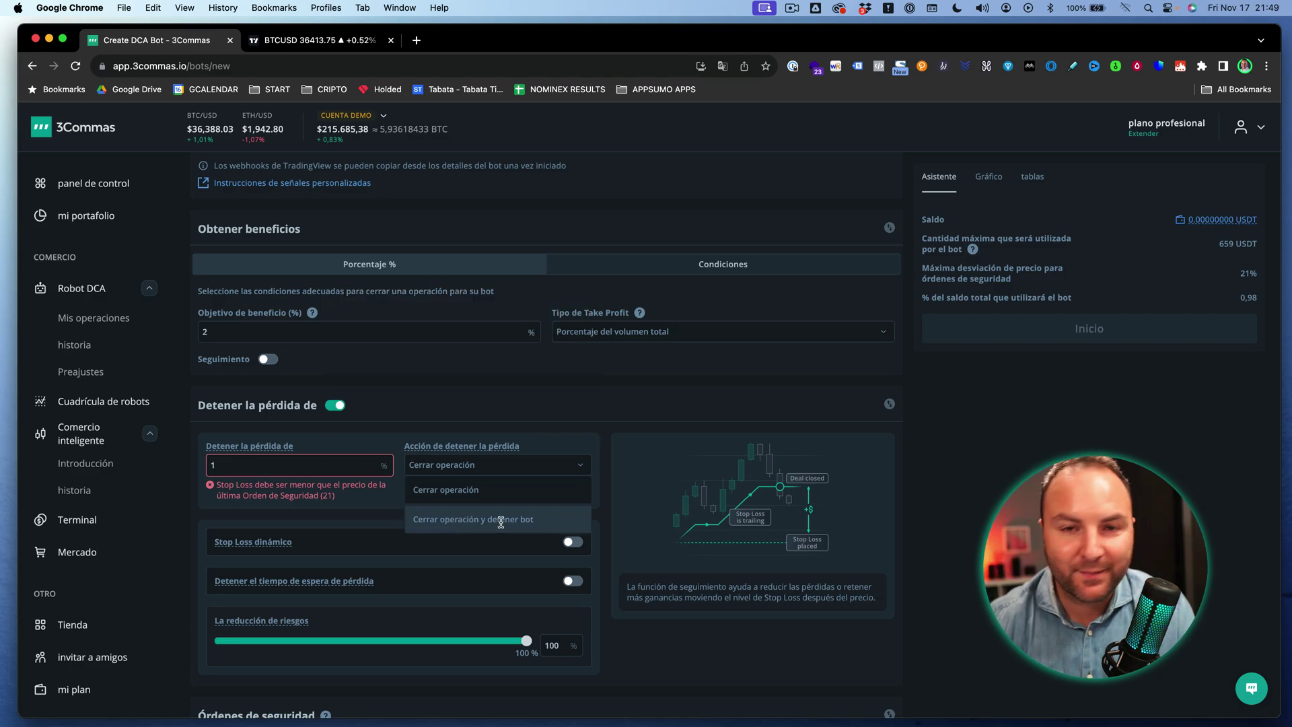
left_click(477, 491)
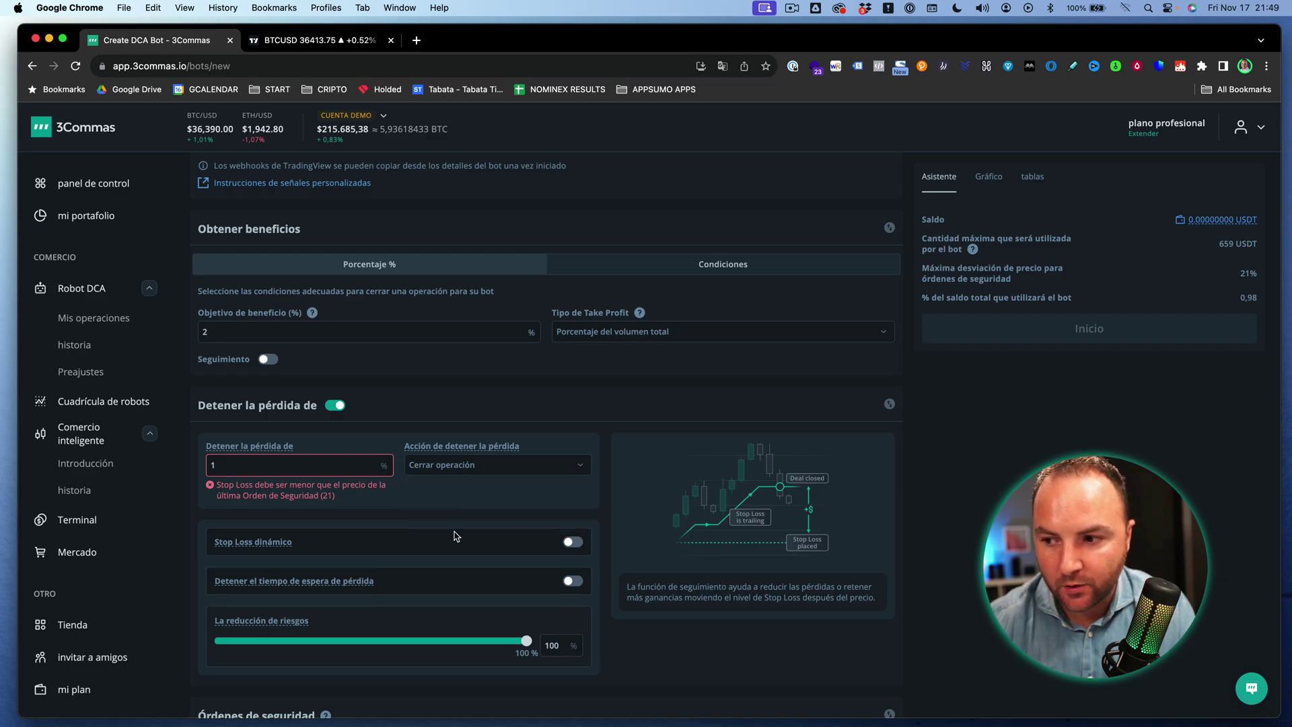
Set the maximum number of safety orders (Número máximo de órdenes de seguridad) to 0.
scroll(455, 534, "down", 5)
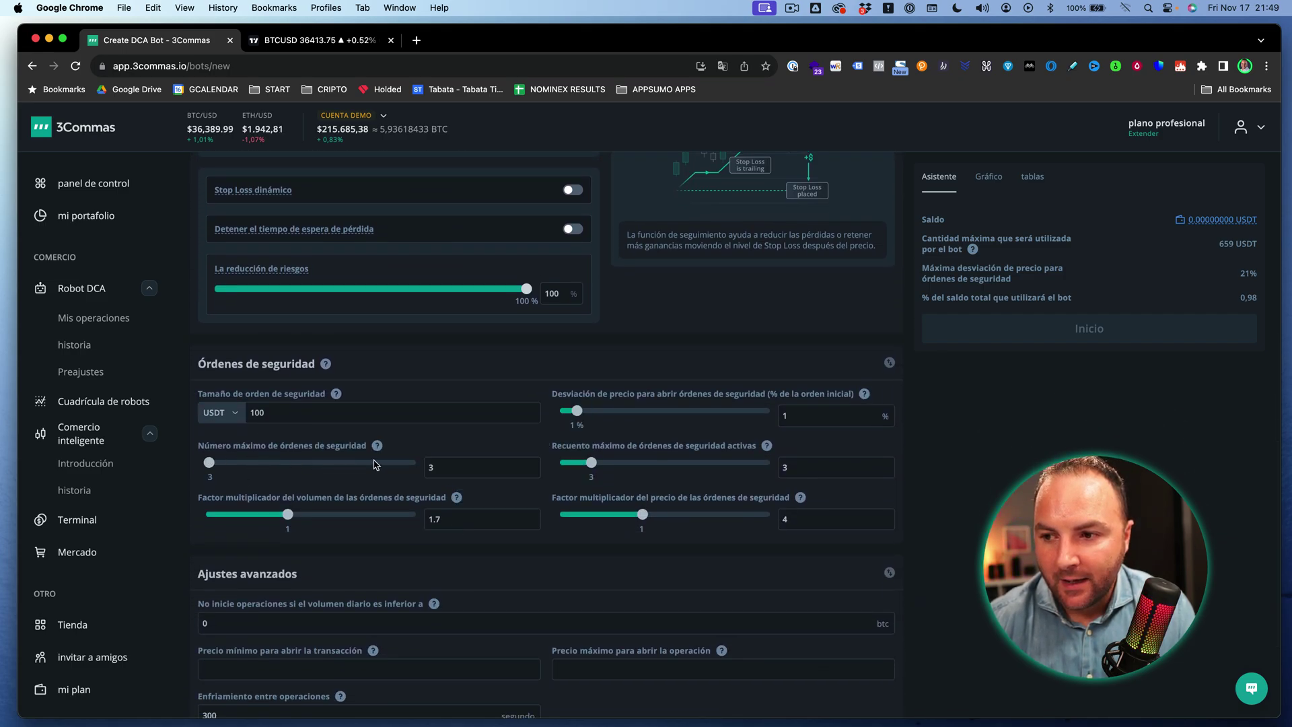
left_click_drag(459, 468, 419, 471)
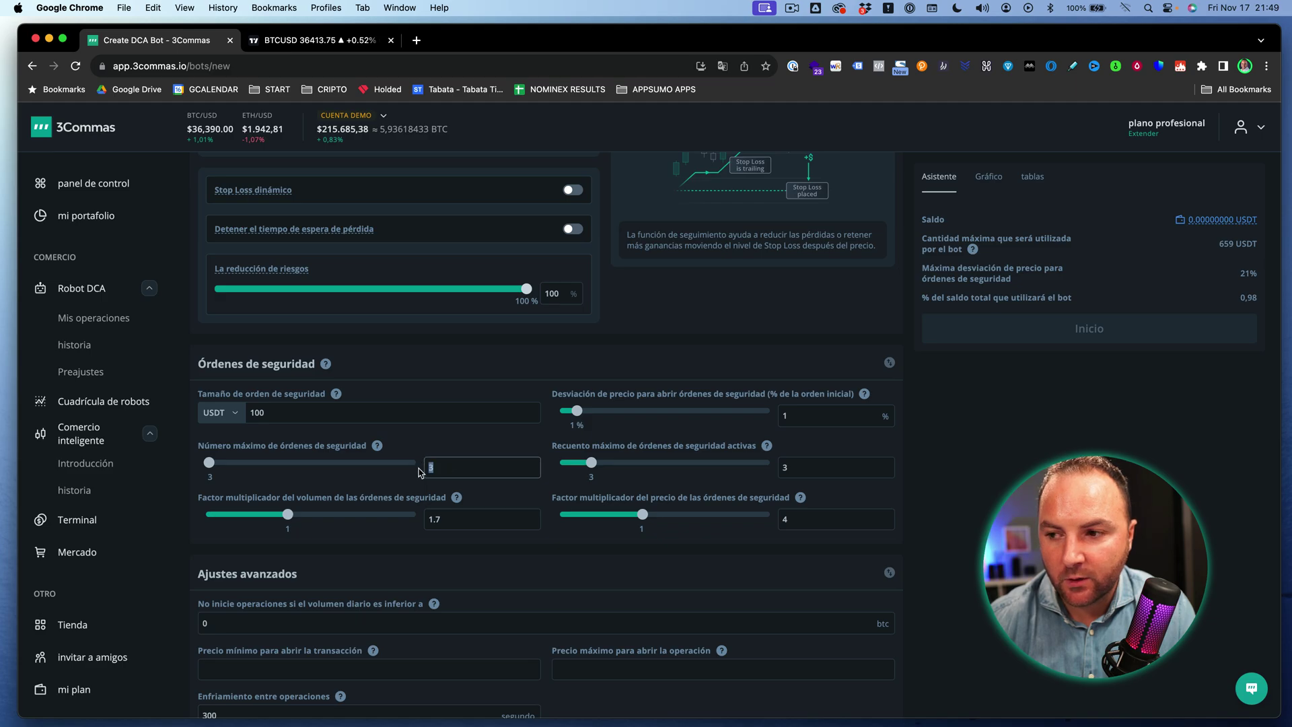
type("0")
Start the configured DCA bot and acknowledge its activation.
scroll(413, 371, "up", 4)
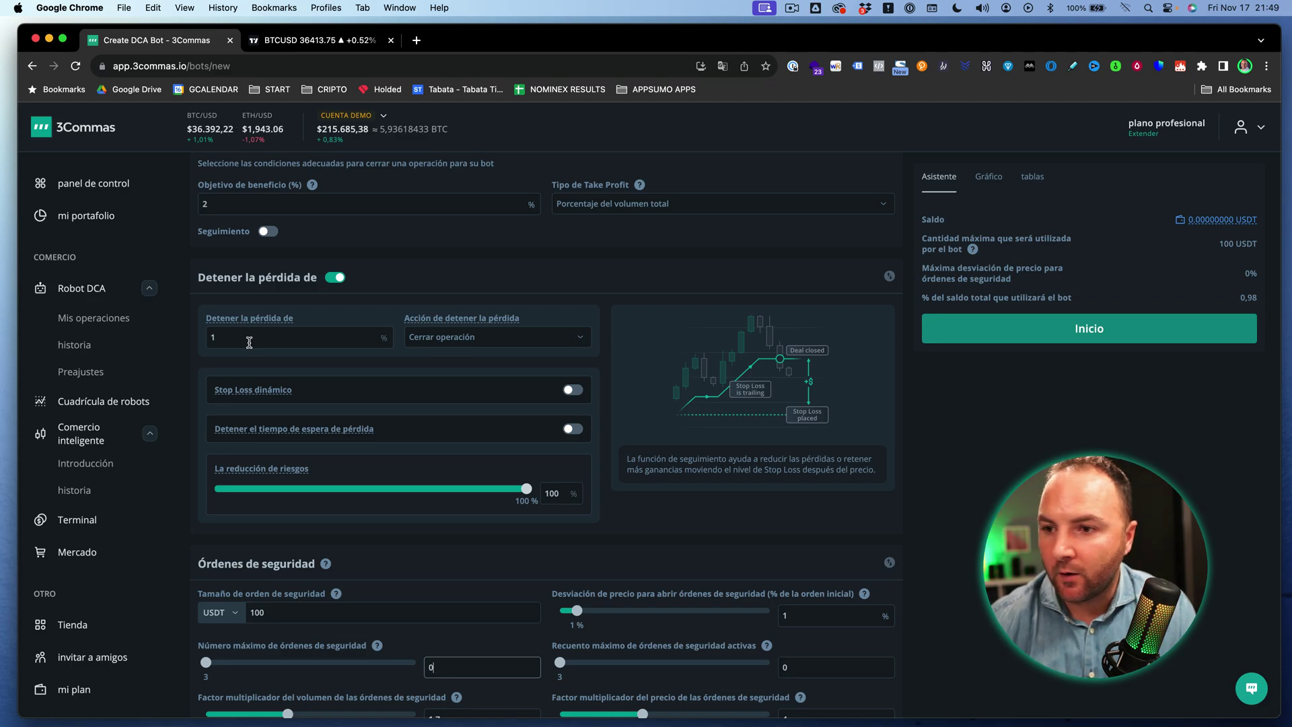
left_click(1019, 330)
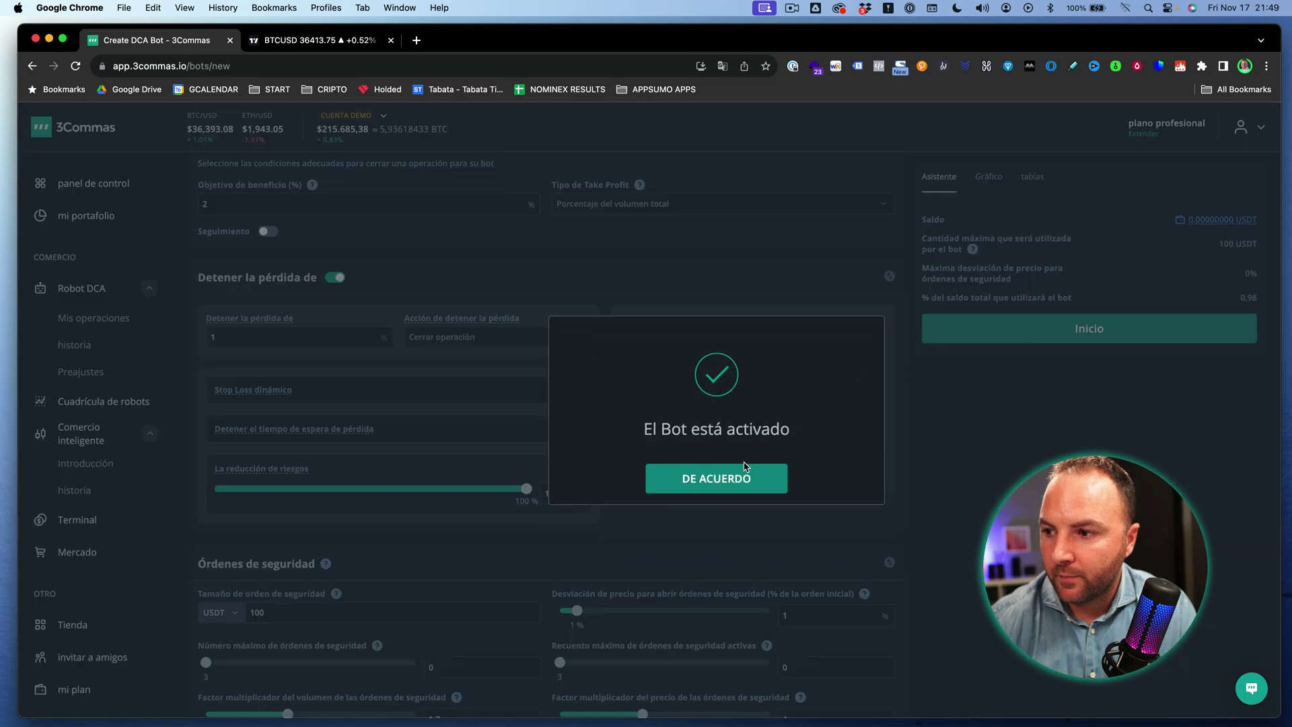
left_click(718, 480)
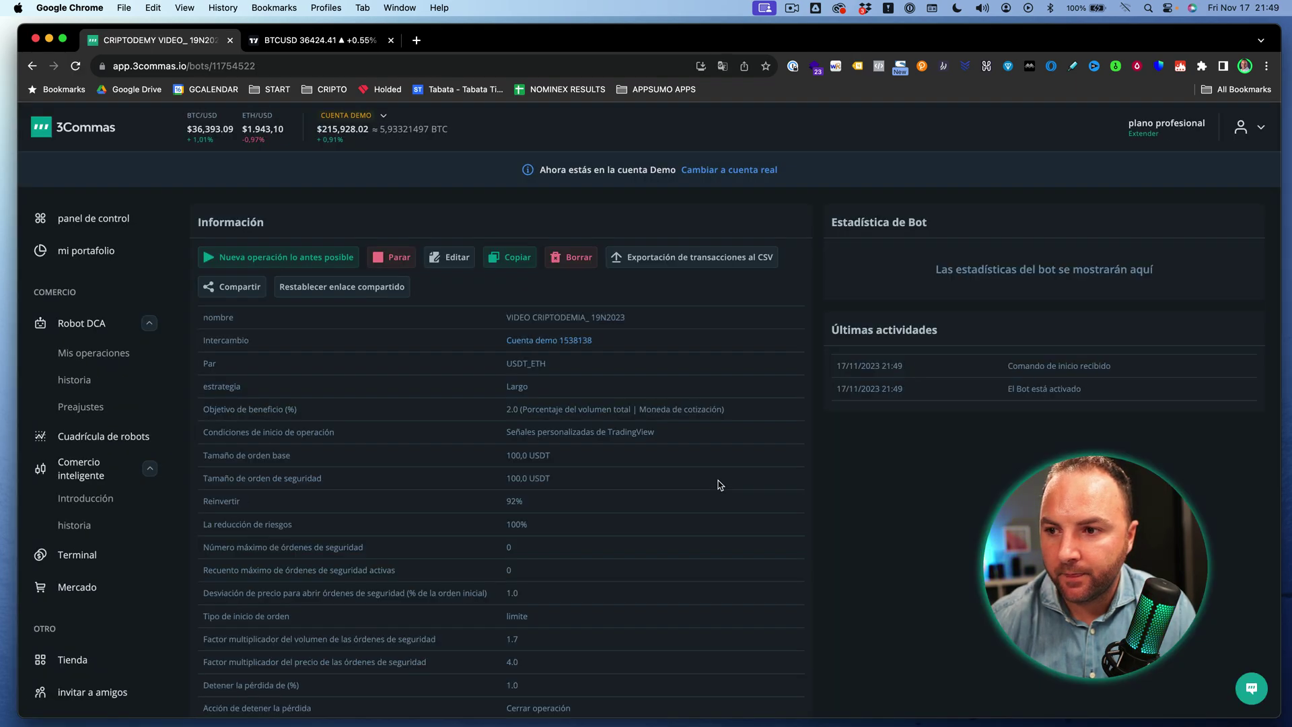
Expand and copy the bot's deal start signal message (Mensaje para la señal de inicio de operación) from its details page.
scroll(394, 605, "down", 5)
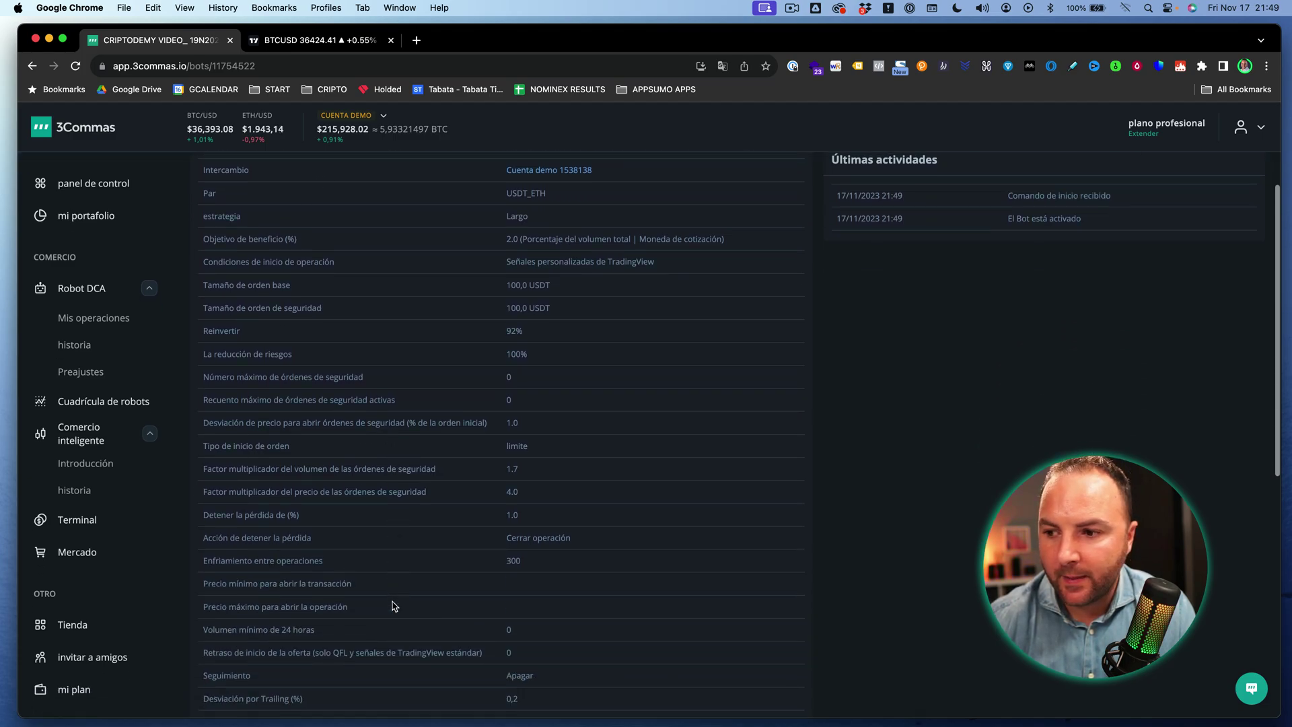
scroll(394, 606, "down", 9)
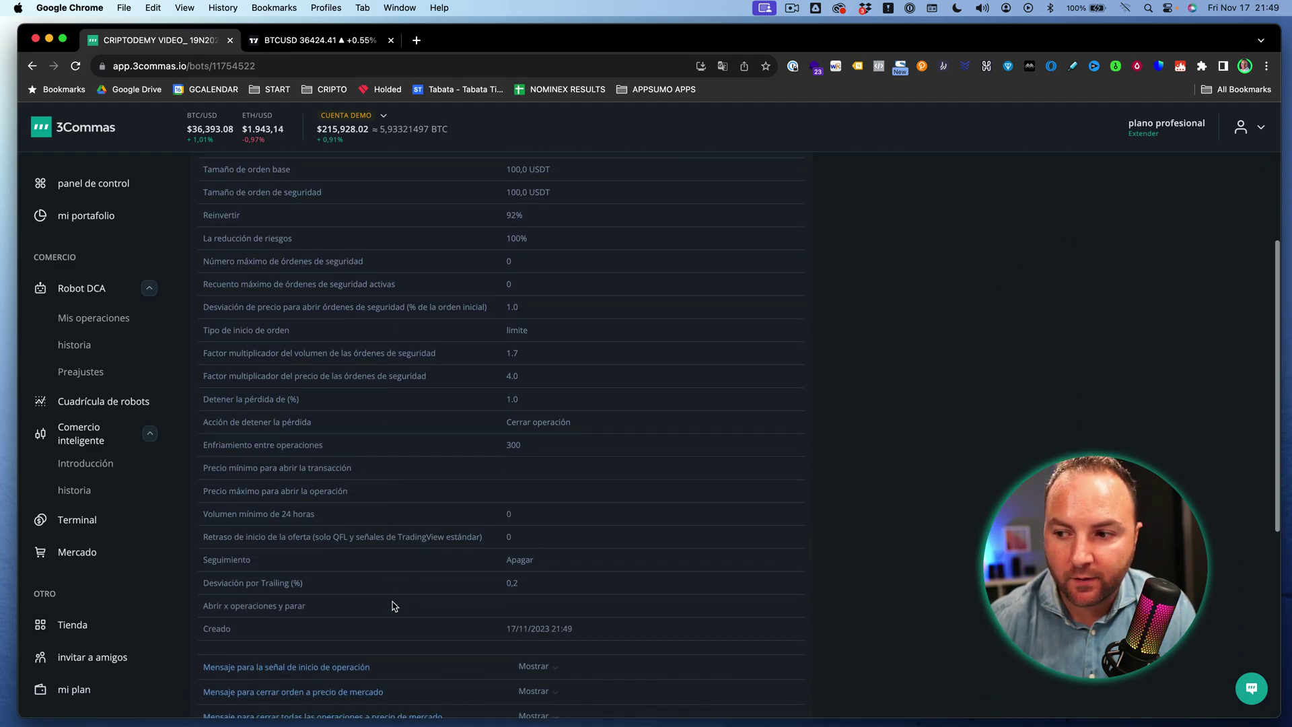
left_click(317, 42)
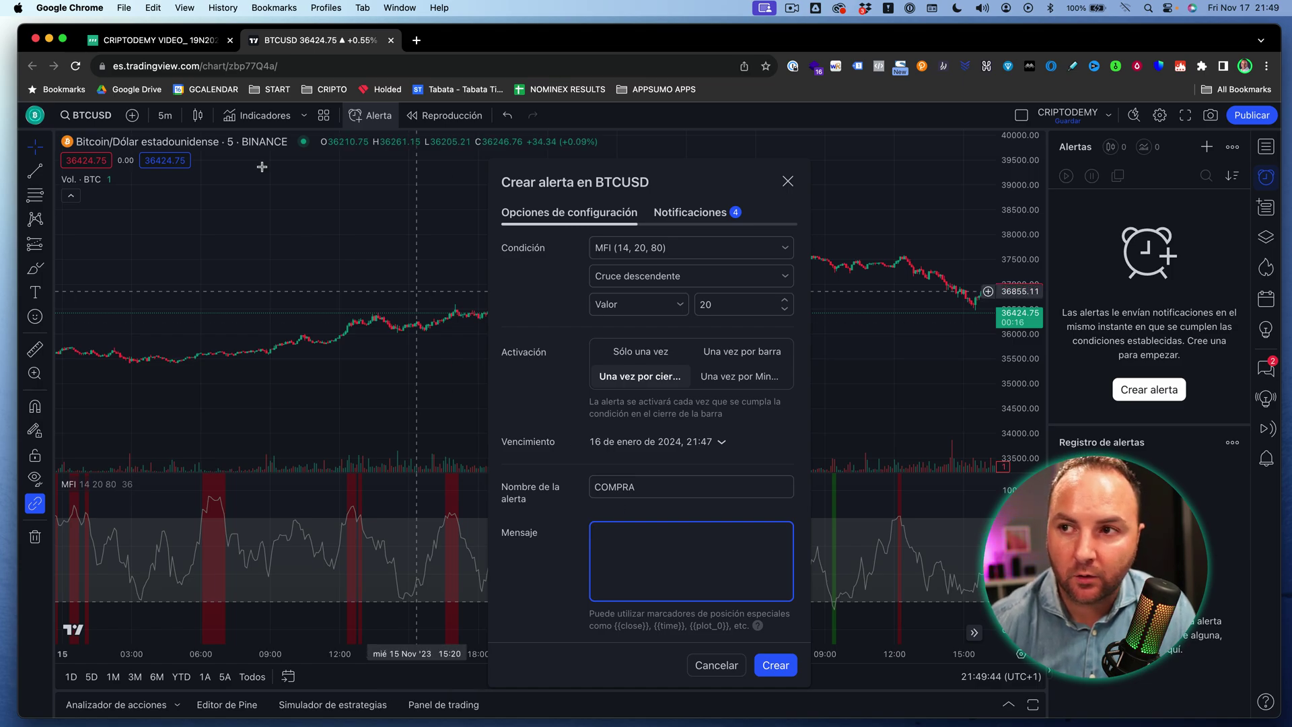
left_click(146, 41)
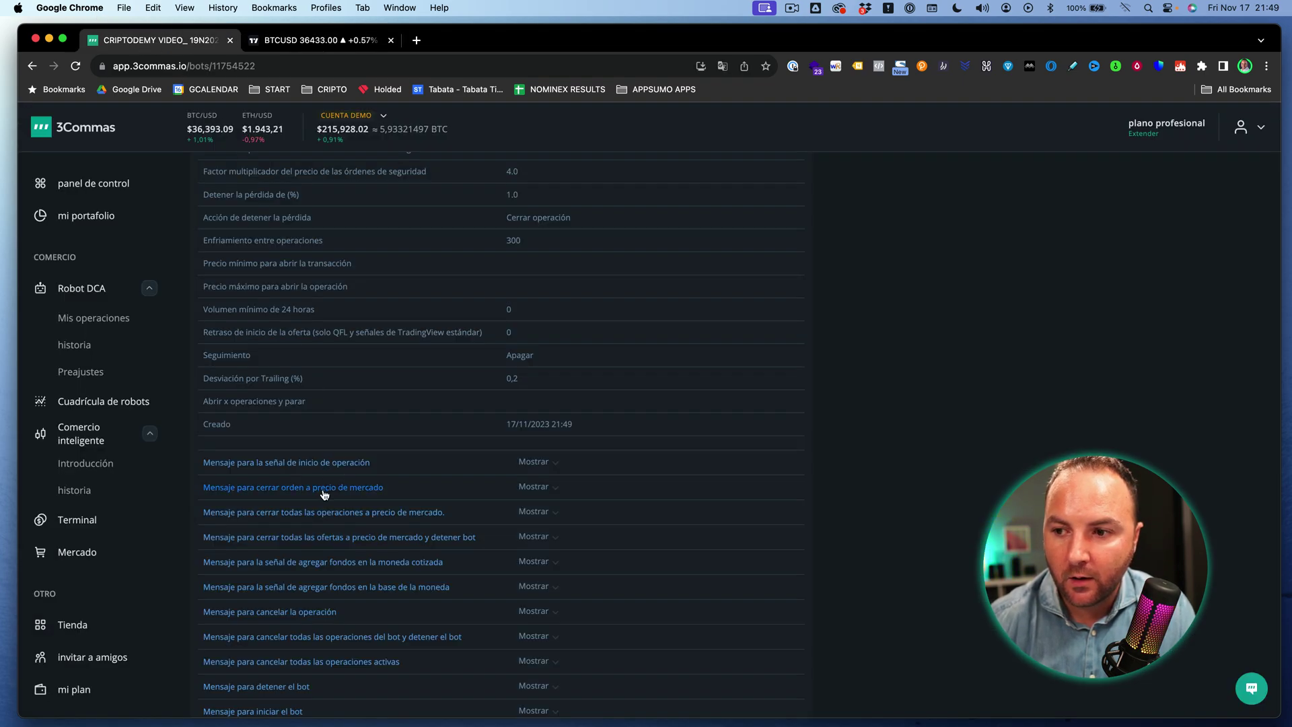
left_click(322, 466)
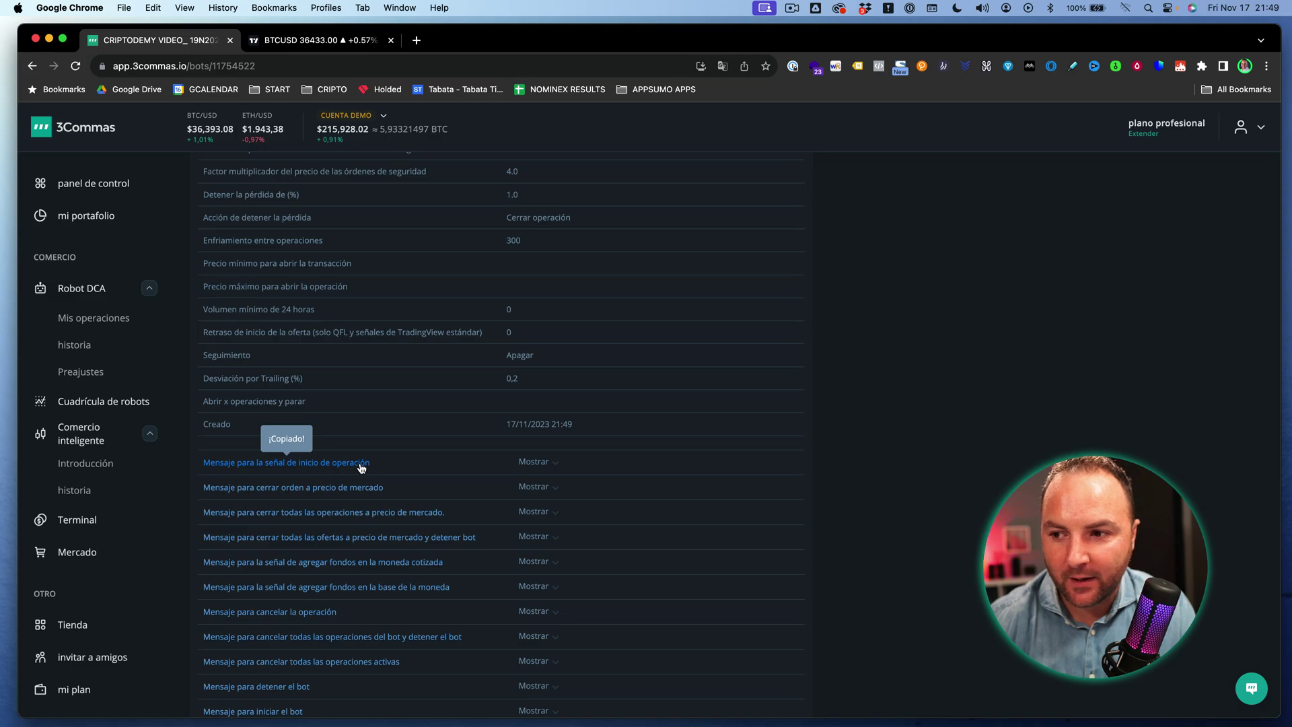
left_click(536, 462)
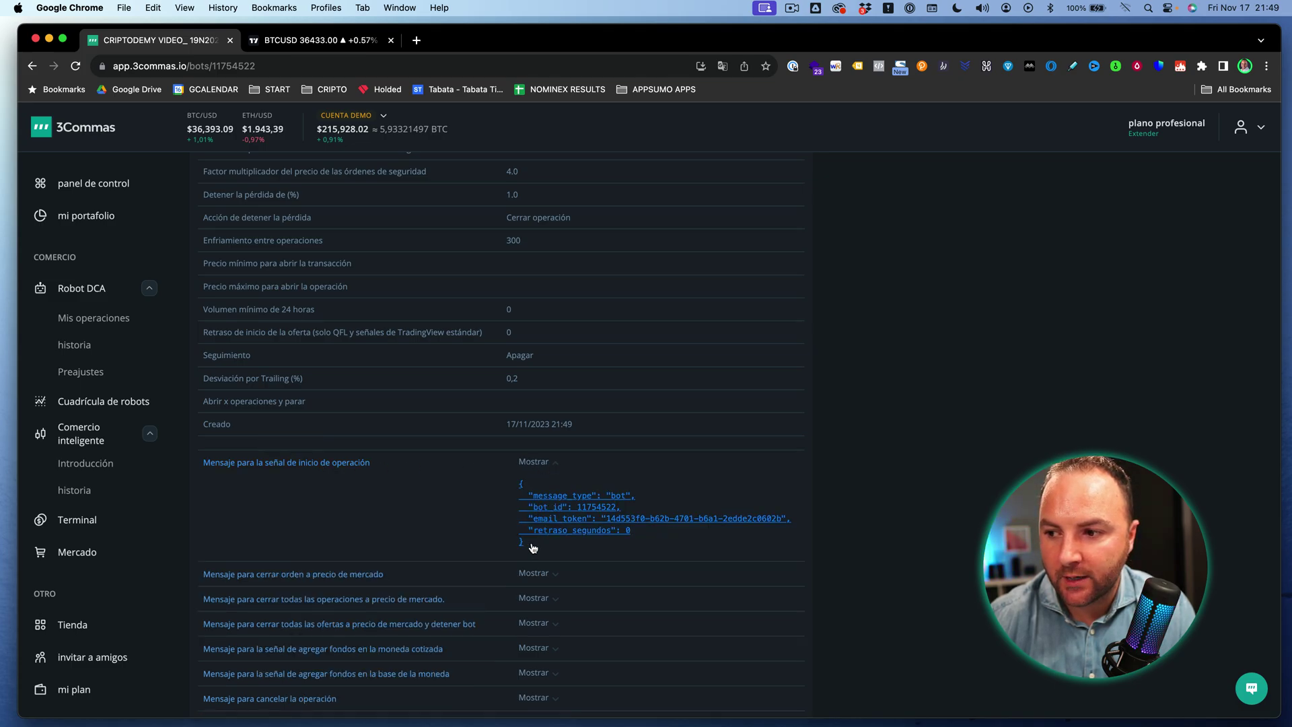
left_click_drag(533, 548, 518, 485)
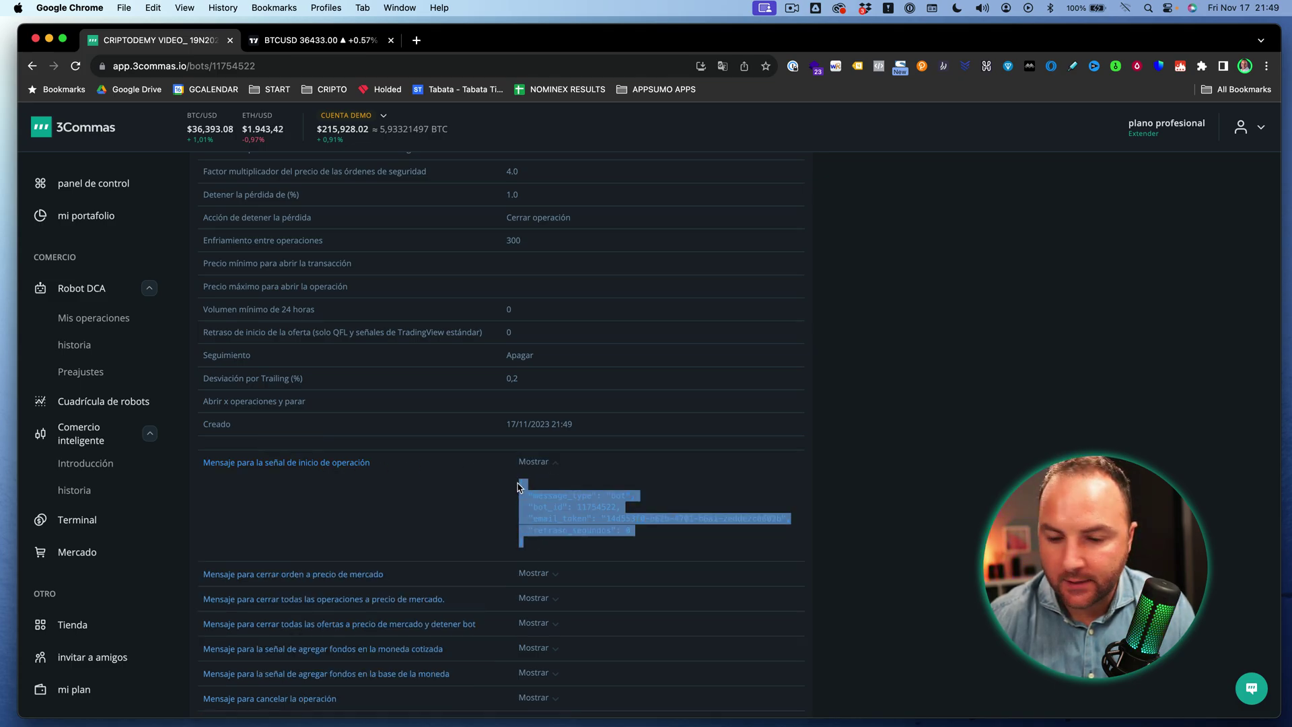
key("cmd+c")
Switch to TradingView, paste the copied start message with its email token into the COMPRA alert's message, and create the alert.
left_click(345, 40)
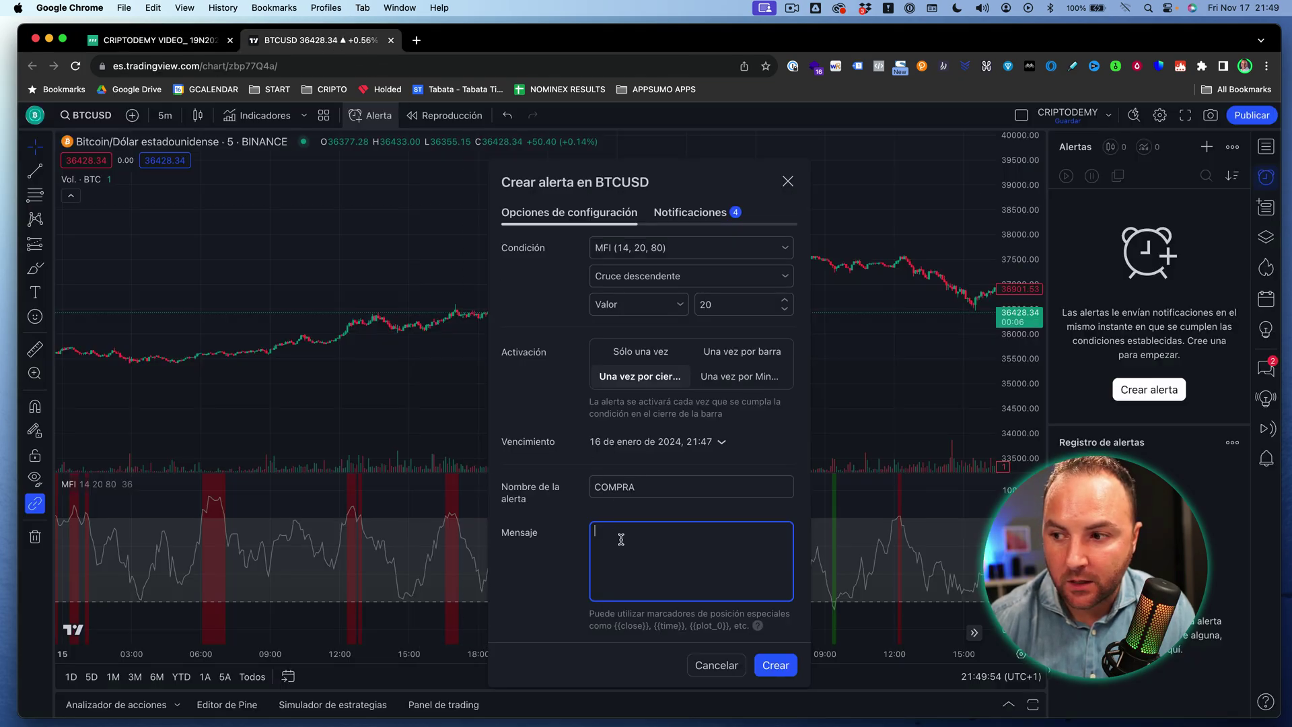
key("cmd+v")
left_click(775, 665)
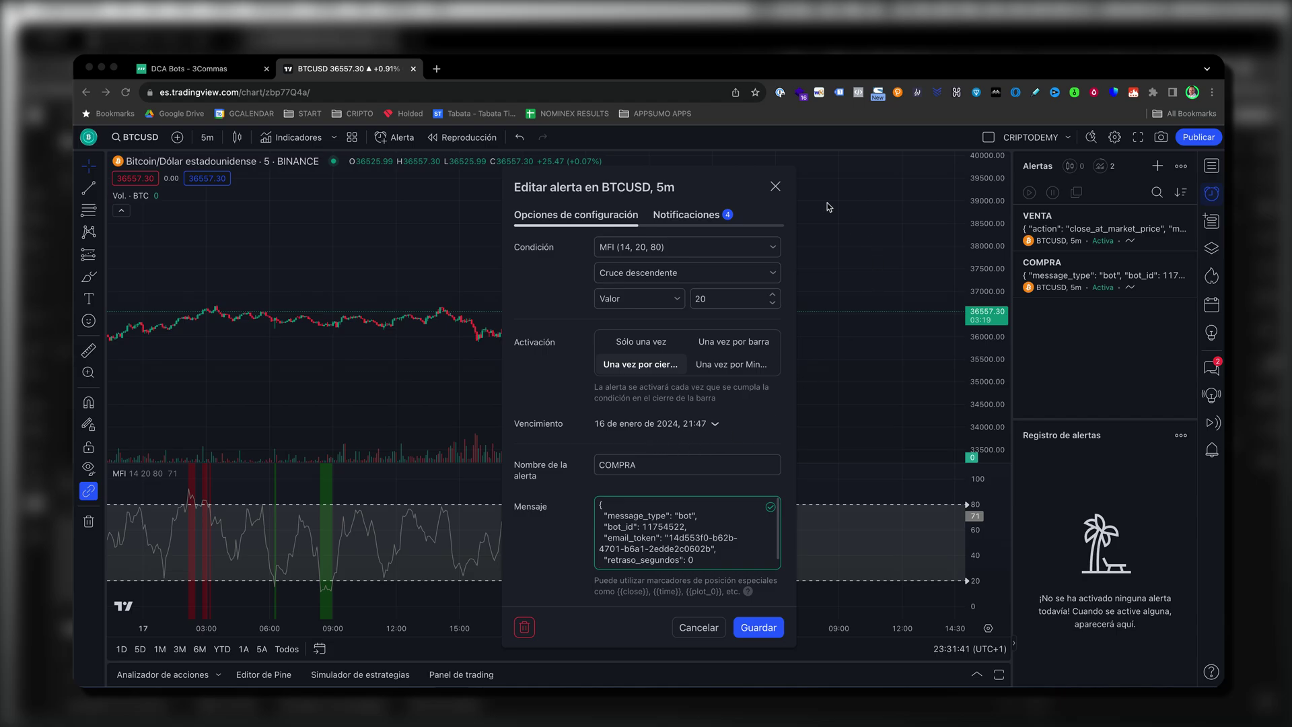
Check the webhook URL in the COMPRA alert's notification settings.
left_click(687, 215)
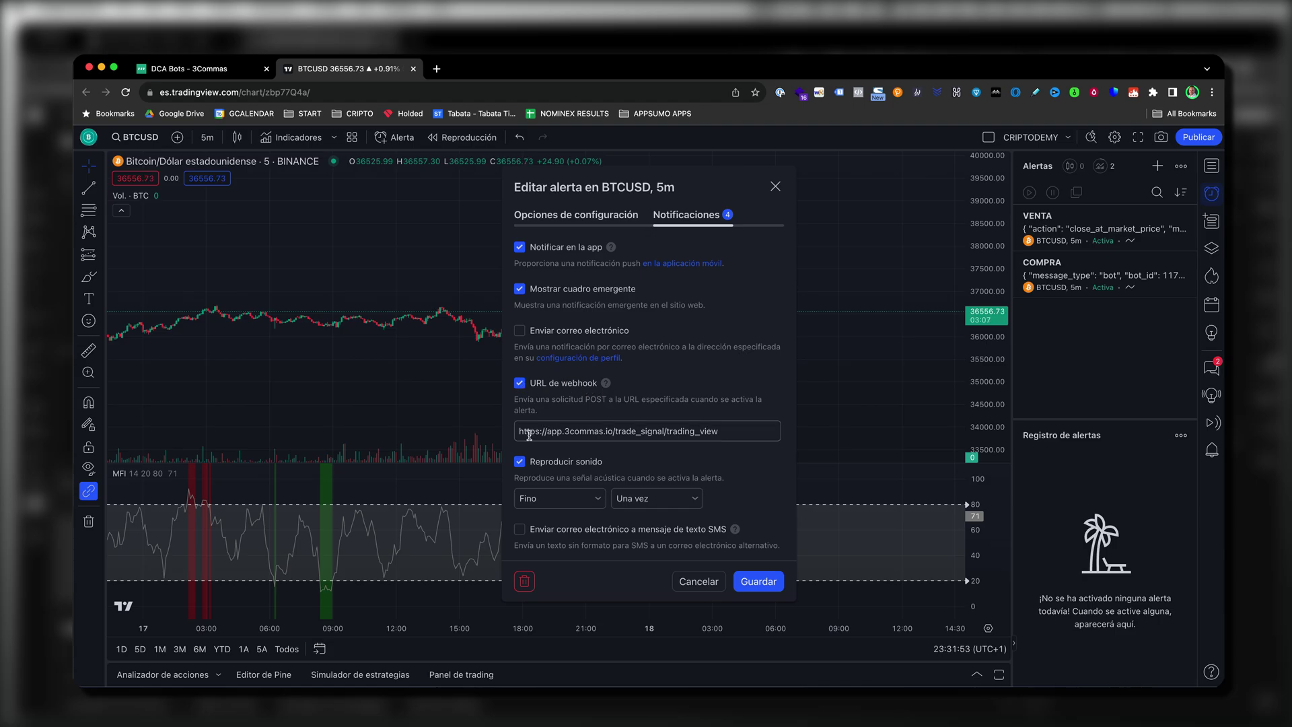
left_click_drag(519, 430, 730, 431)
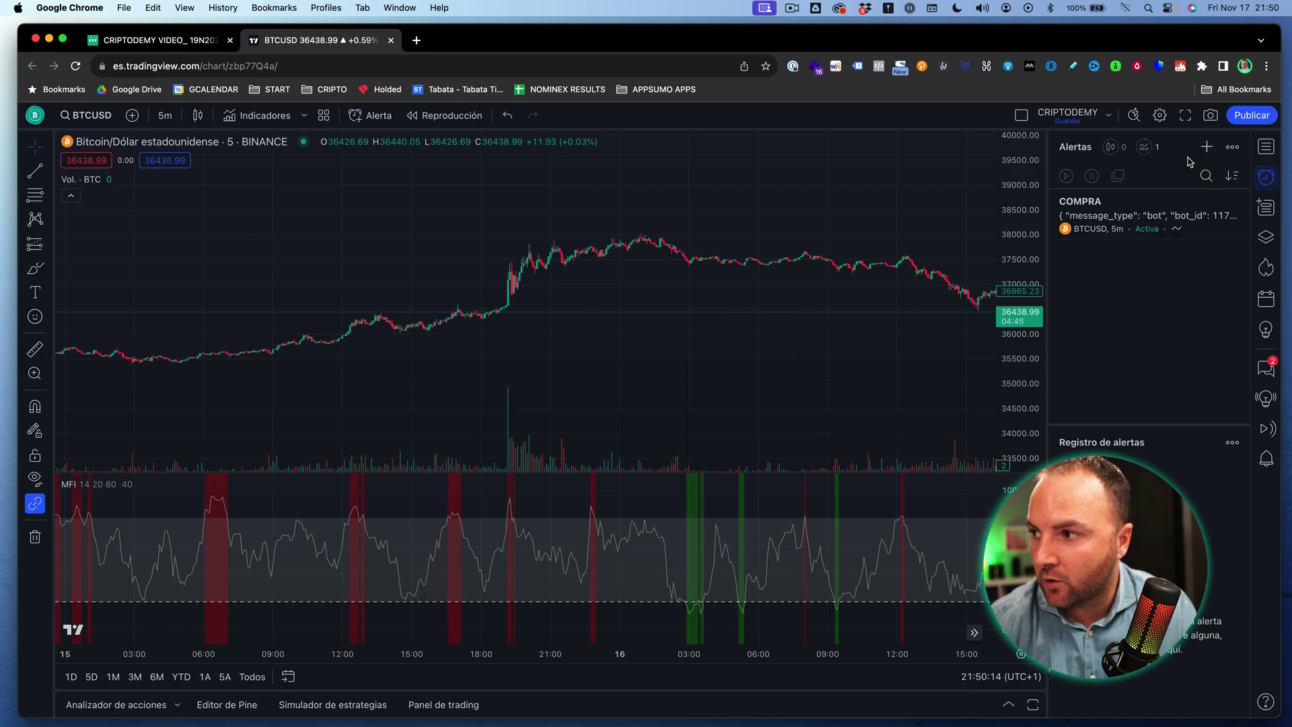
Set up a new BTCUSD alert for MFI (14, 20, 80) with Cruce ascendente at value 80, activated once per bar close.
left_click(1206, 147)
left_click(658, 254)
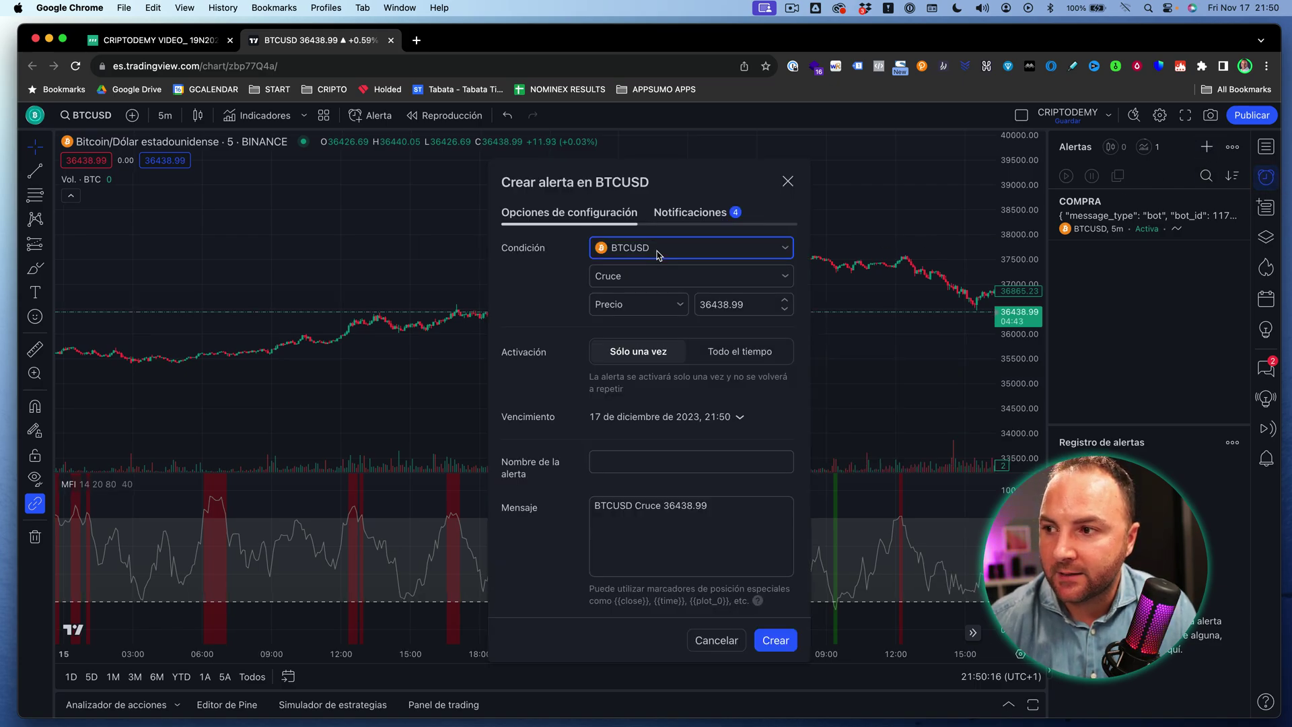
left_click(657, 317)
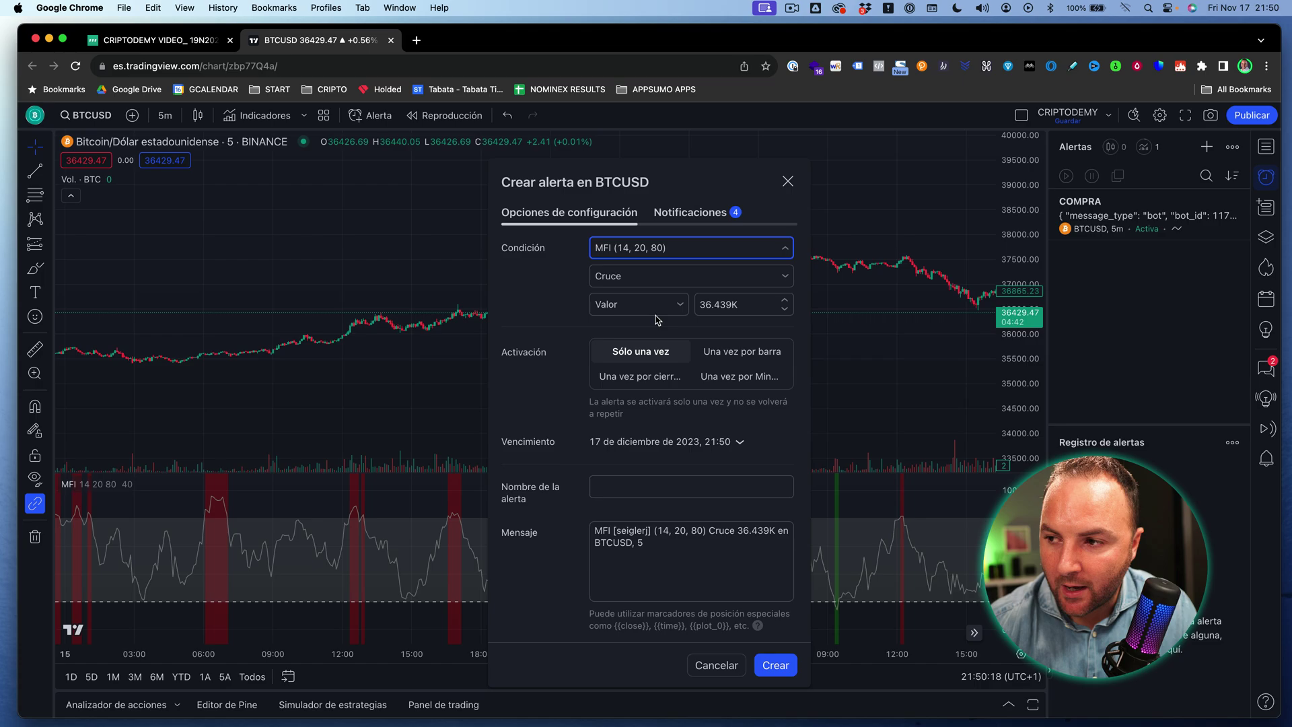
left_click(629, 280)
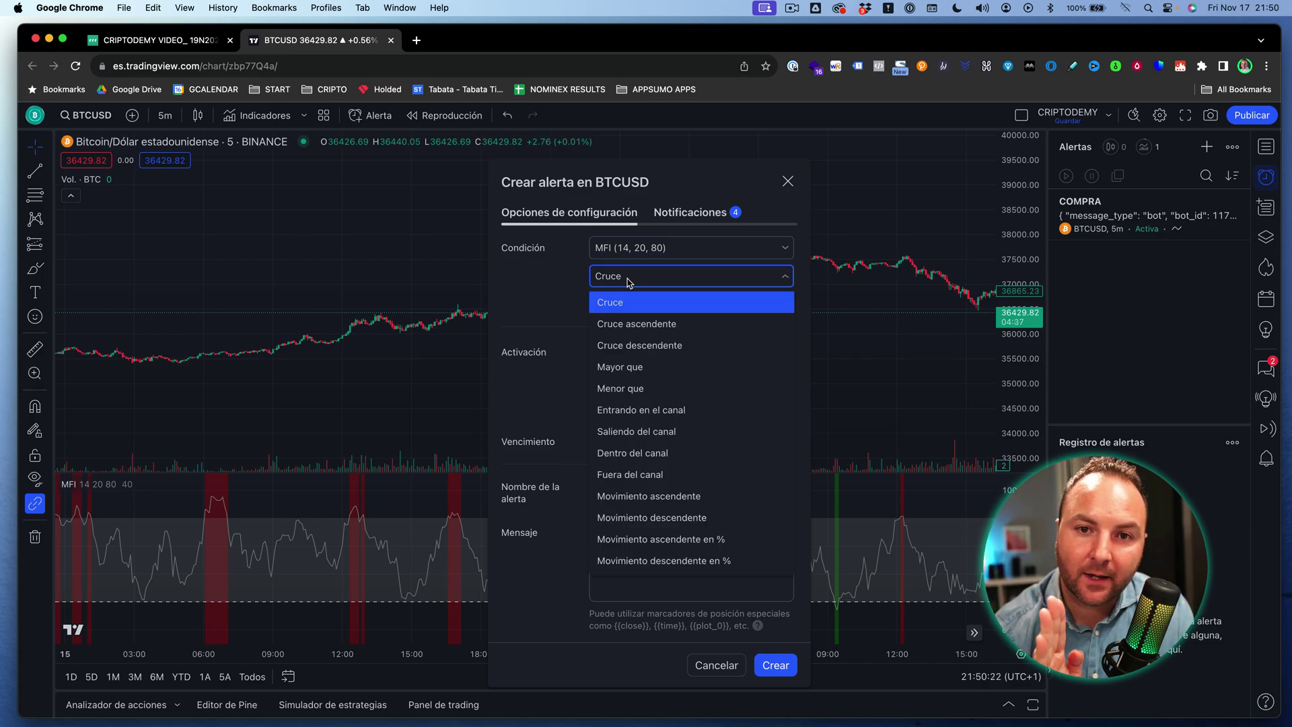
left_click(636, 323)
left_click(753, 304)
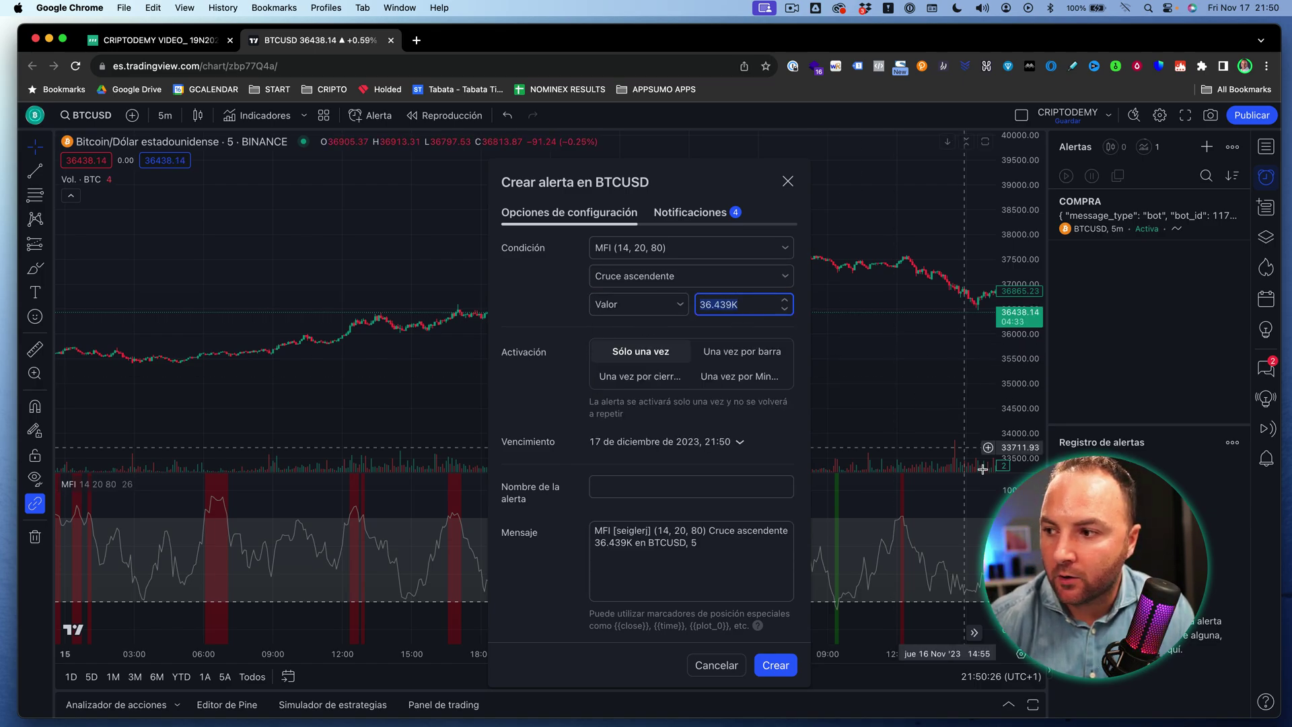
type("80")
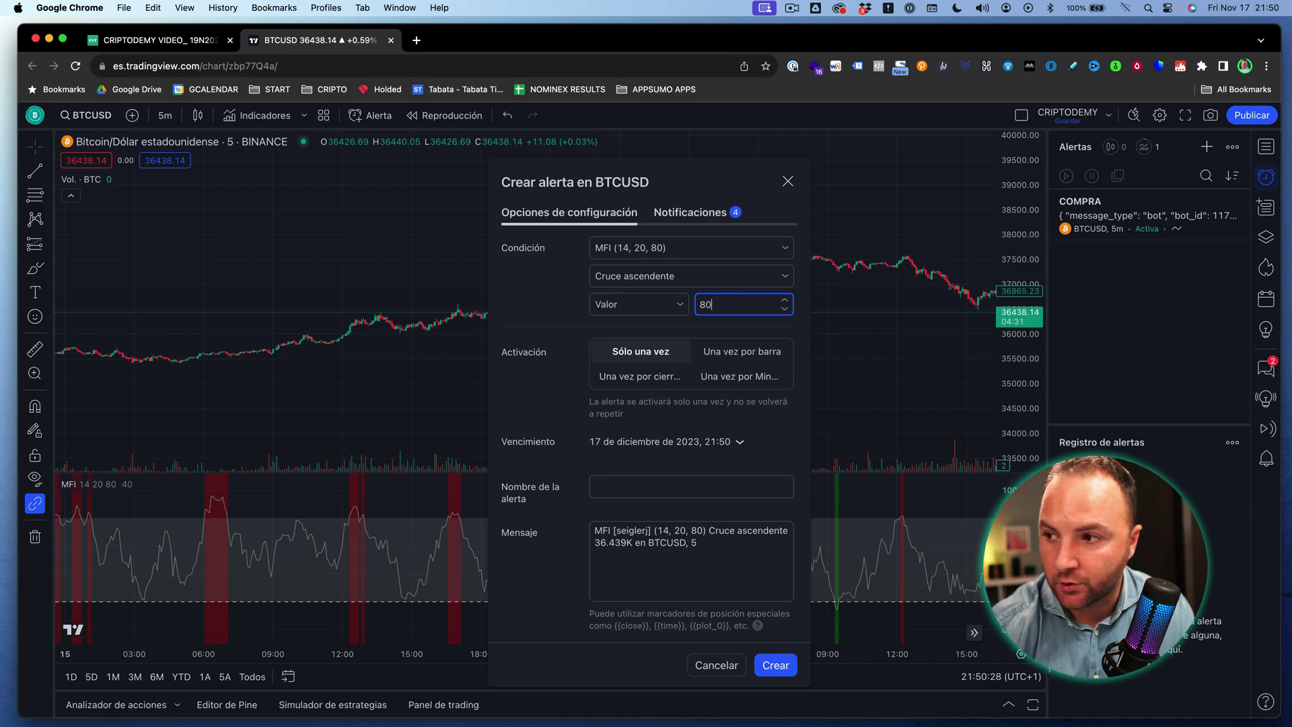
left_click(615, 379)
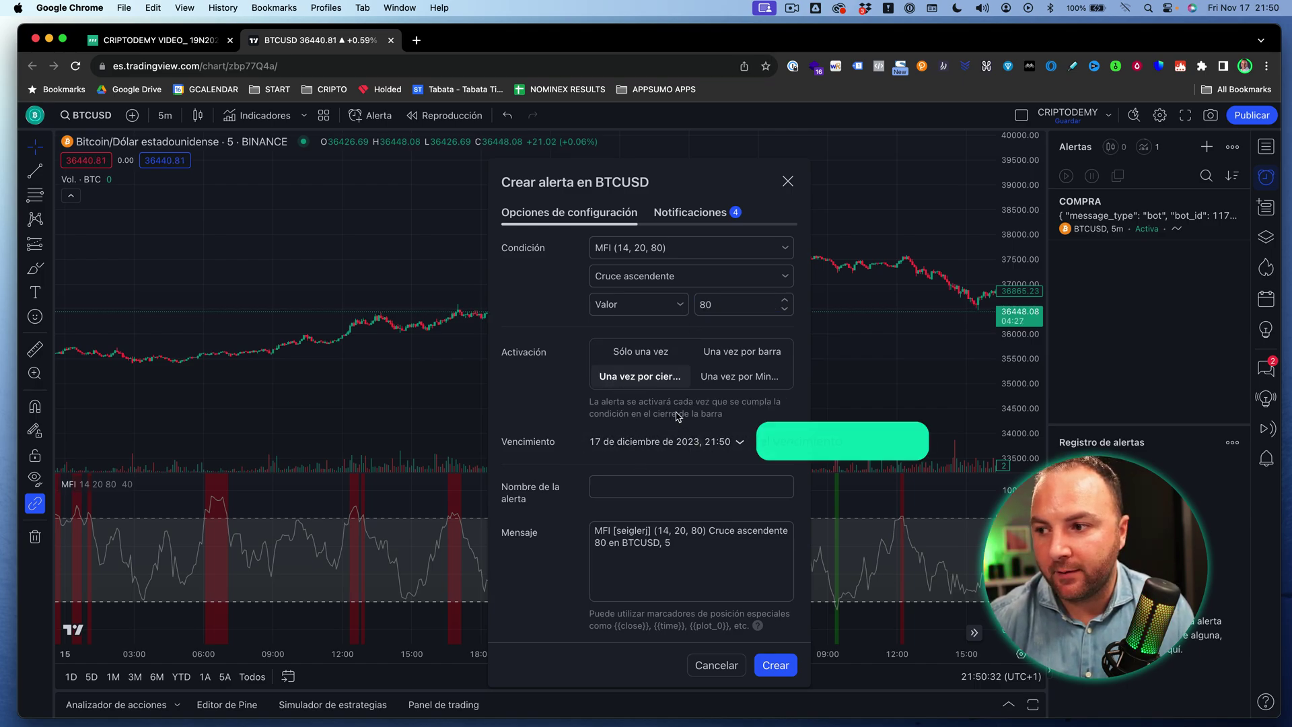
Name the new alert VENTA and clear its default message text.
left_click(607, 483)
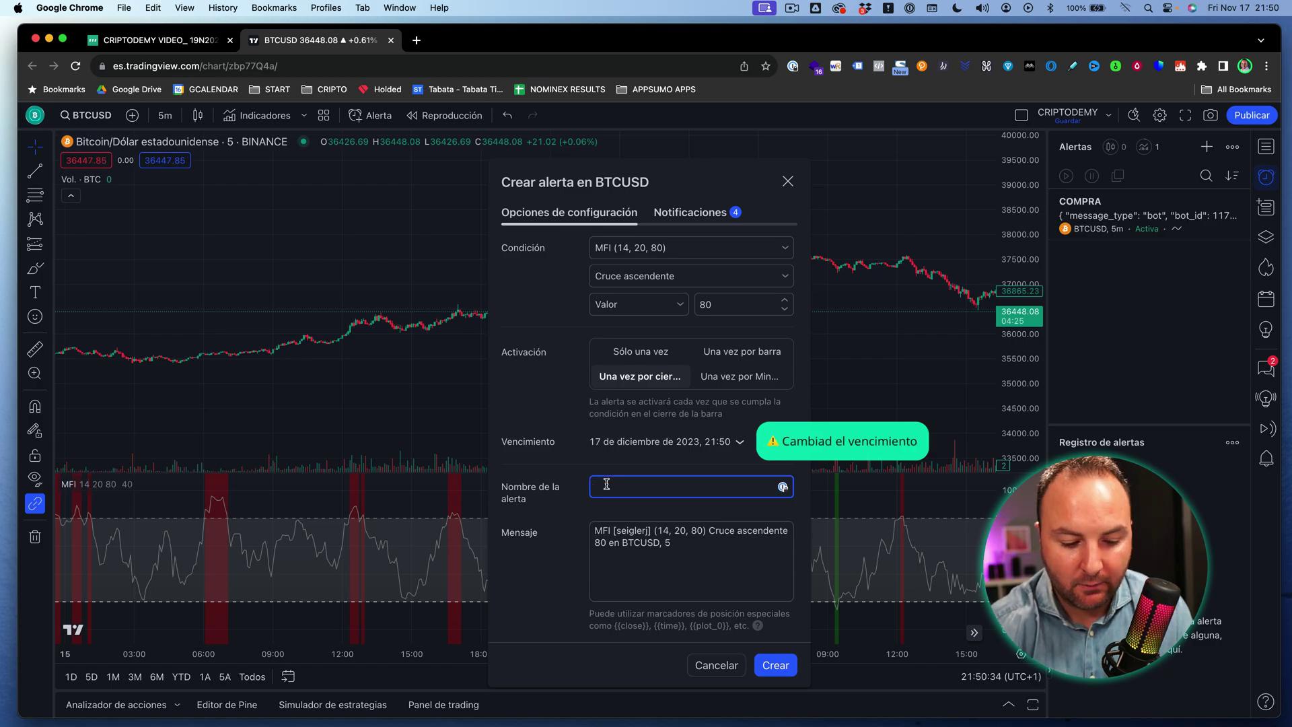
type("VENDER")
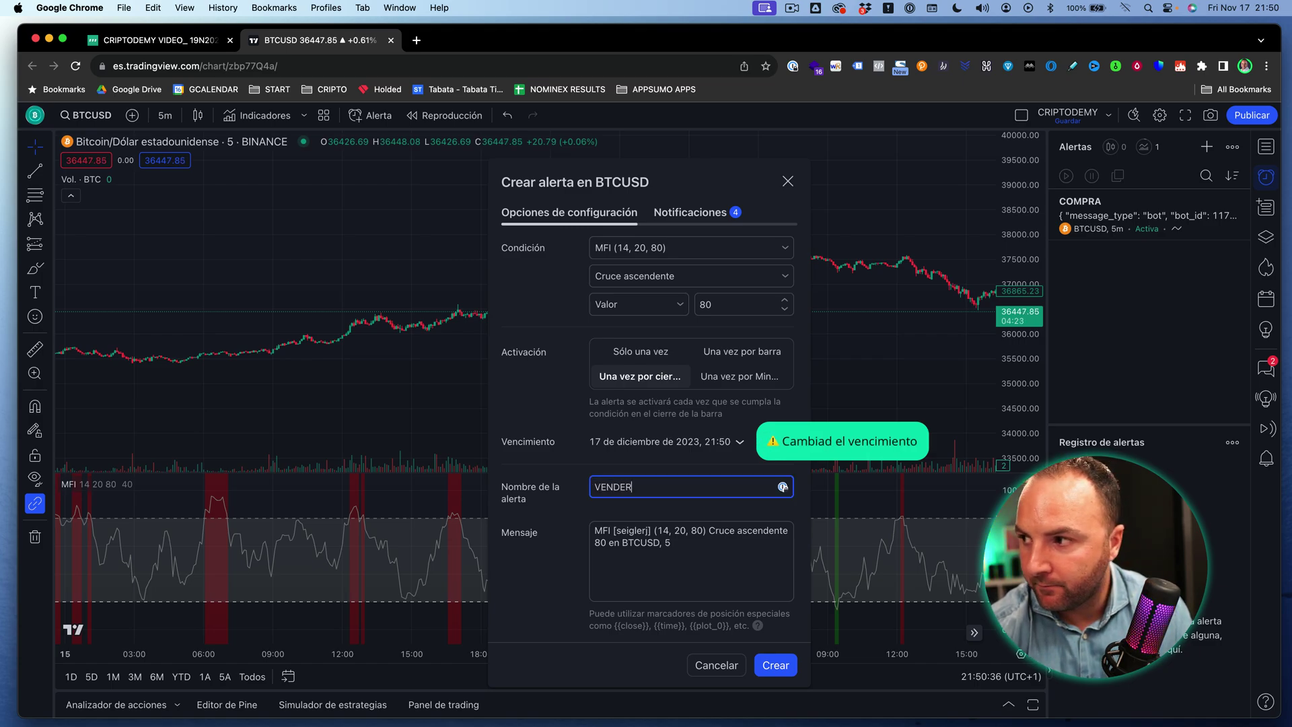
key("BackSpace")
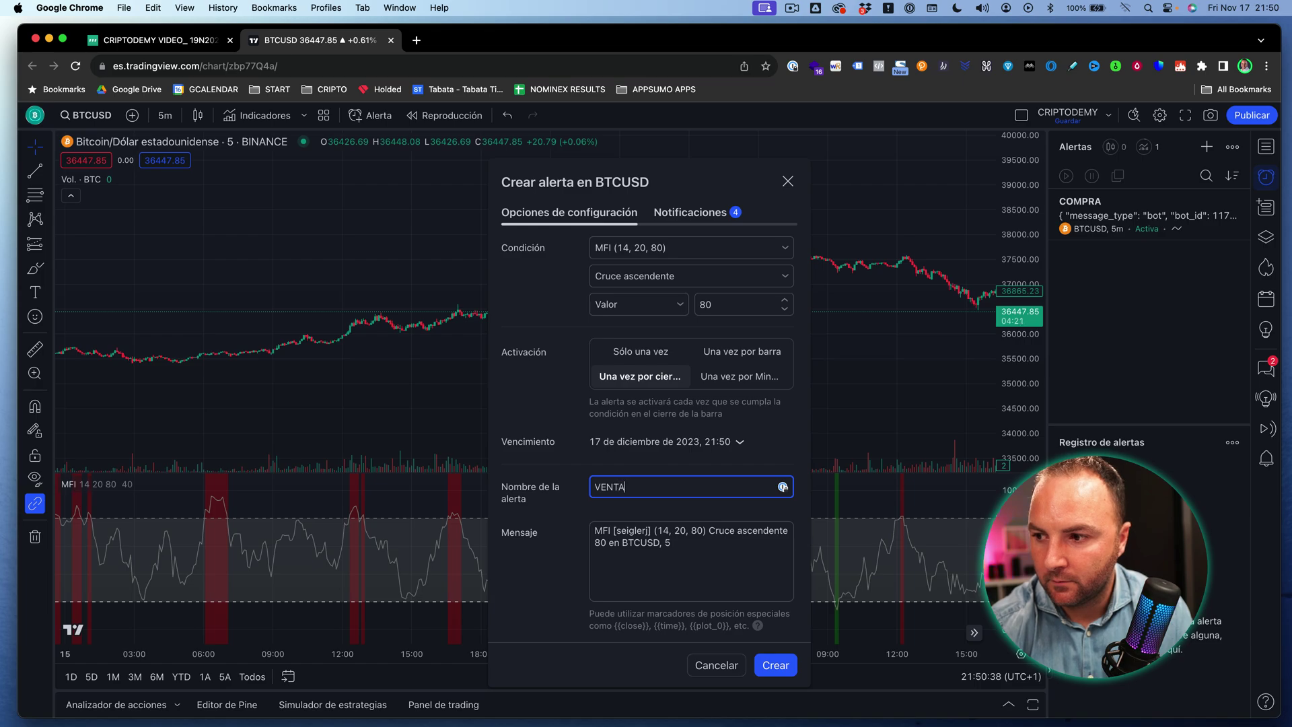
left_click(704, 563)
key("super+a")
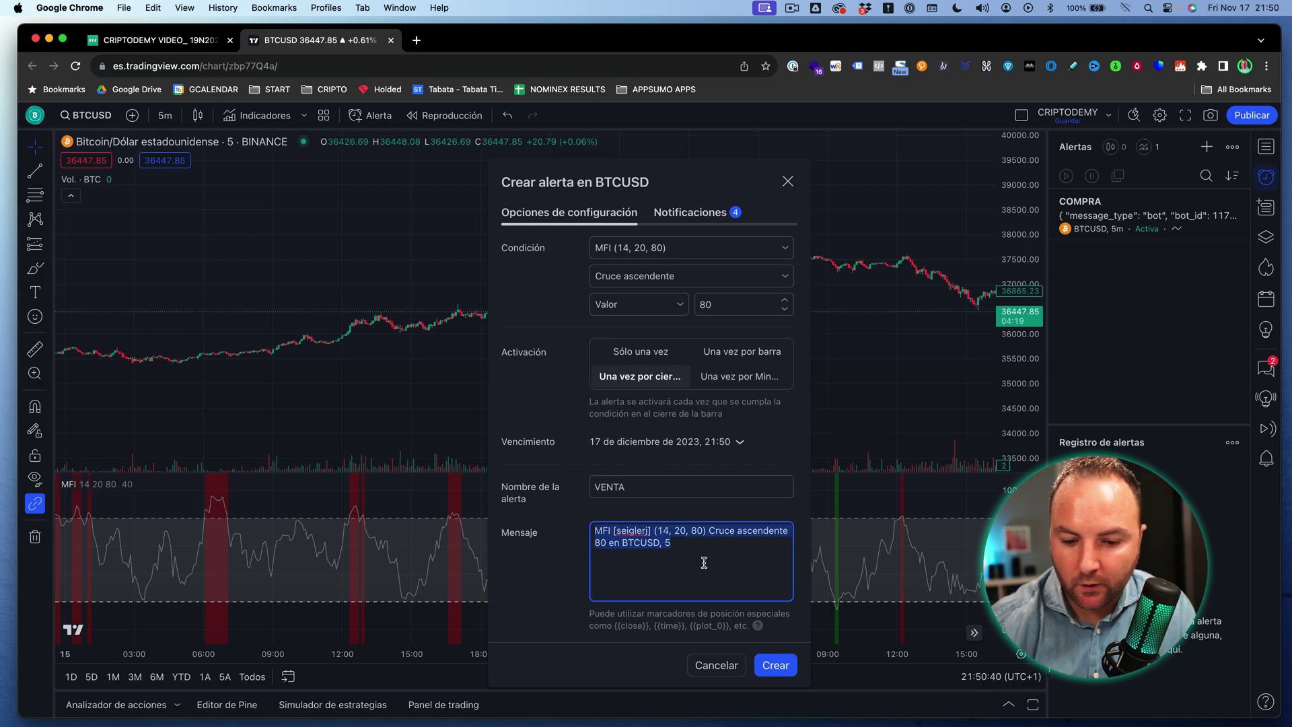
key("BackSpace")
Switch to the 3Commas bot details and copy the message for closing an order at market price (Mensaje para cerrar orden a precio de mercado).
left_click(112, 32)
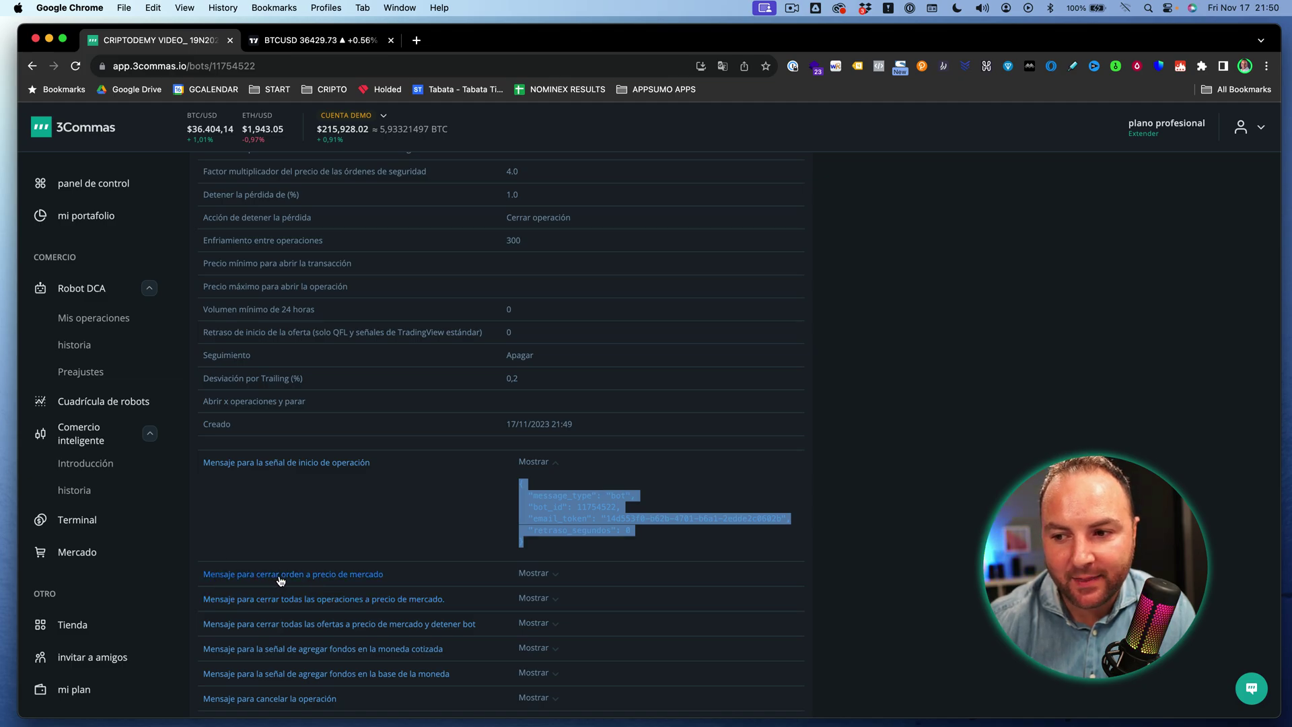
left_click(530, 577)
left_click_drag(535, 670, 514, 599)
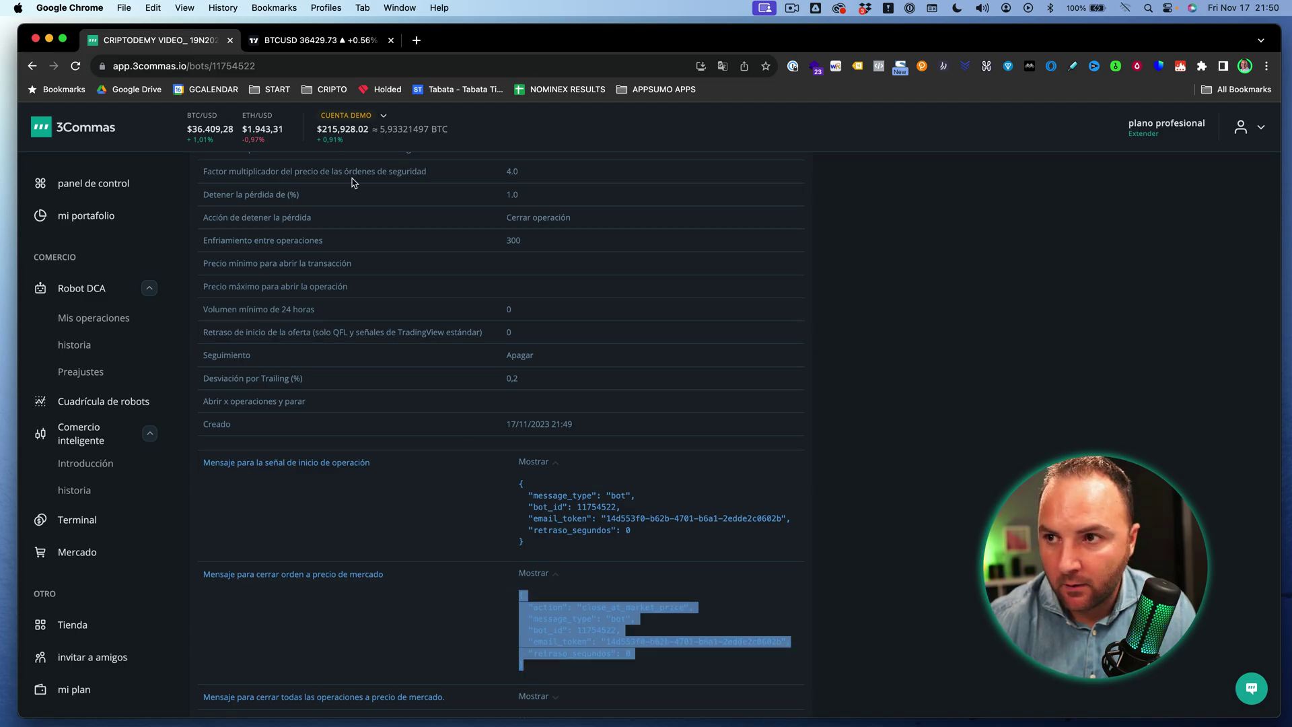
Switch back to TradingView, paste the copied close message with its email token into the VENTA alert's message, and create the alert.
left_click(297, 42)
key("ctrl+v")
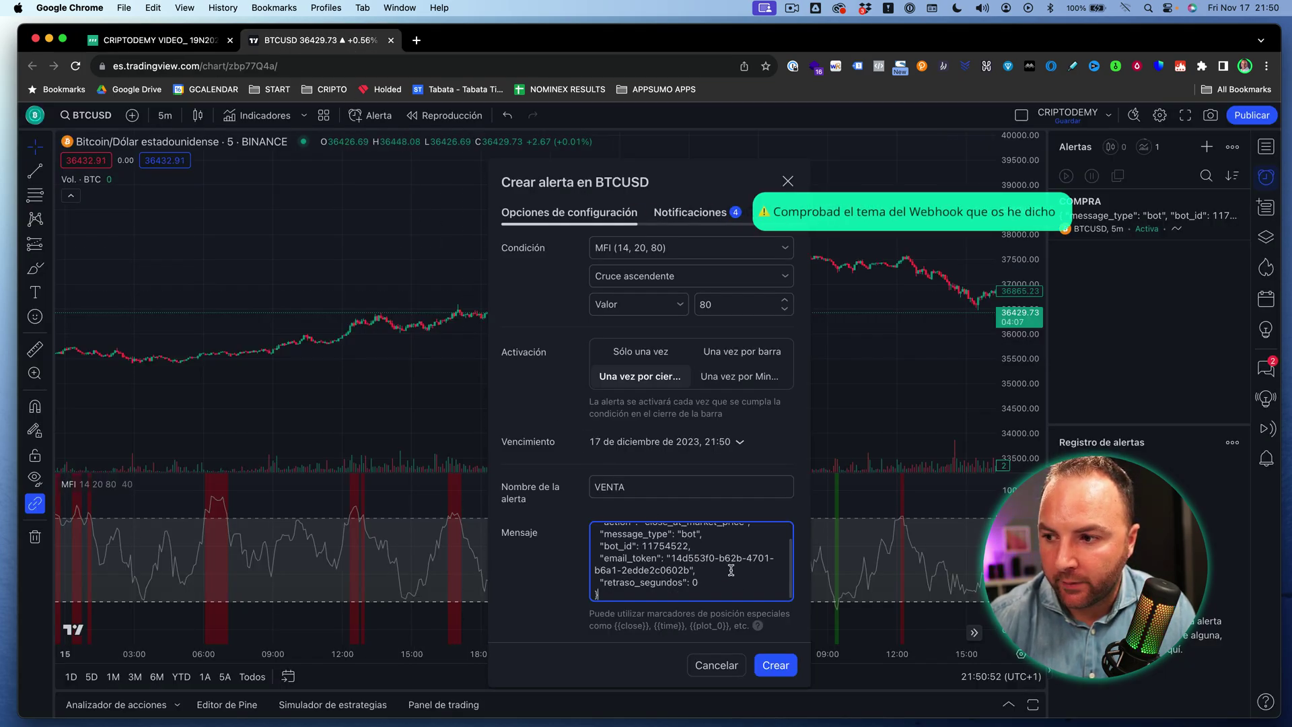
left_click(775, 665)
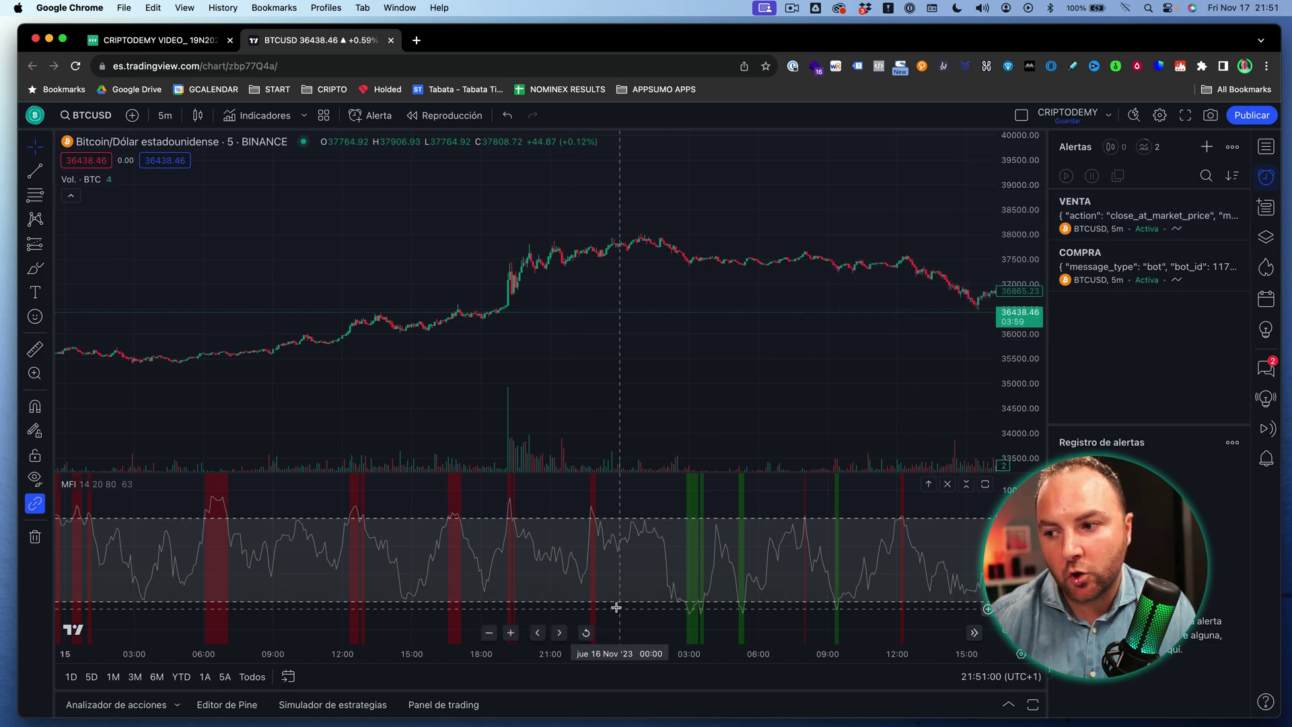
scroll(609, 606, "right", 15)
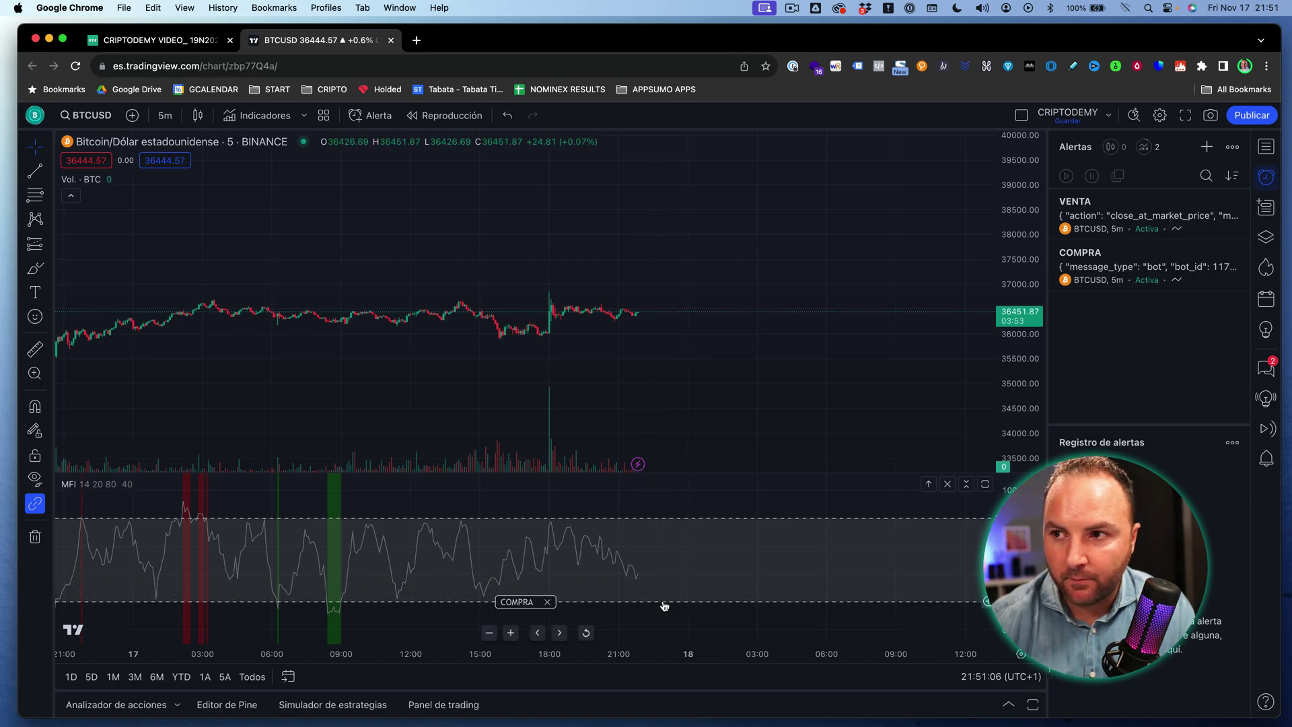
Switch to 3Commas to review the bot's information and latest activities, and return to the TradingView chart with its BTCUSD alerts.
left_click(158, 39)
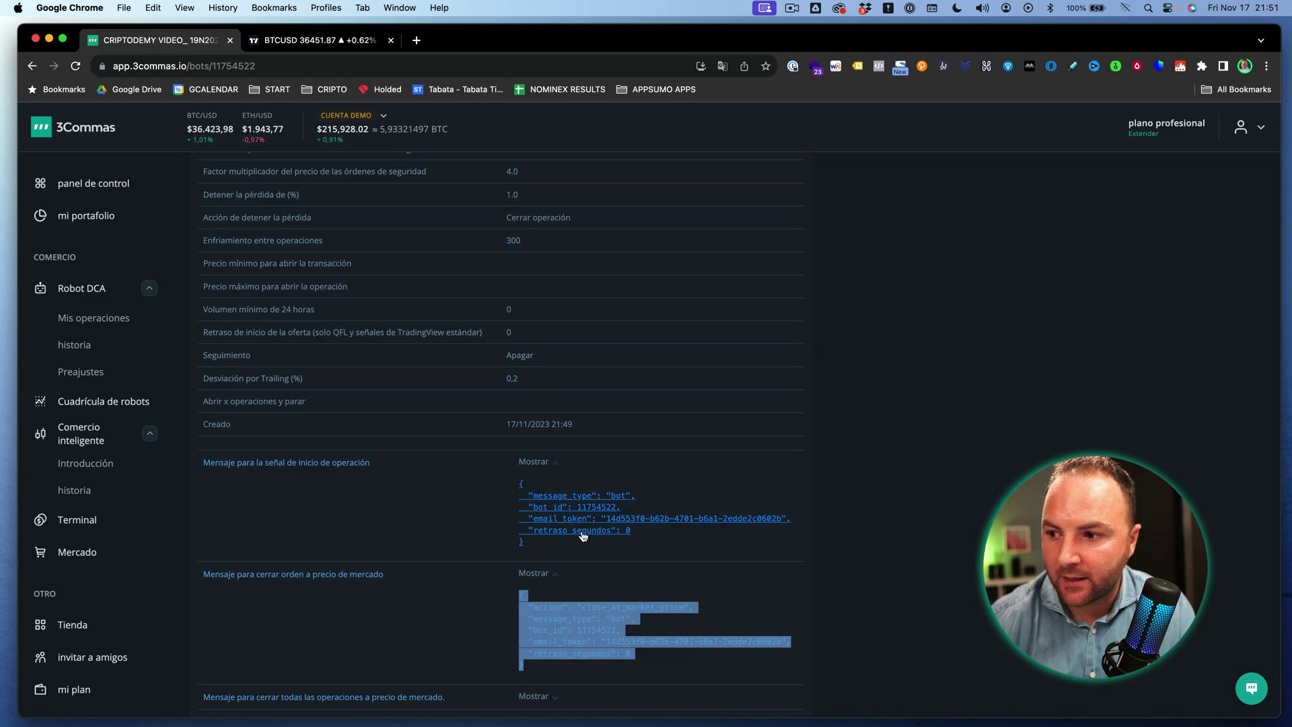
scroll(646, 620, "up", 15)
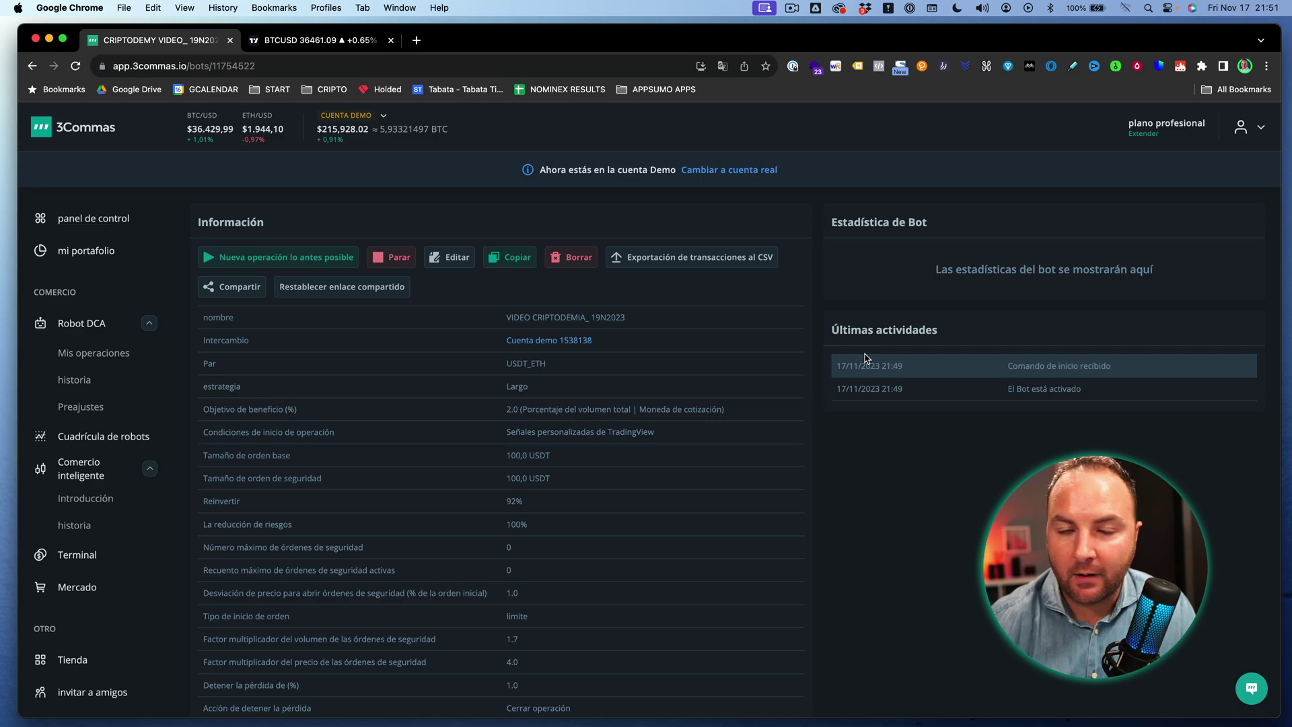
left_click(316, 40)
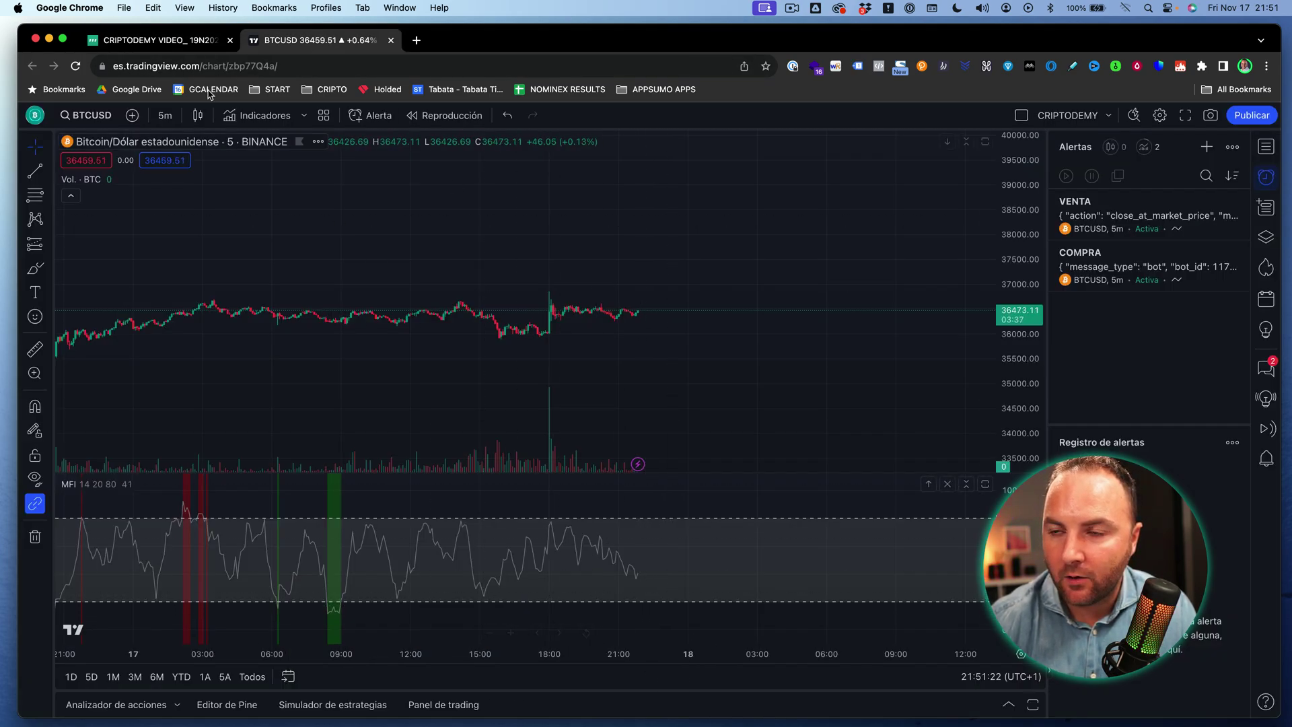
Switch to 3Commas, open the DCA bots overview, and examine the profit statistics, the most profitable bot, and the list of bots.
left_click(123, 44)
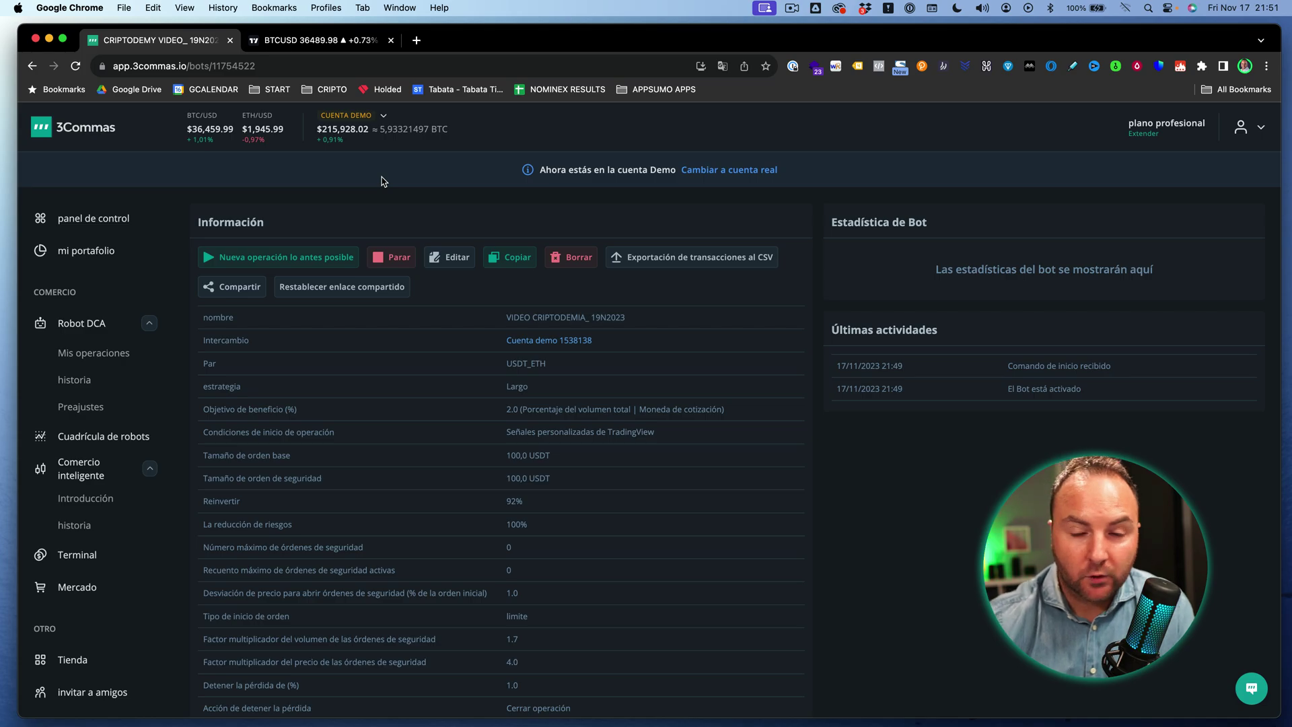
left_click(82, 325)
scroll(491, 580, "down", 5)
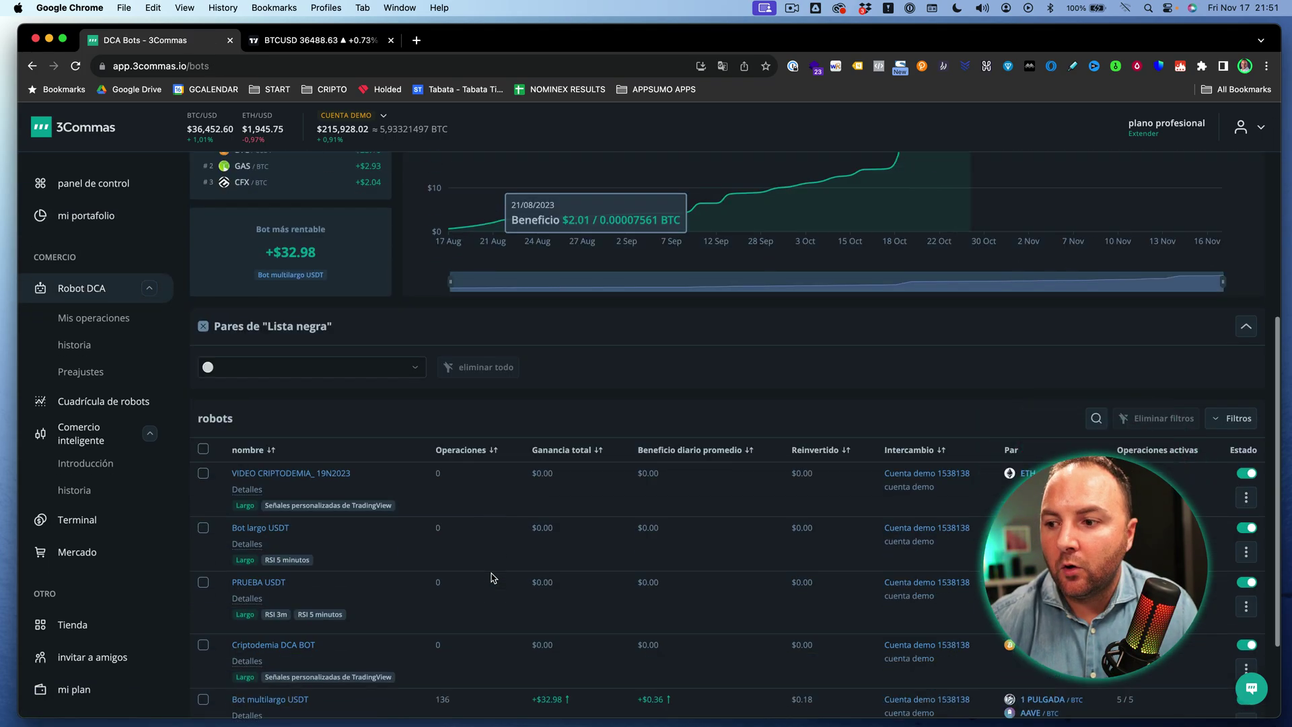
scroll(491, 577, "up", 3)
scroll(491, 577, "up", 3)
scroll(718, 522, "down", 8)
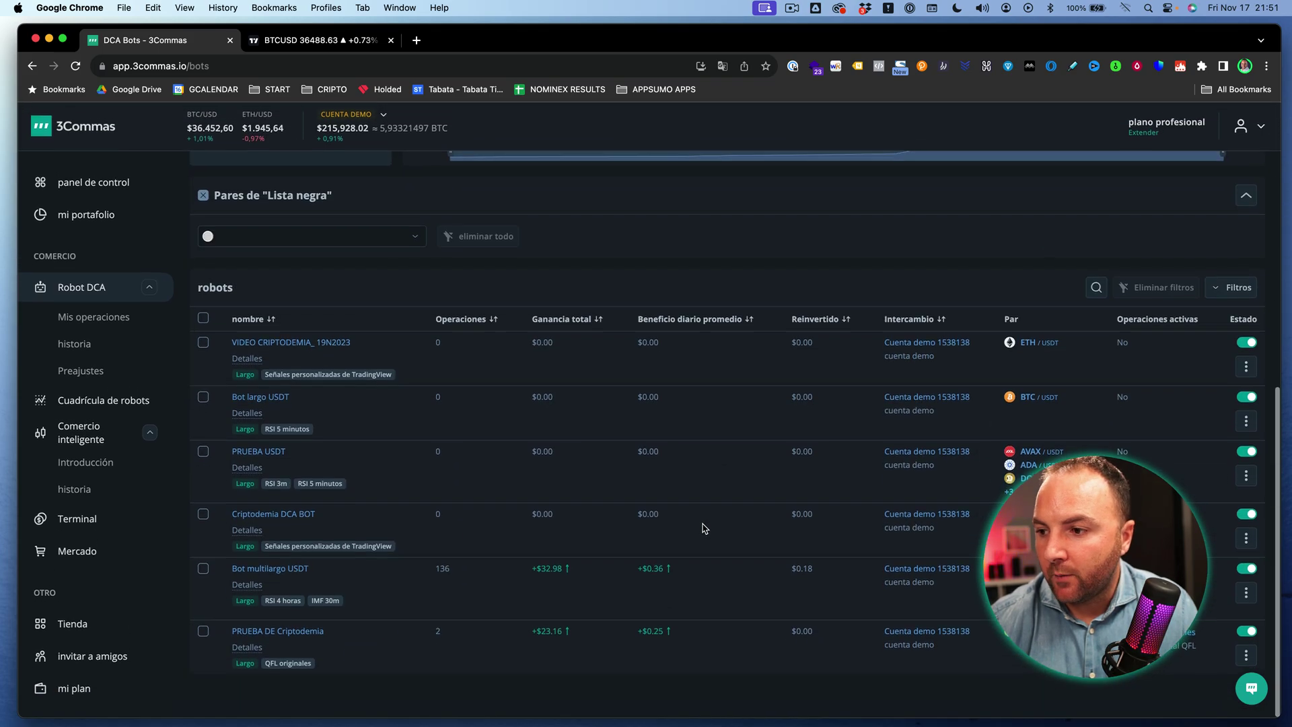
scroll(701, 527, "up", 4)
scroll(671, 528, "up", 2)
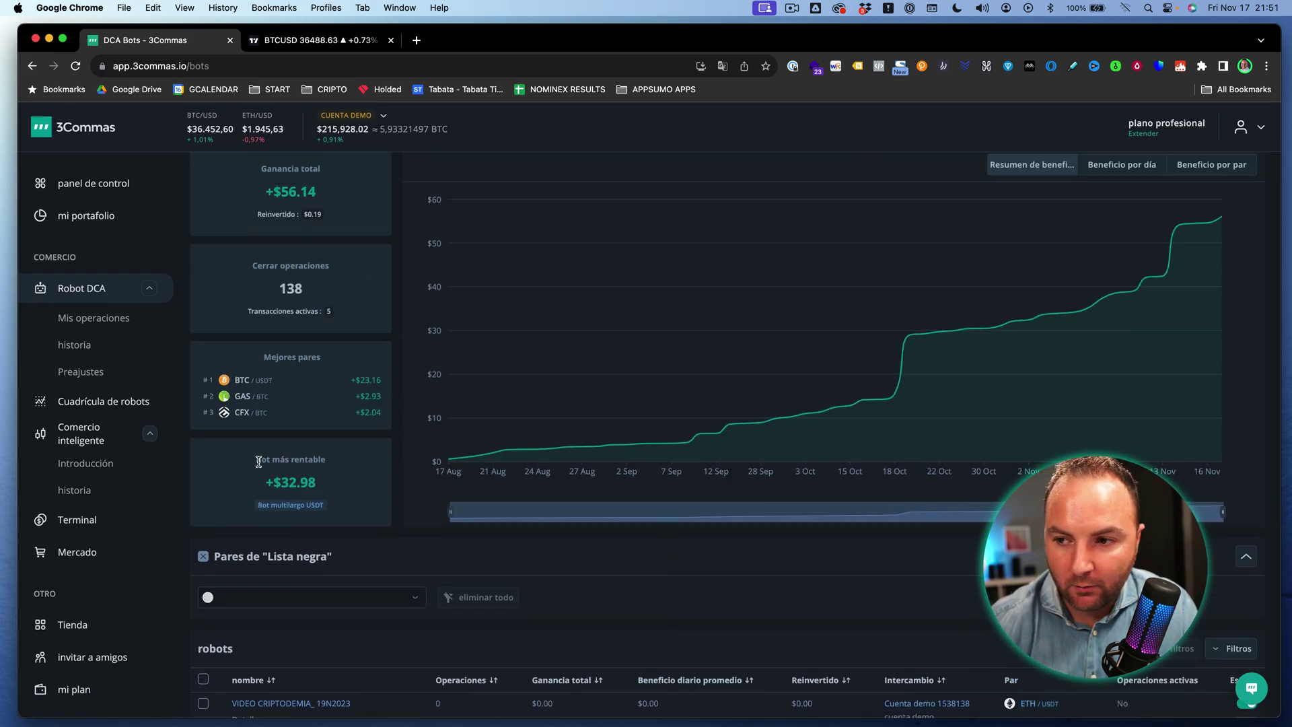
left_click_drag(259, 462, 340, 464)
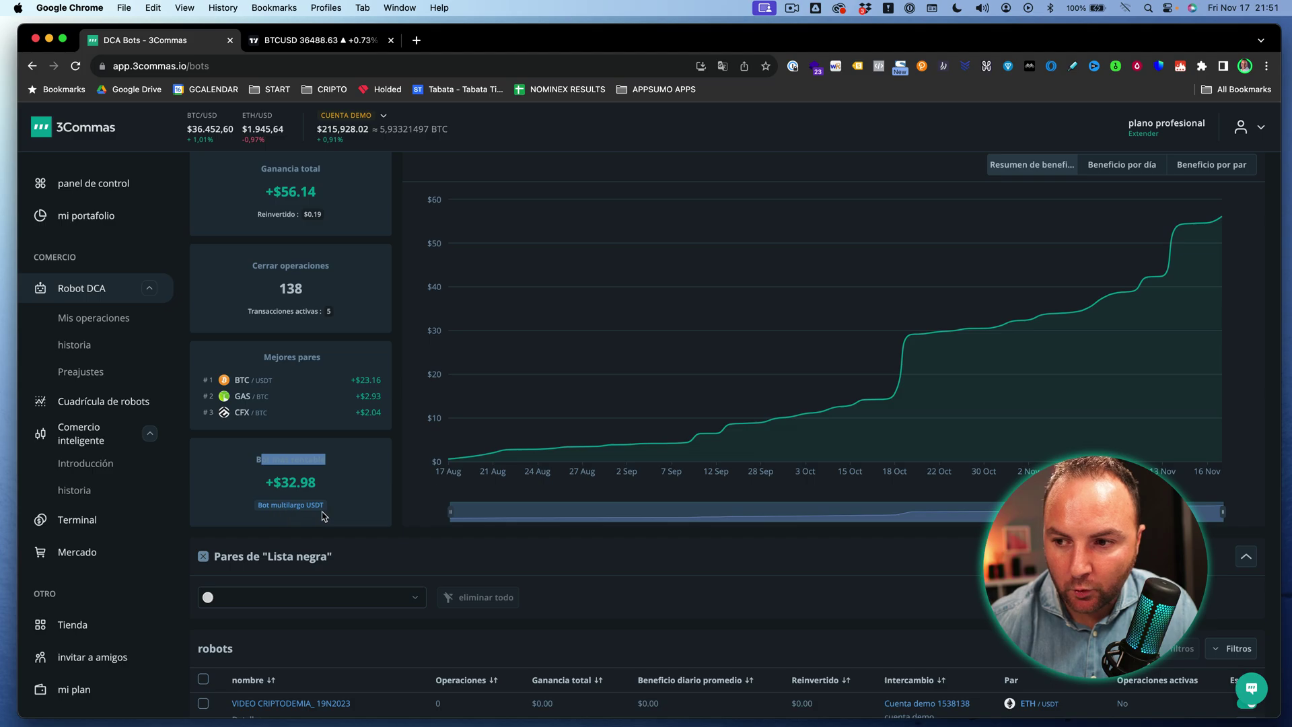
scroll(366, 576, "down", 5)
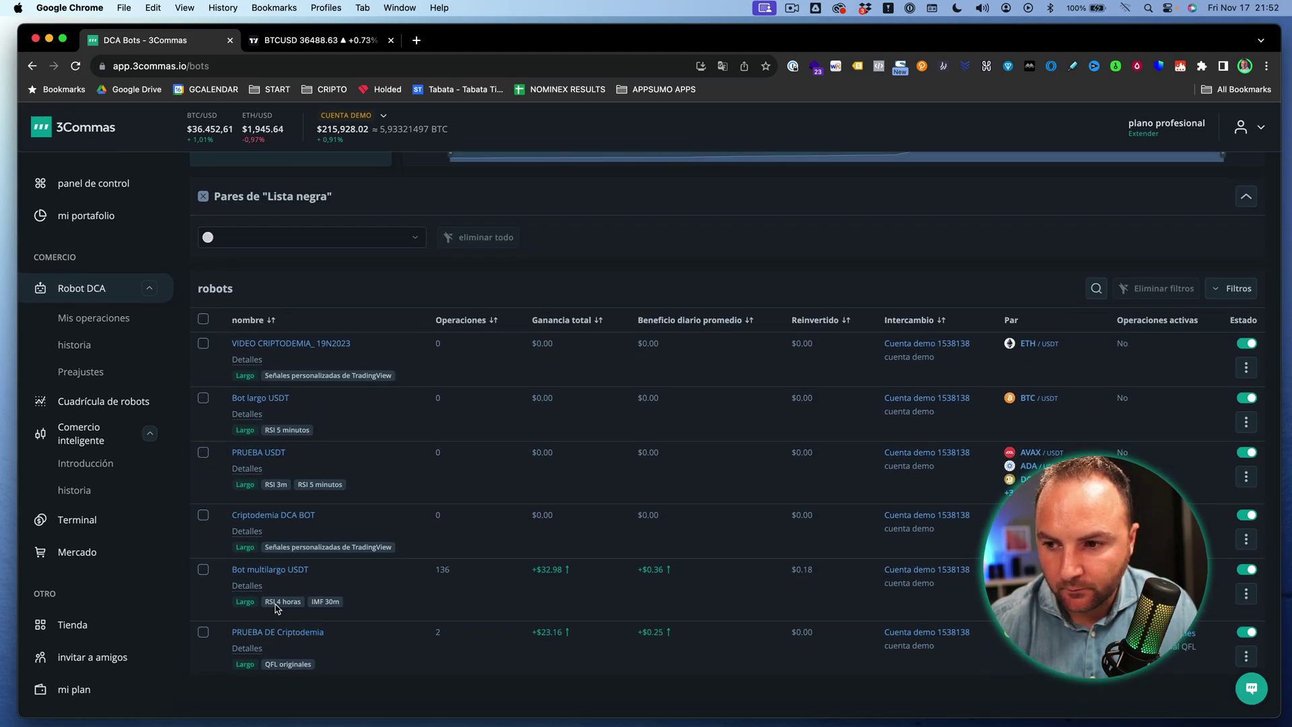